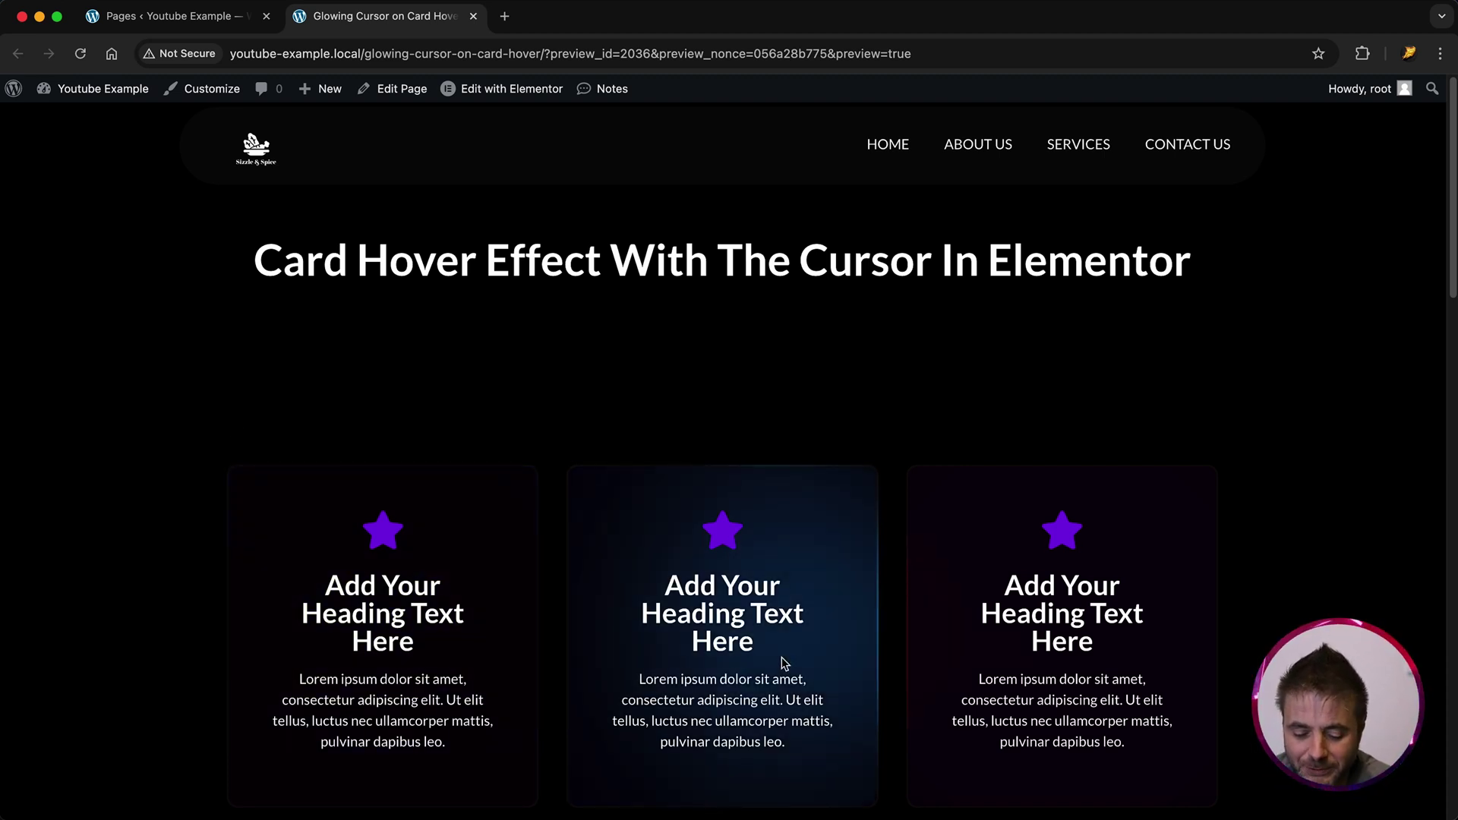
Examine the glowing cursor hover effects on the dark and coloured card sections of the preview page
scroll(782, 662, down, 3)
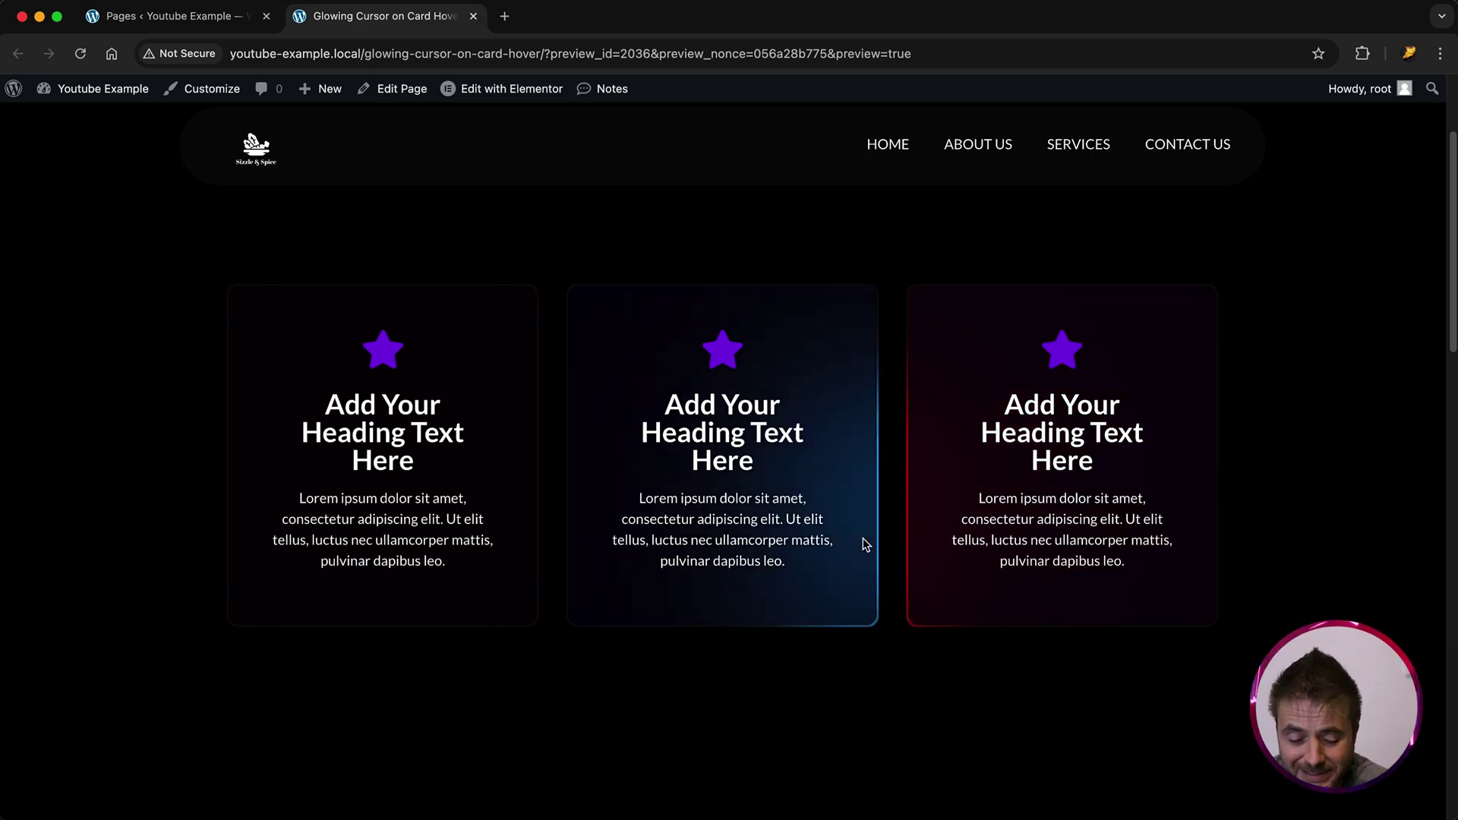
scroll(865, 544, down, 5)
scroll(862, 537, down, 5)
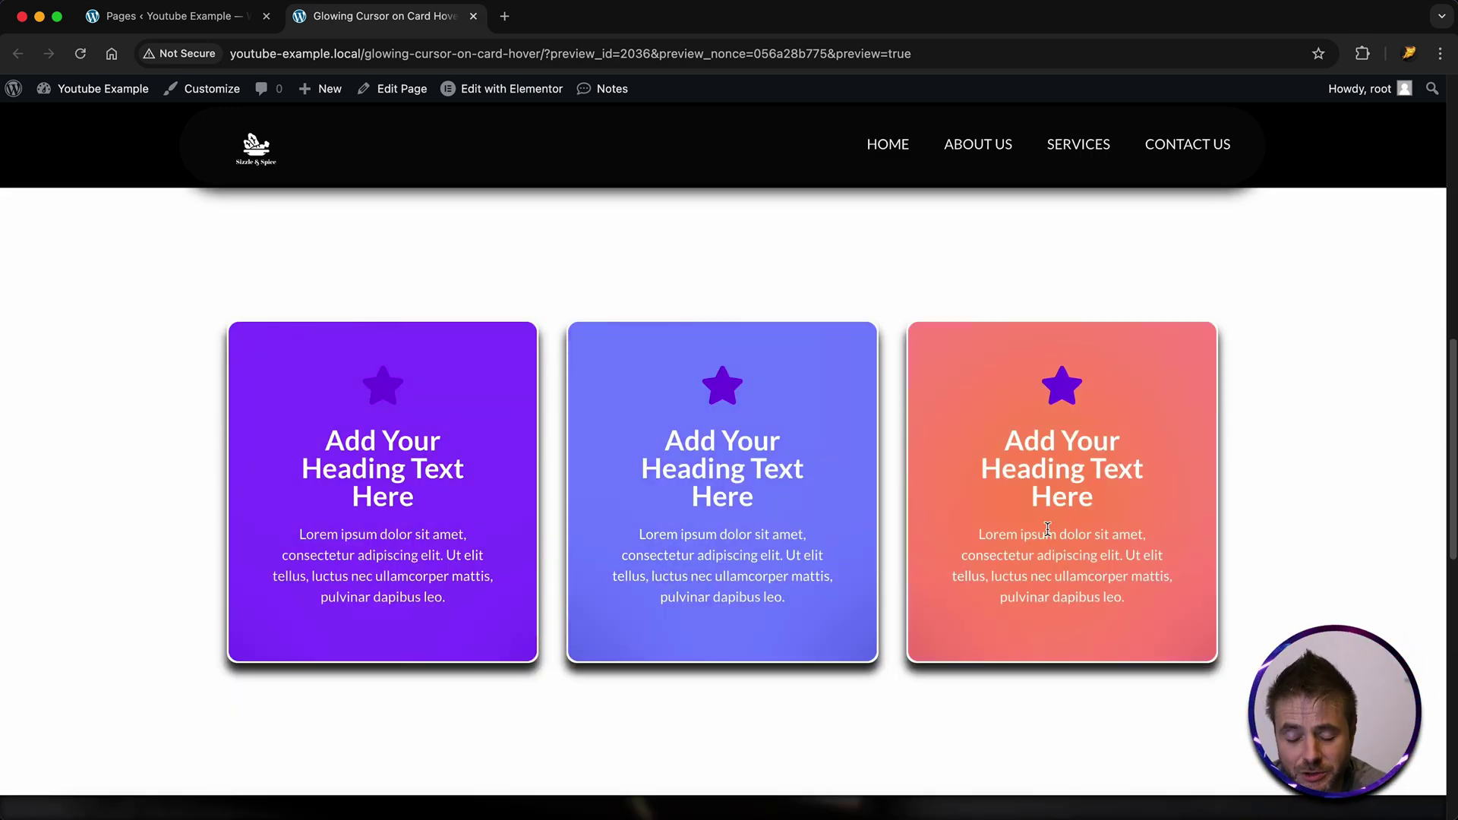
scroll(1048, 529, down, 9)
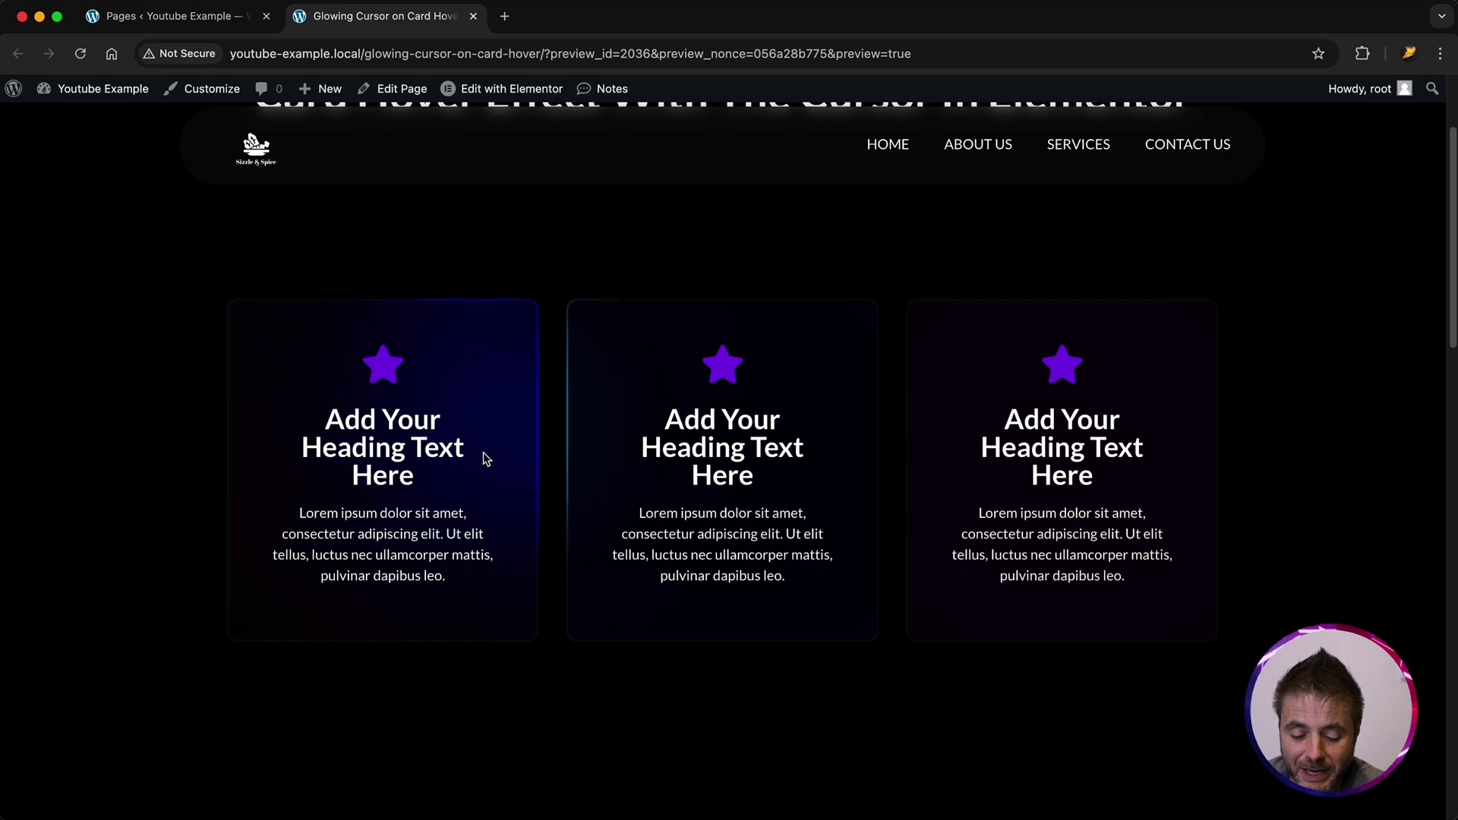
scroll(71, 493, down, 1)
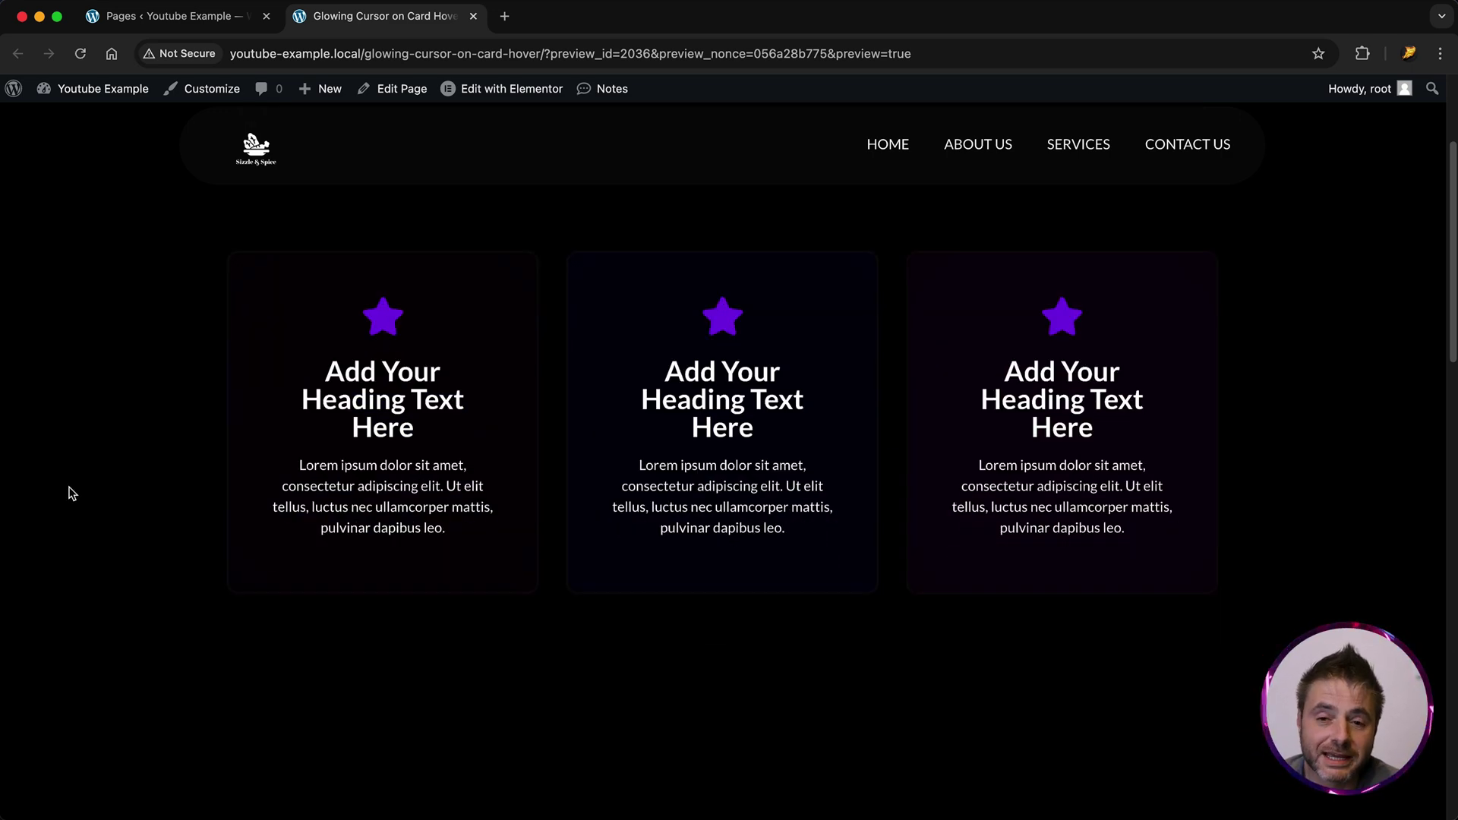
scroll(71, 493, down, 10)
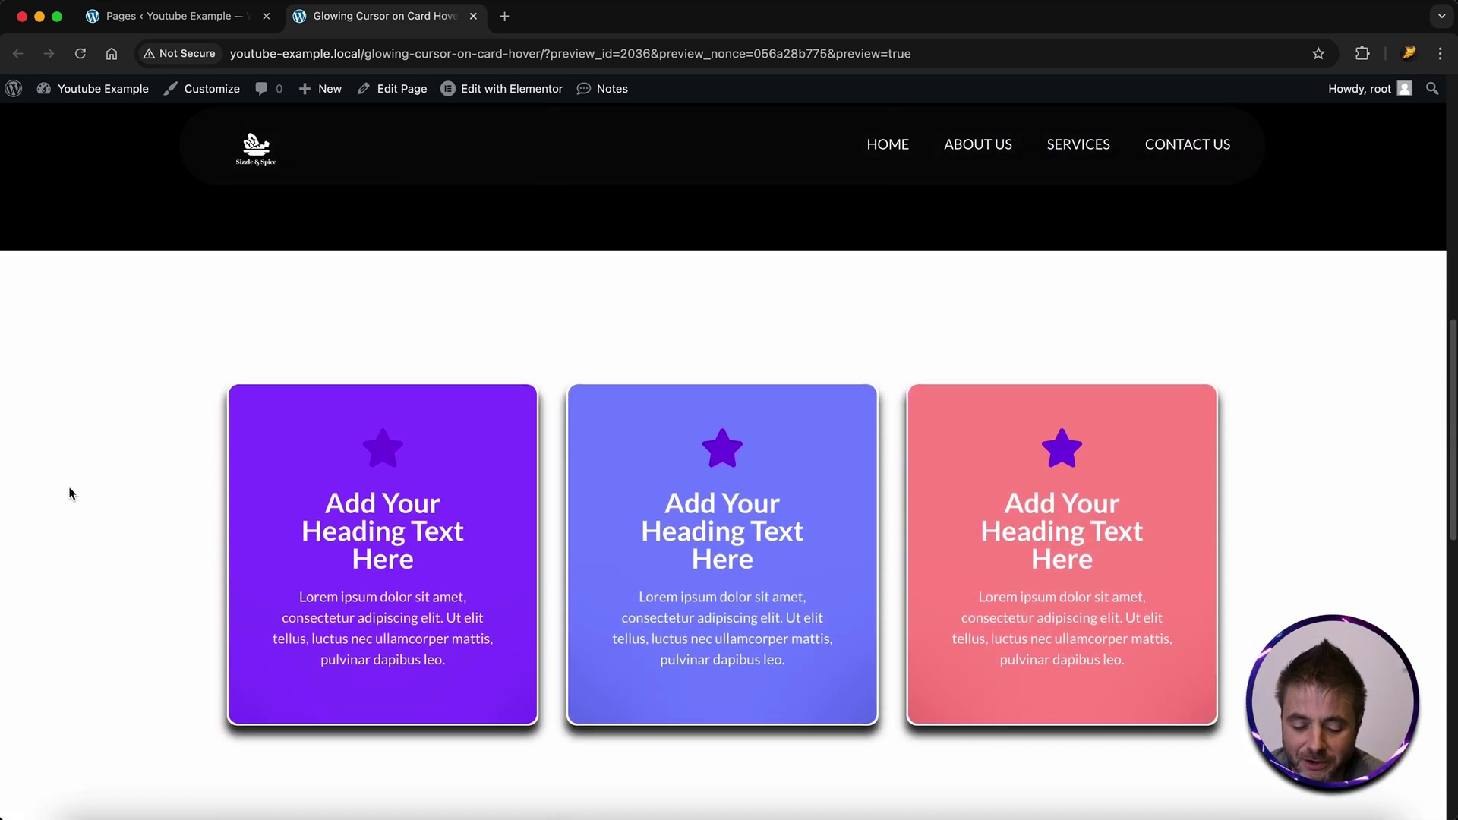
scroll(72, 494, down, 8)
scroll(71, 494, up, 15)
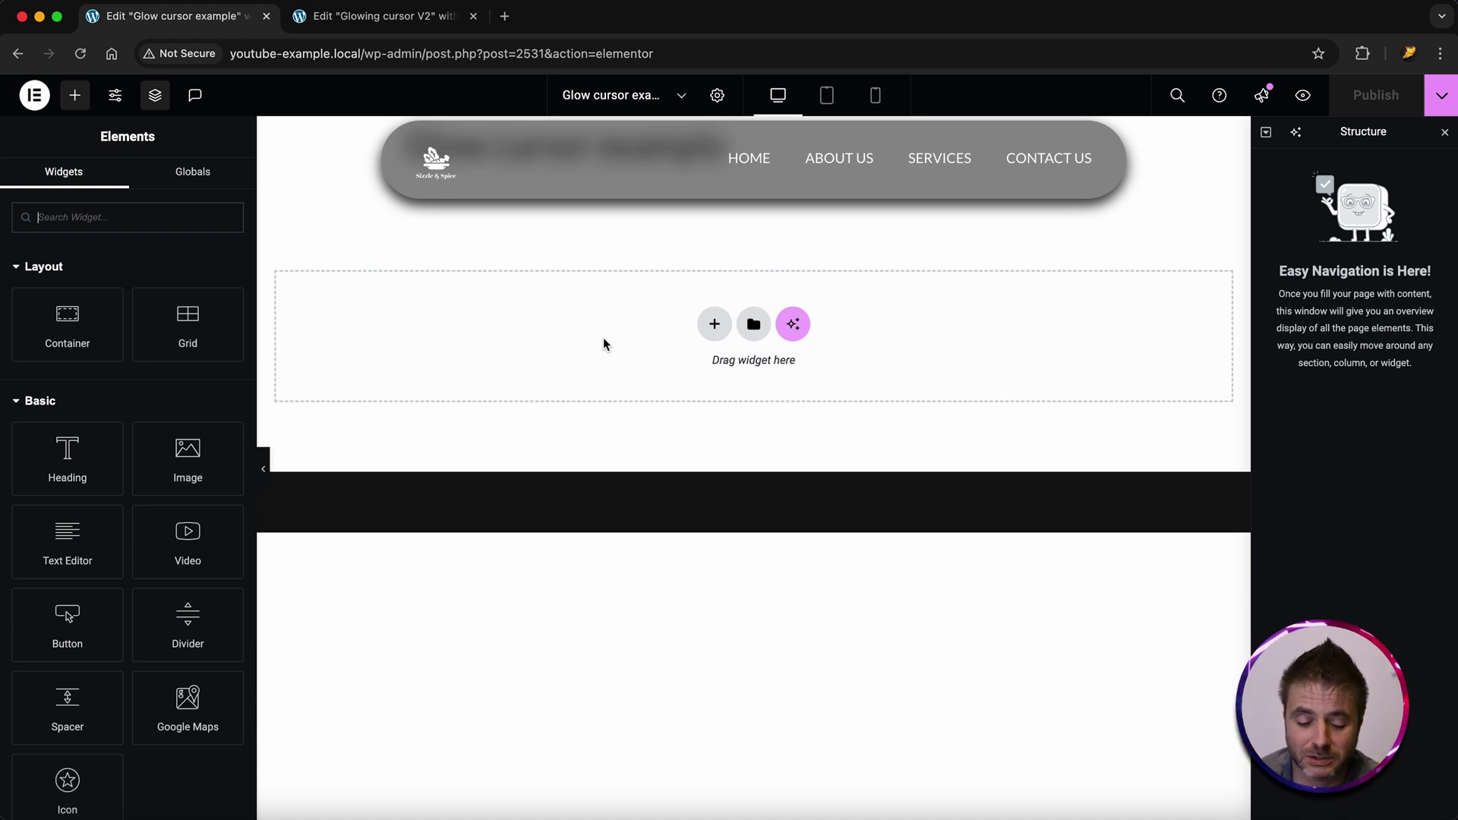
Add a new Flexbox container with the single row-direction structure to the empty page
click(714, 324)
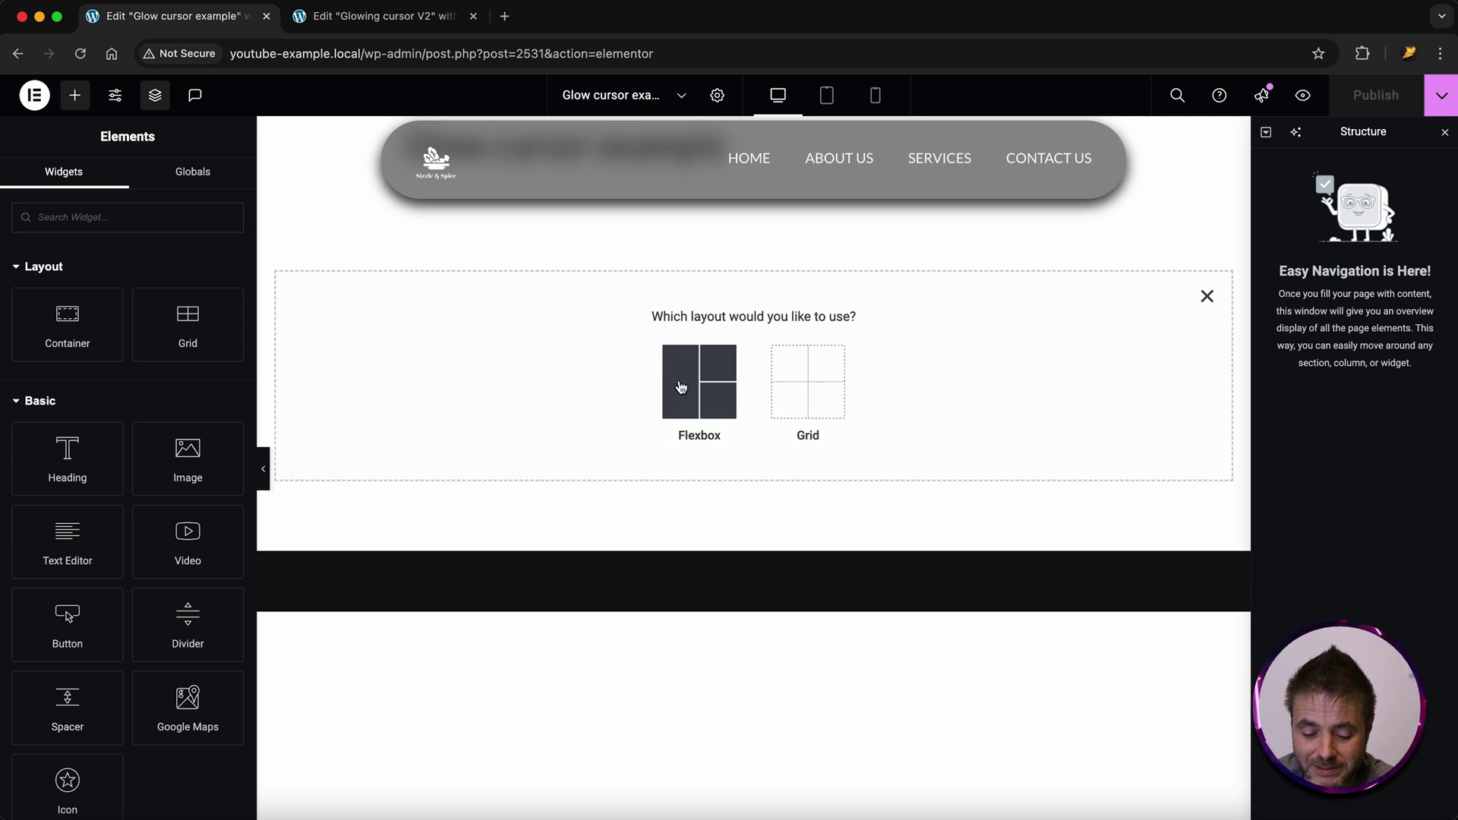
click(681, 382)
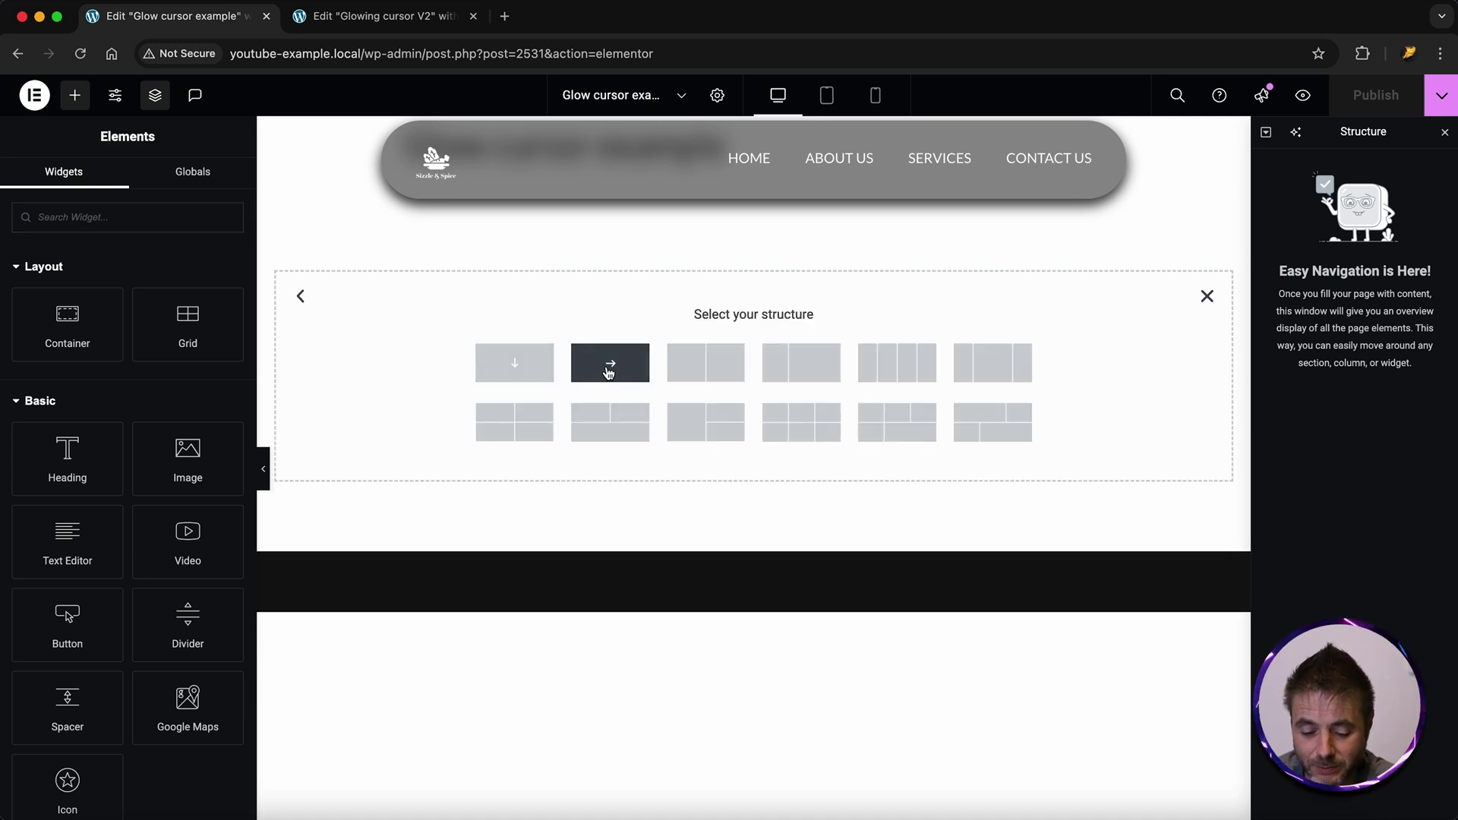
click(612, 365)
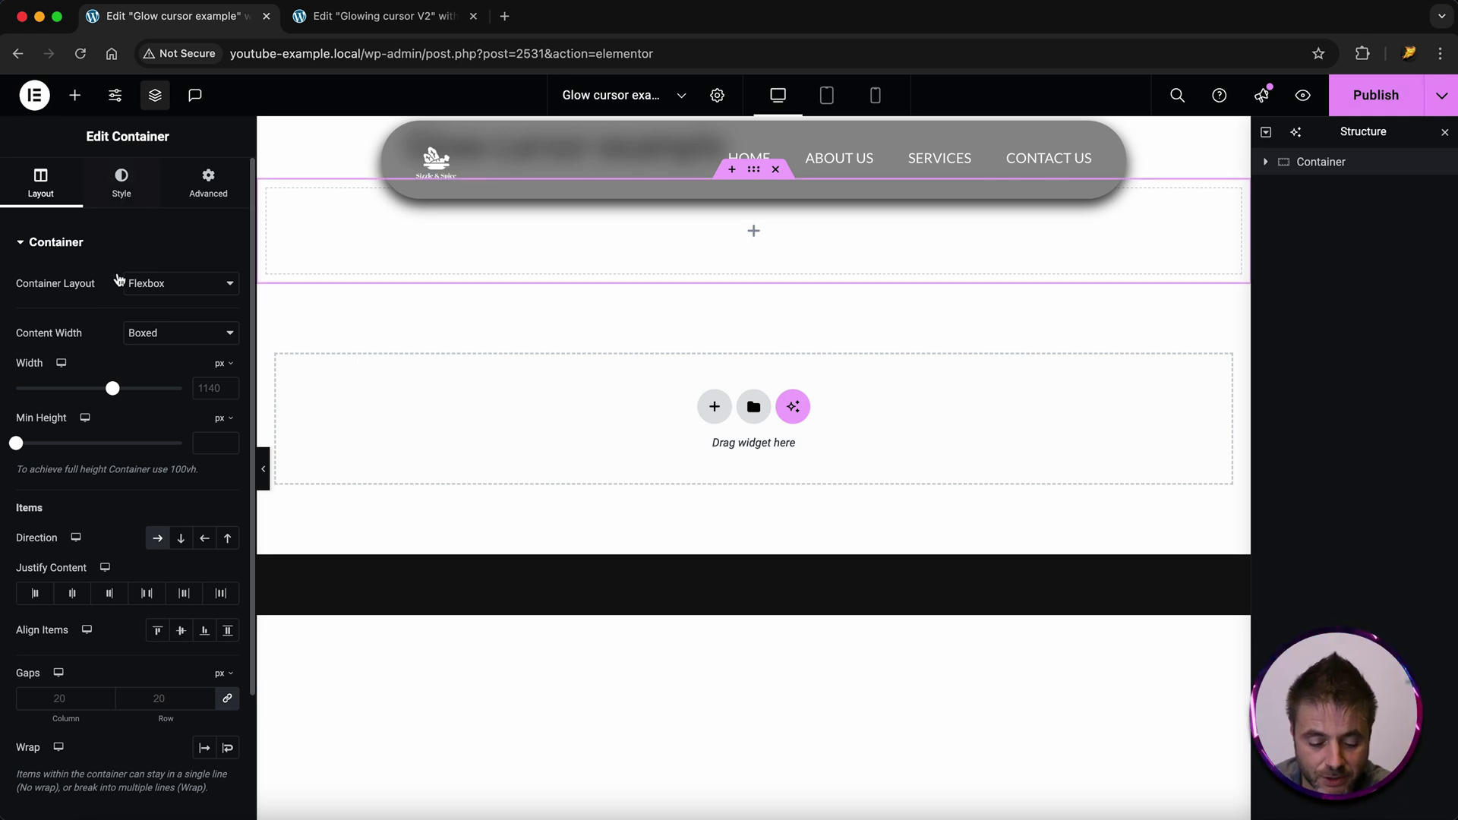
Set the new container's column and row gaps to 2 rem
scroll(112, 339, down, 3)
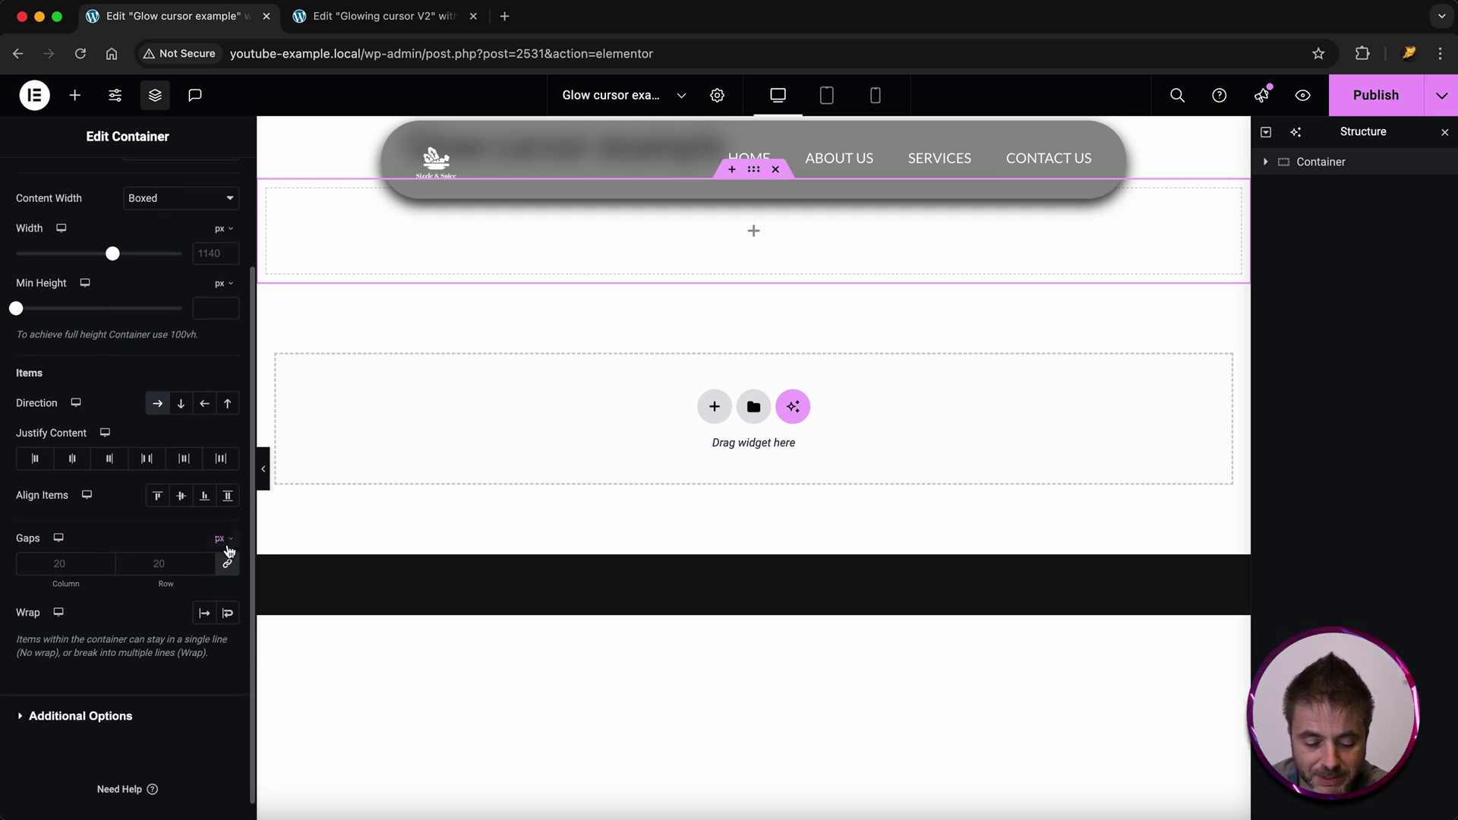
click(221, 622)
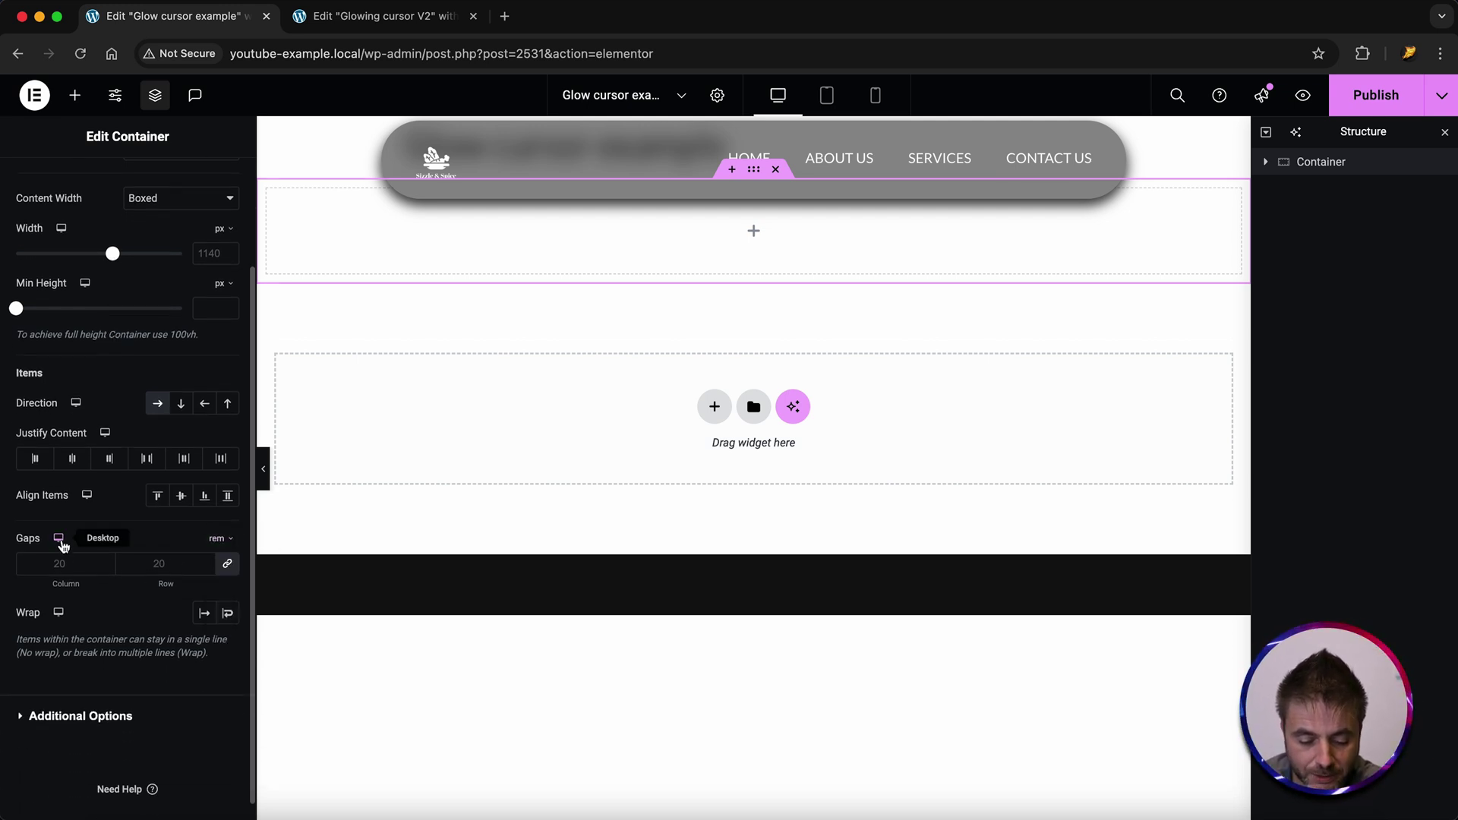
click(107, 562)
scroll(110, 532, up, 5)
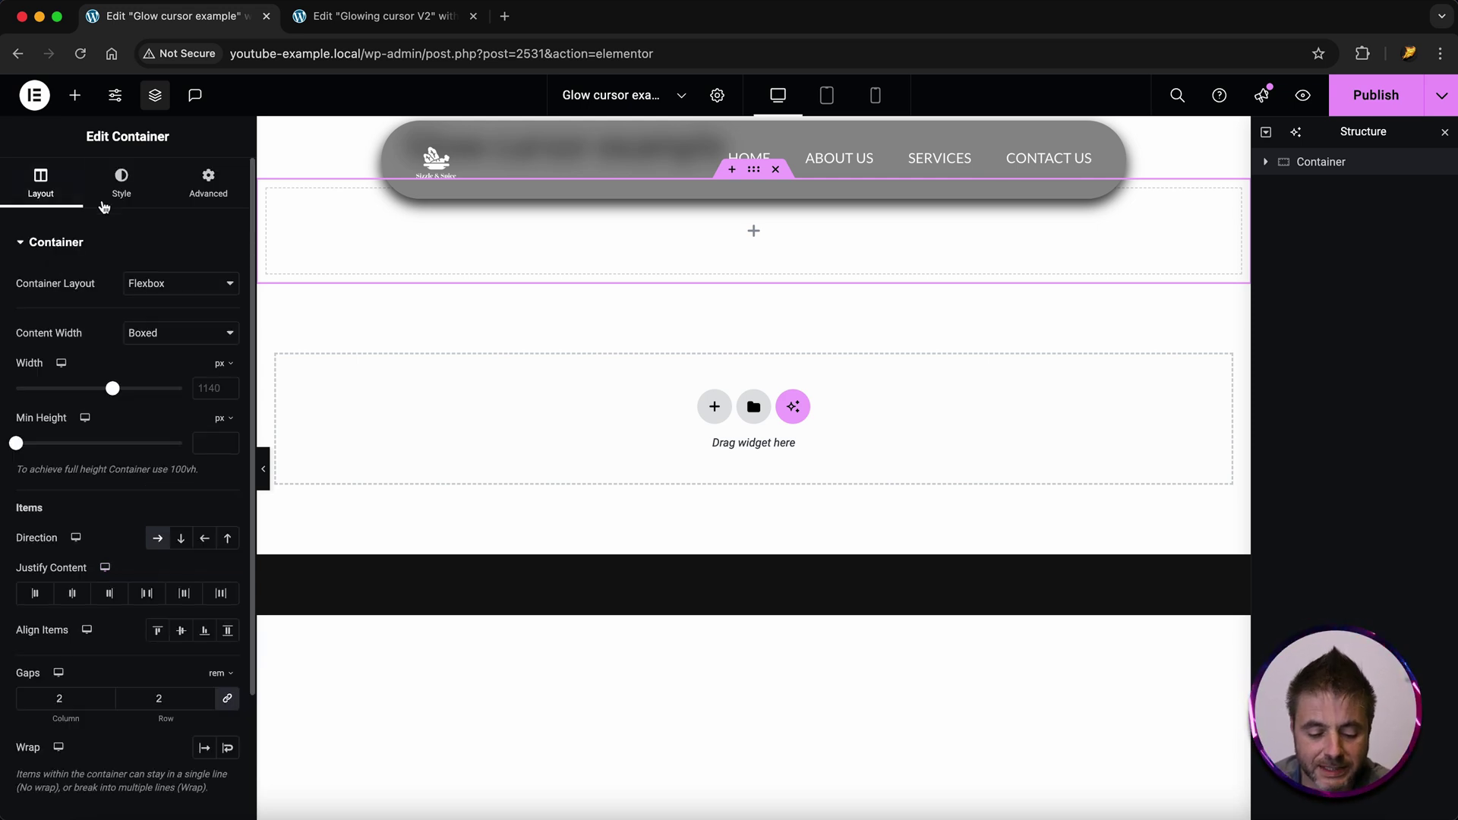
Give the container a classic background in solid black
click(120, 186)
click(157, 322)
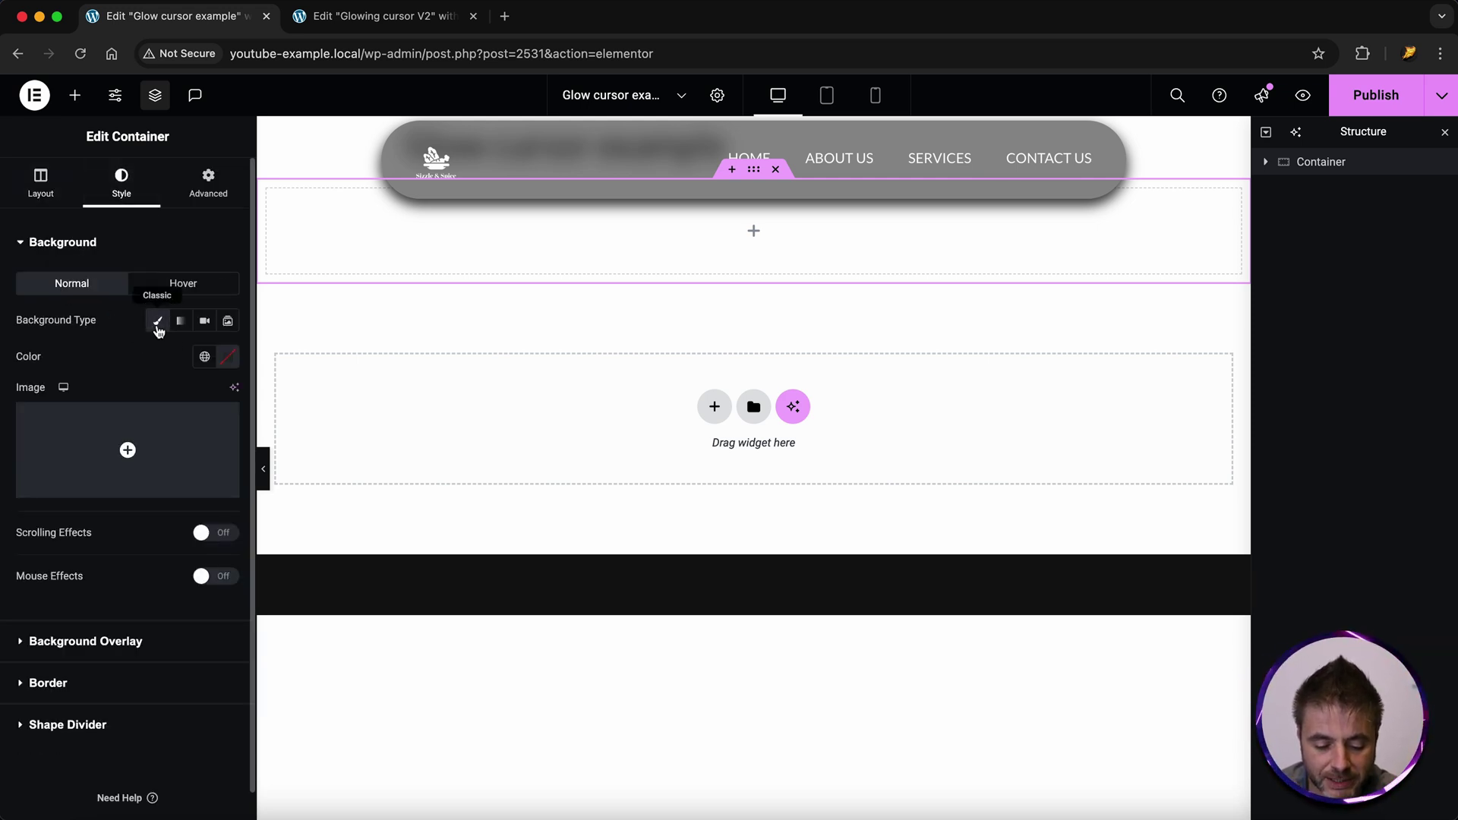
click(232, 357)
click(171, 542)
click(89, 366)
Set the container's padding to 2 rem on all four sides
click(206, 191)
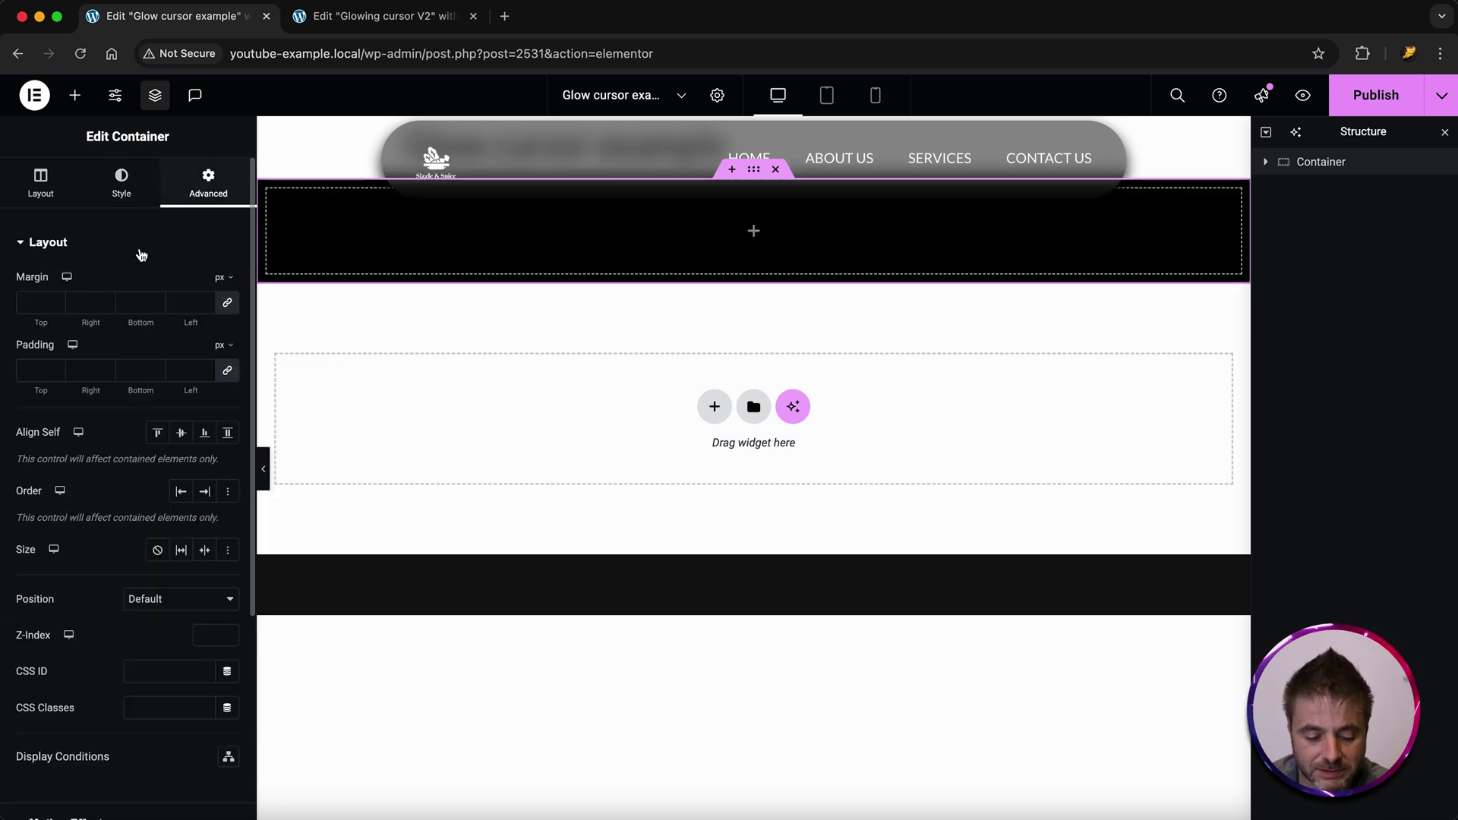
click(220, 349)
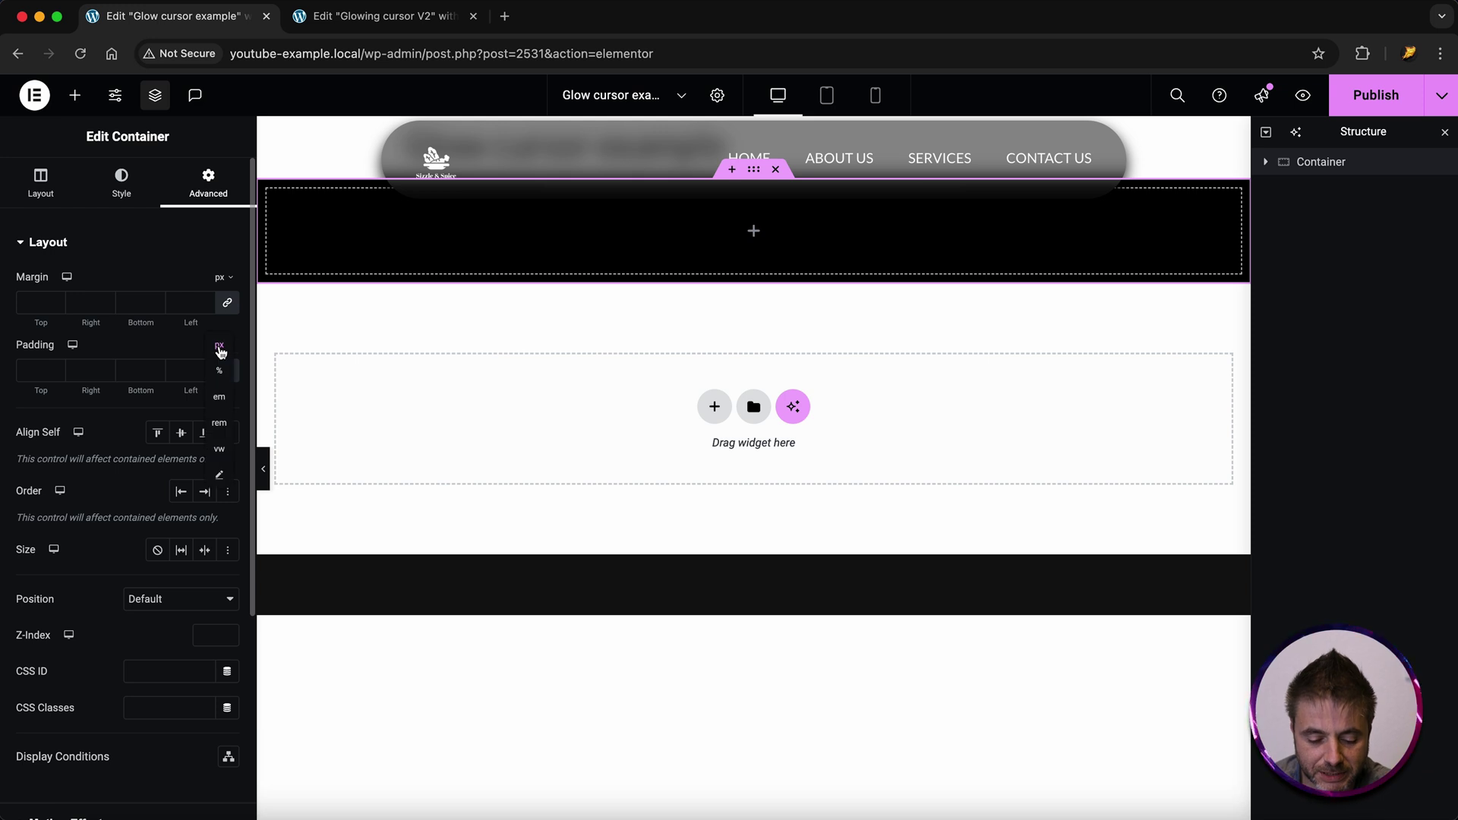
click(219, 421)
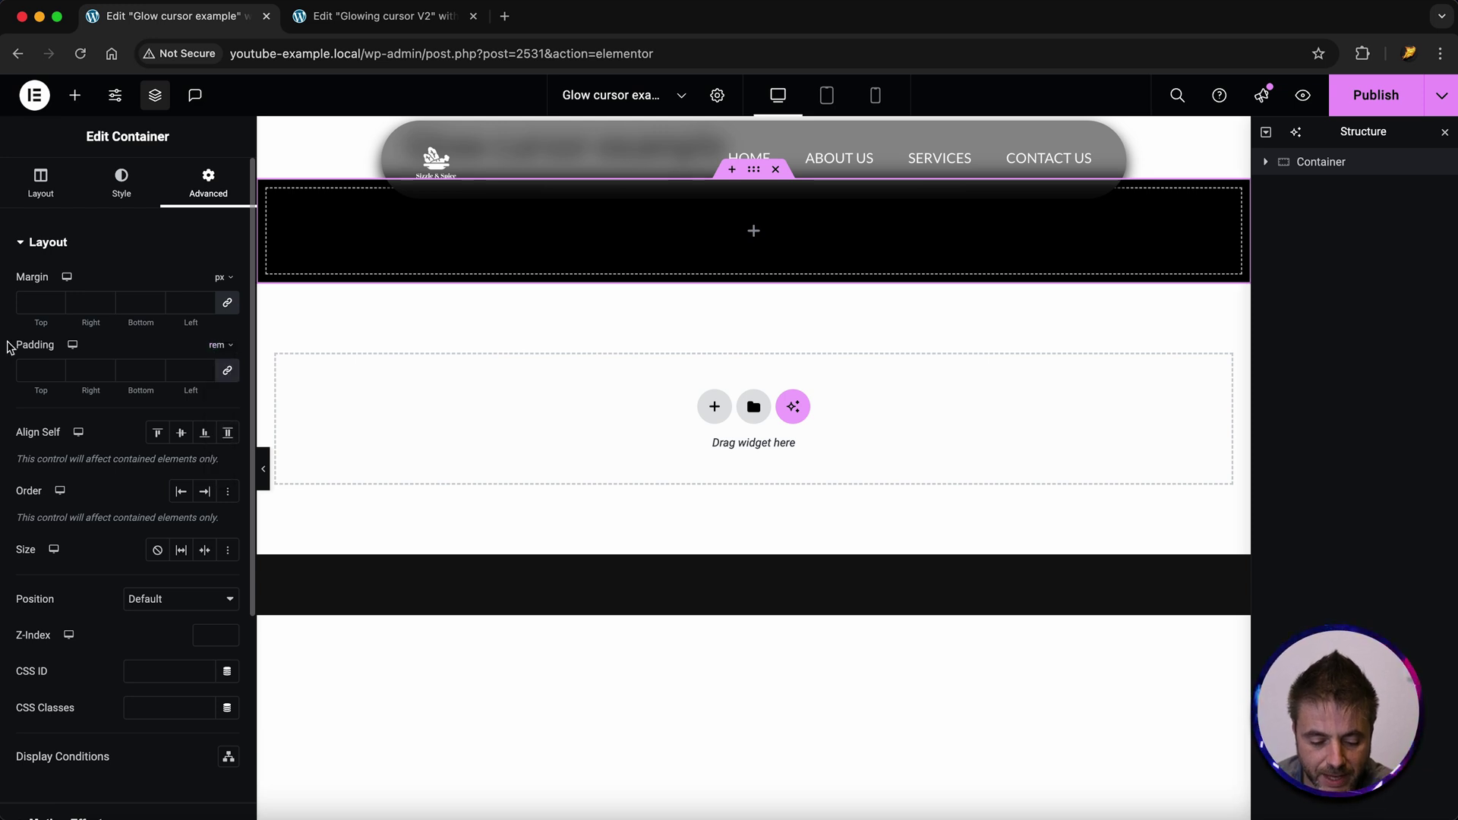
click(58, 368)
click(58, 368)
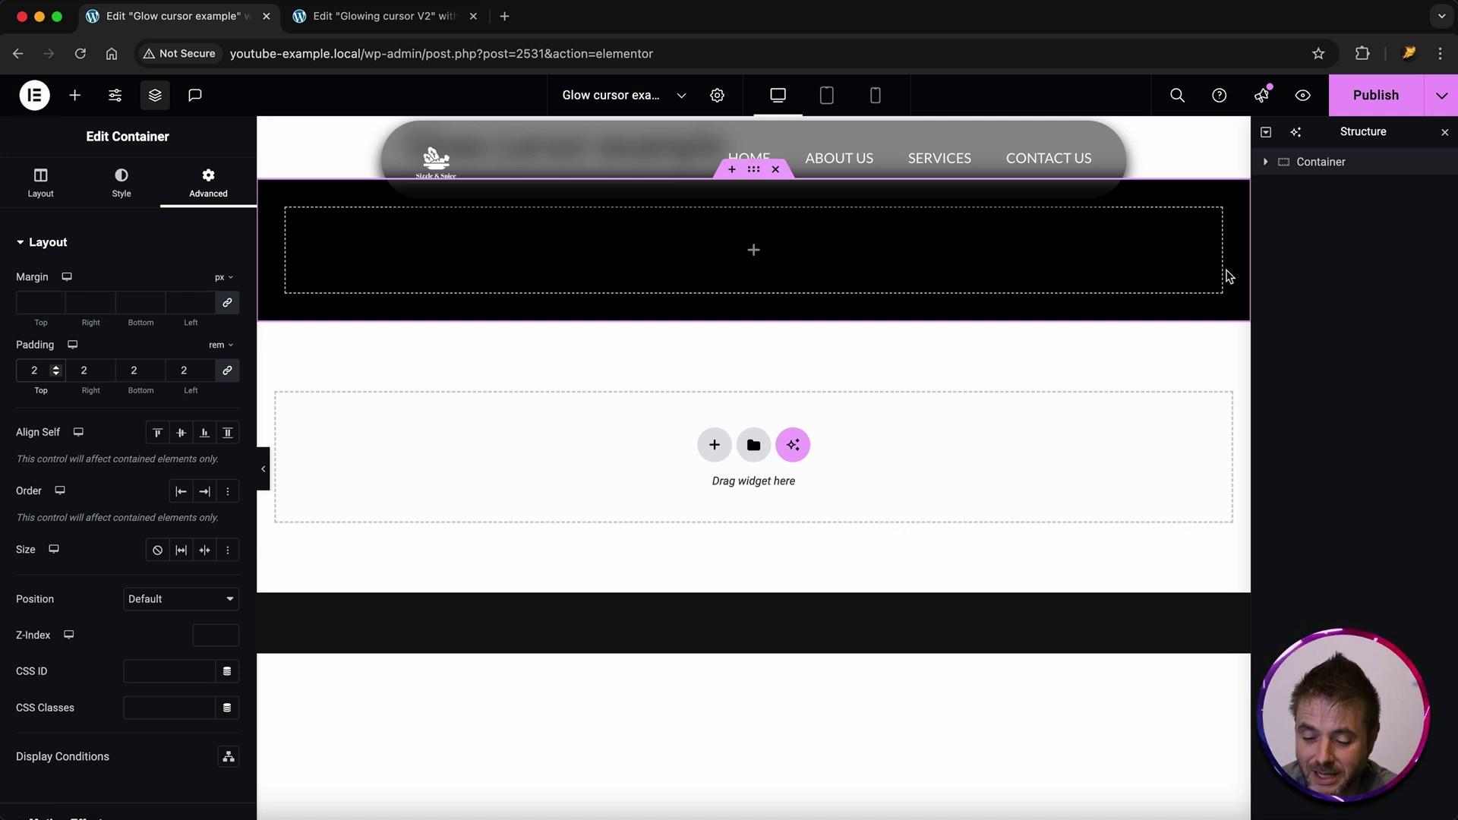
Rename the outer container as "Card Section" in the page structure
double_click(1321, 164)
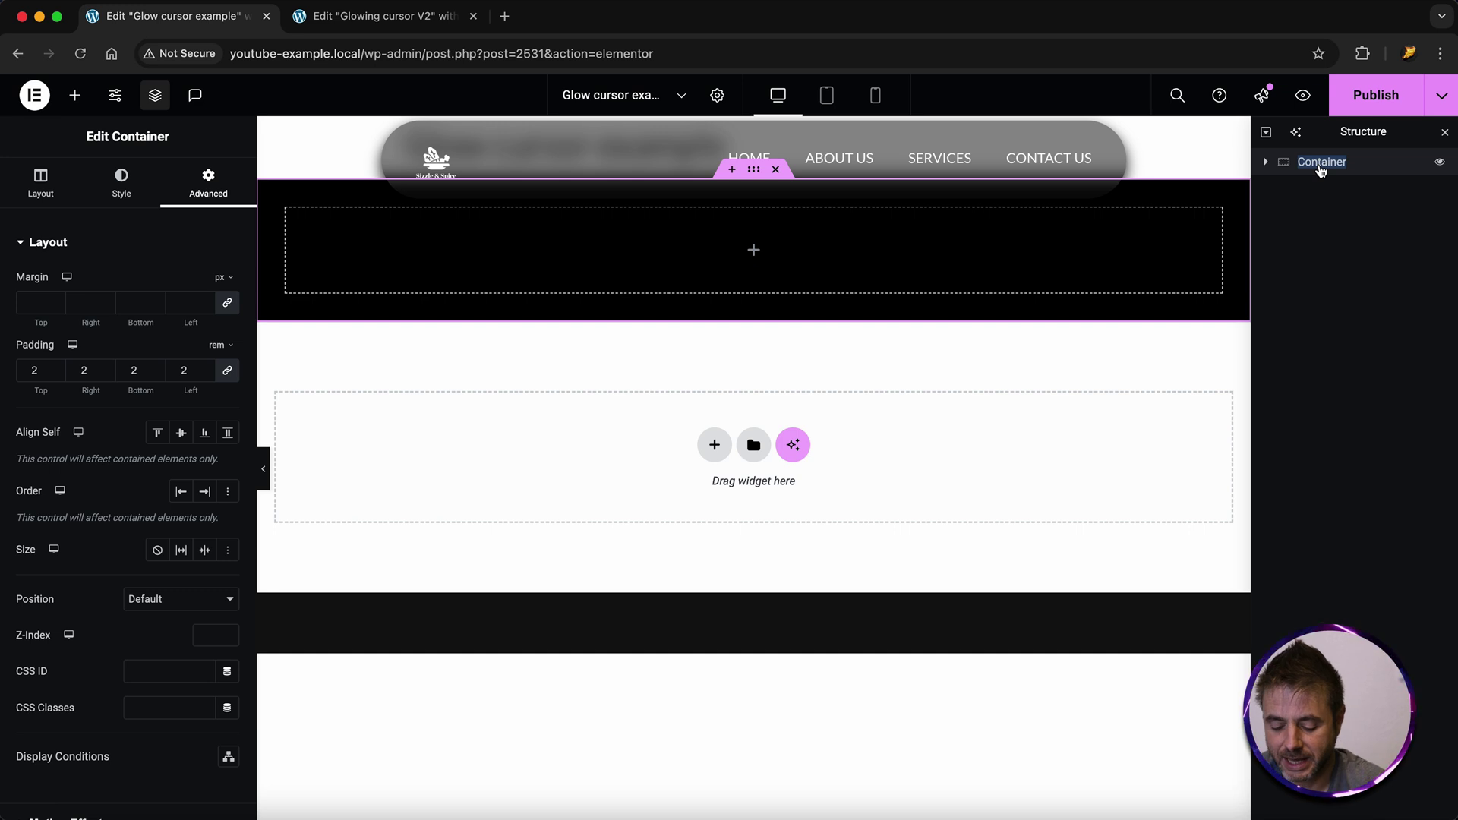
text(Card Section)
key(Return)
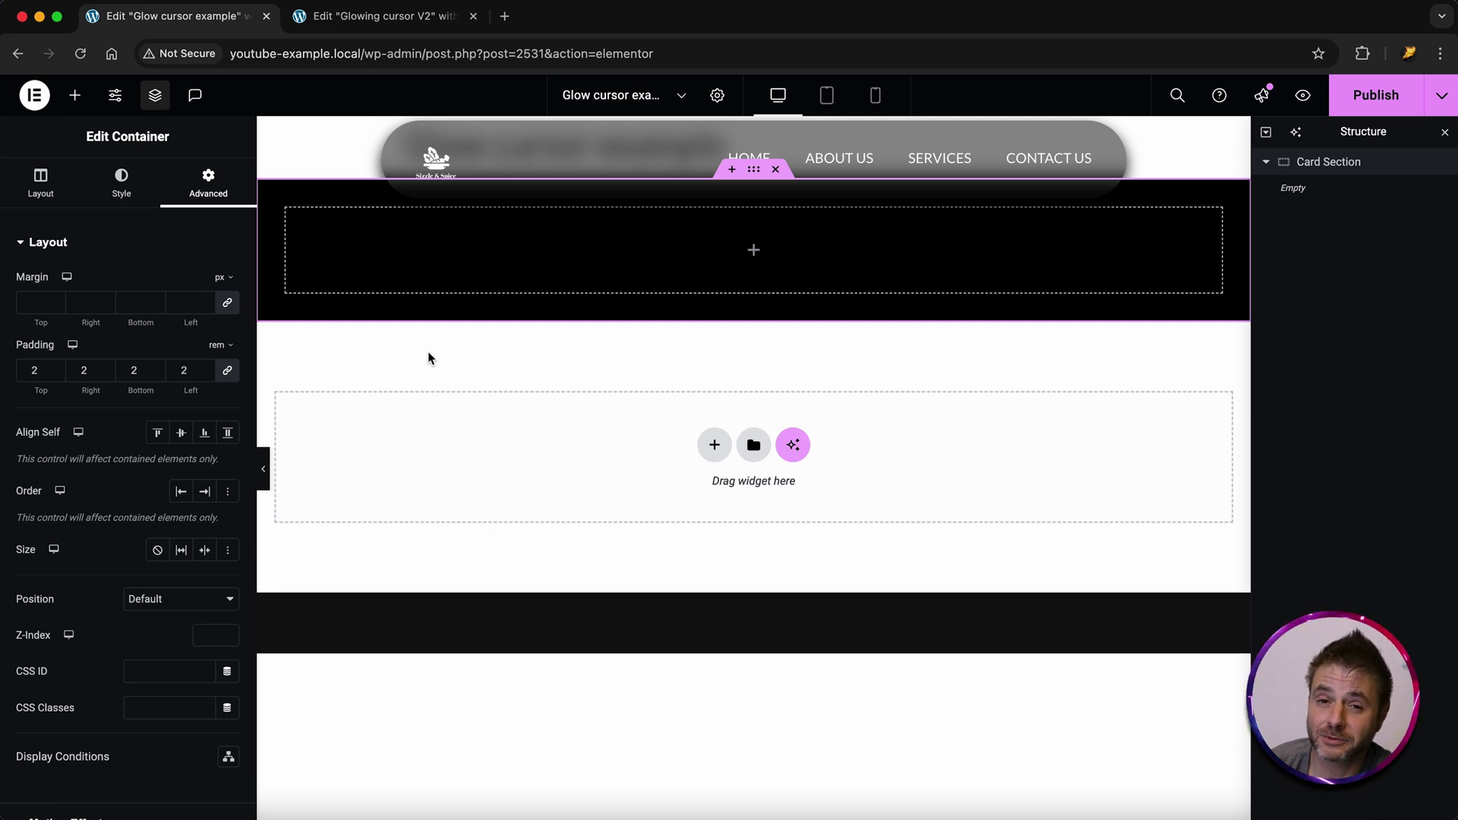
Add a container inside Card Section and duplicate it twice to make three side-by-side containers
click(74, 94)
drag(82, 345, 489, 267)
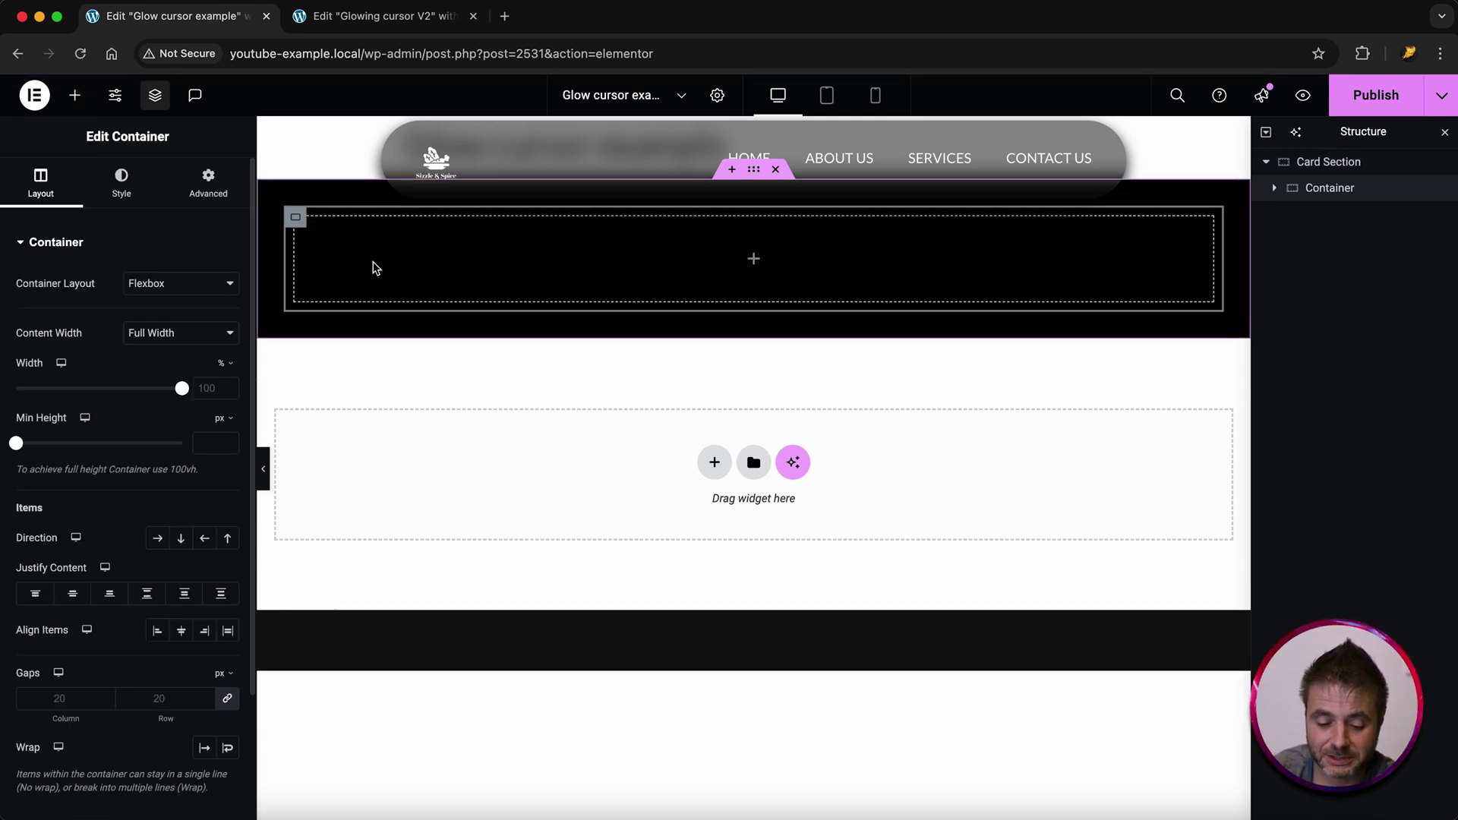
right_click(302, 224)
click(325, 278)
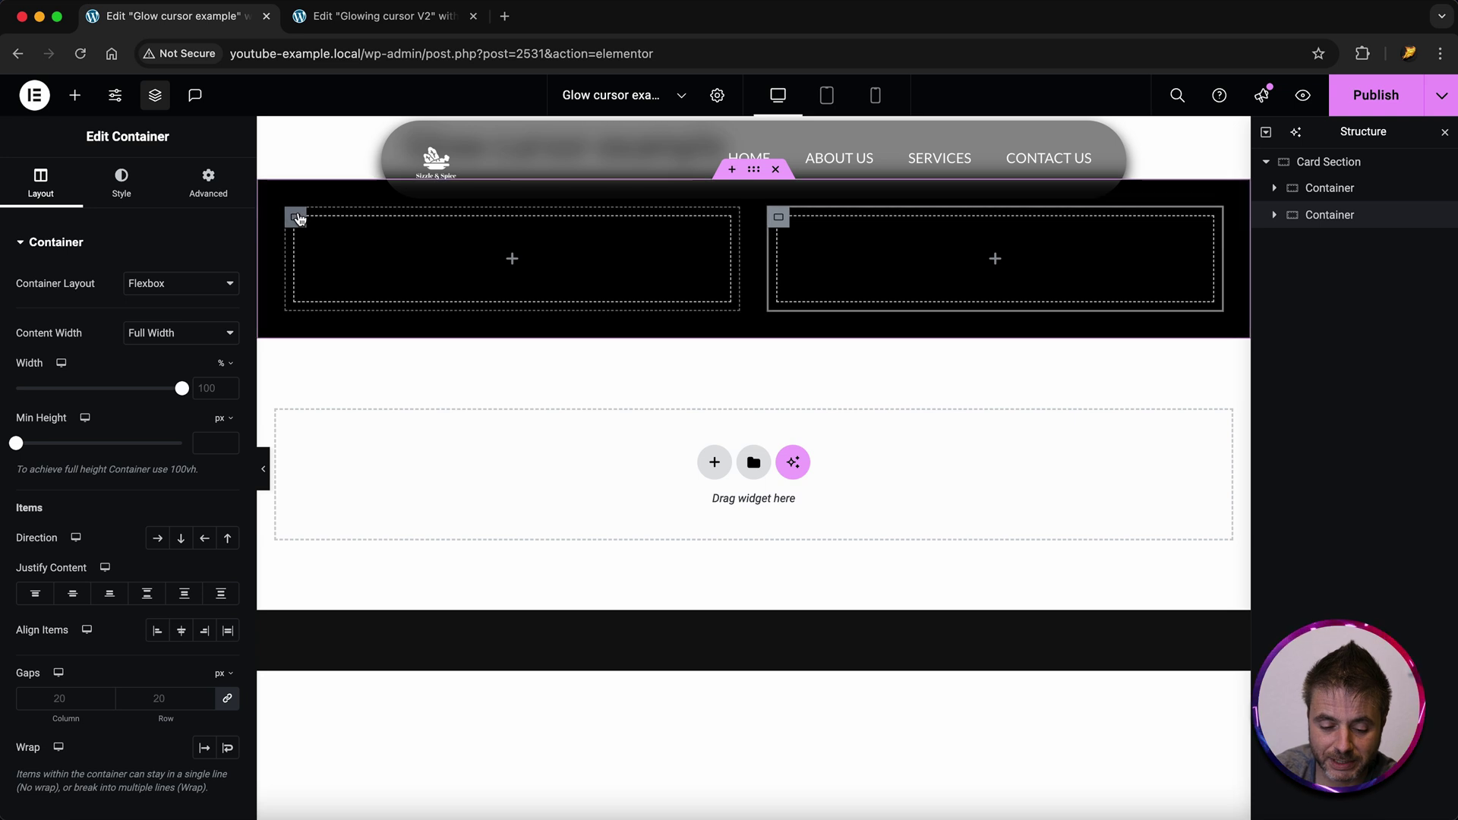
right_click(298, 215)
click(320, 273)
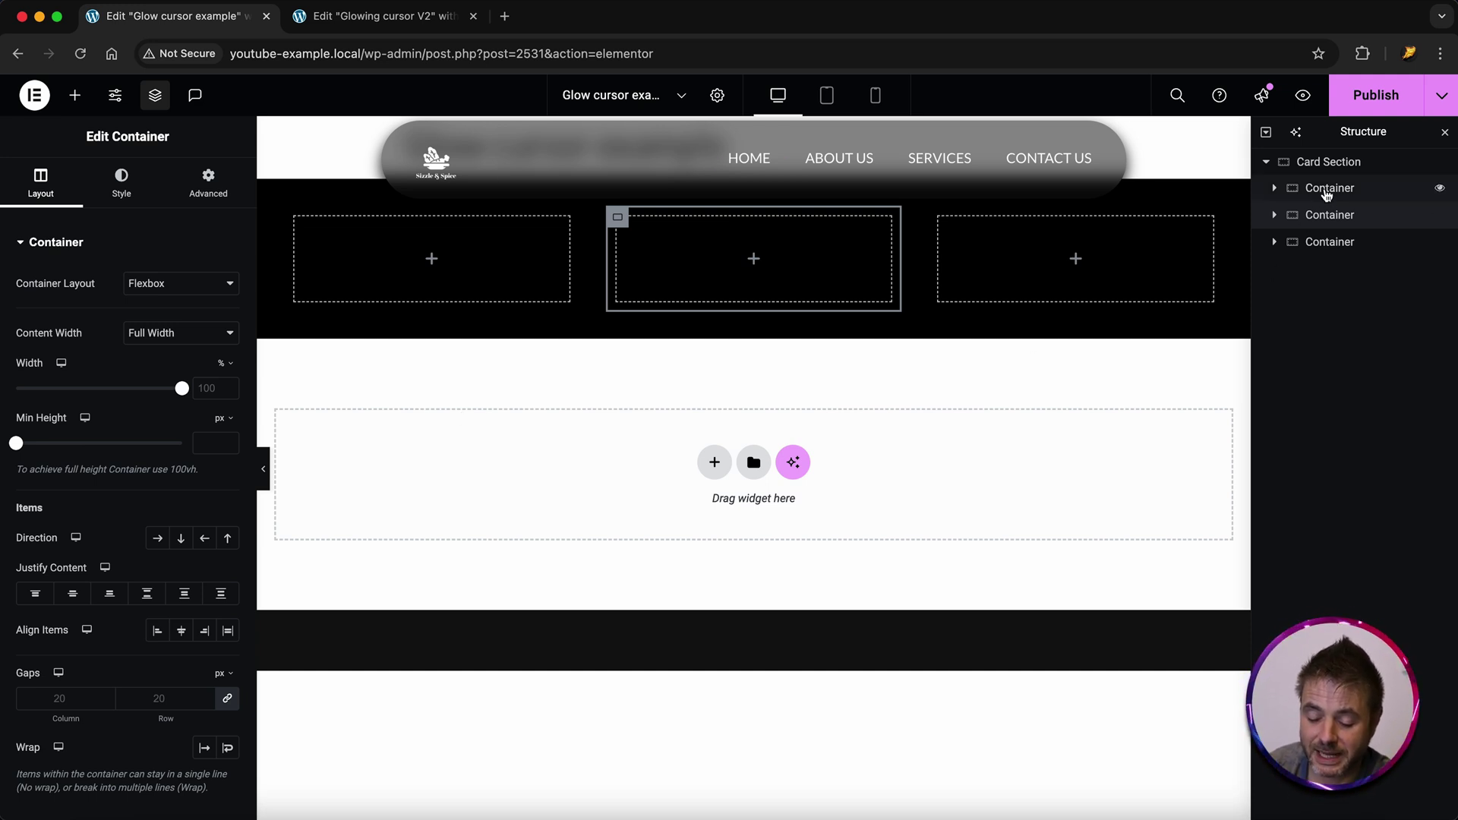
Rename the first inner container as "Card" in the page structure
double_click(1327, 195)
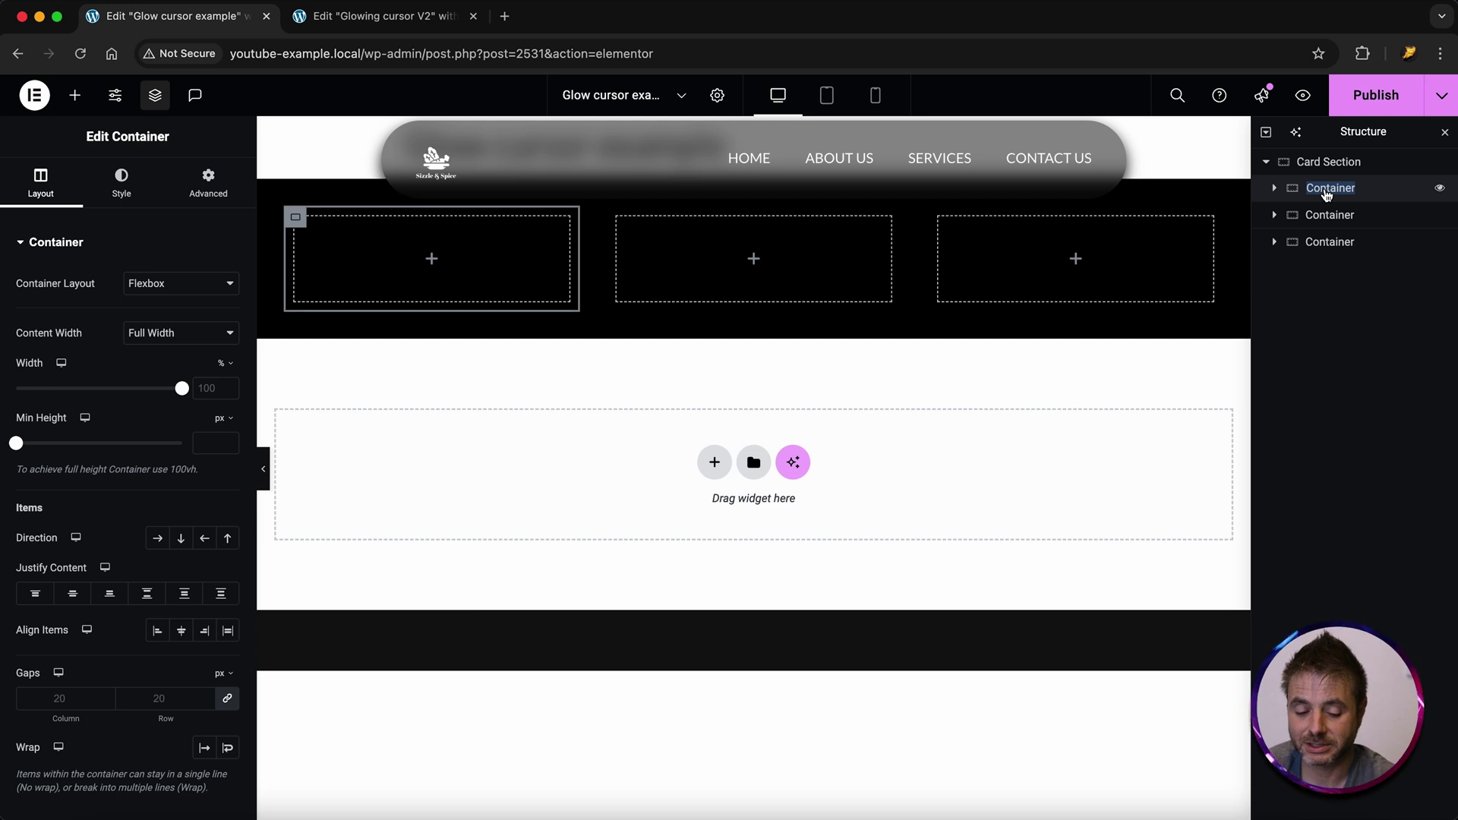
text(Card)
key(Return)
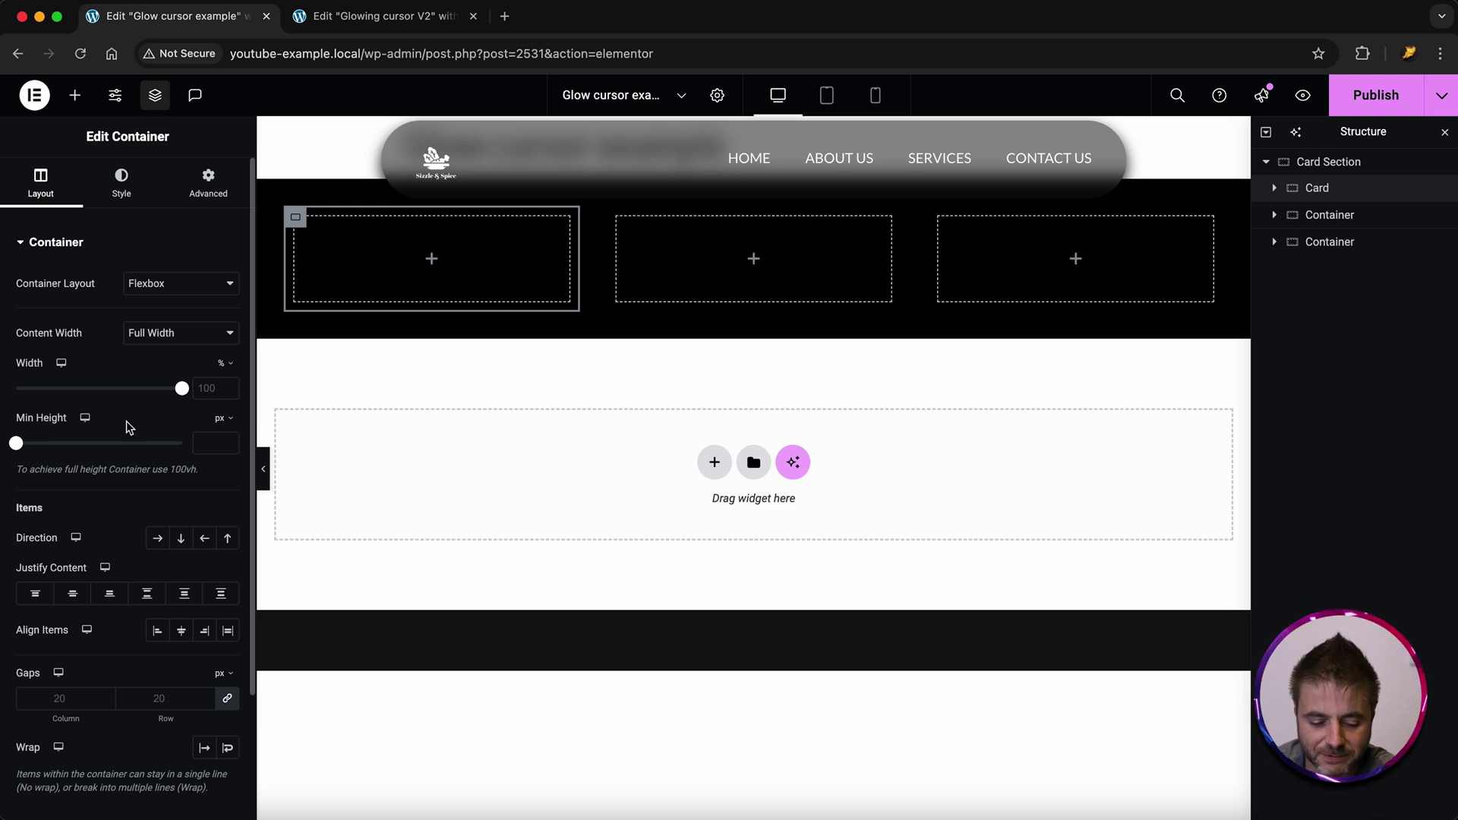
Set the Card container's overflow to Hidden in its additional layout options
scroll(105, 448, down, 2)
scroll(105, 448, down, 4)
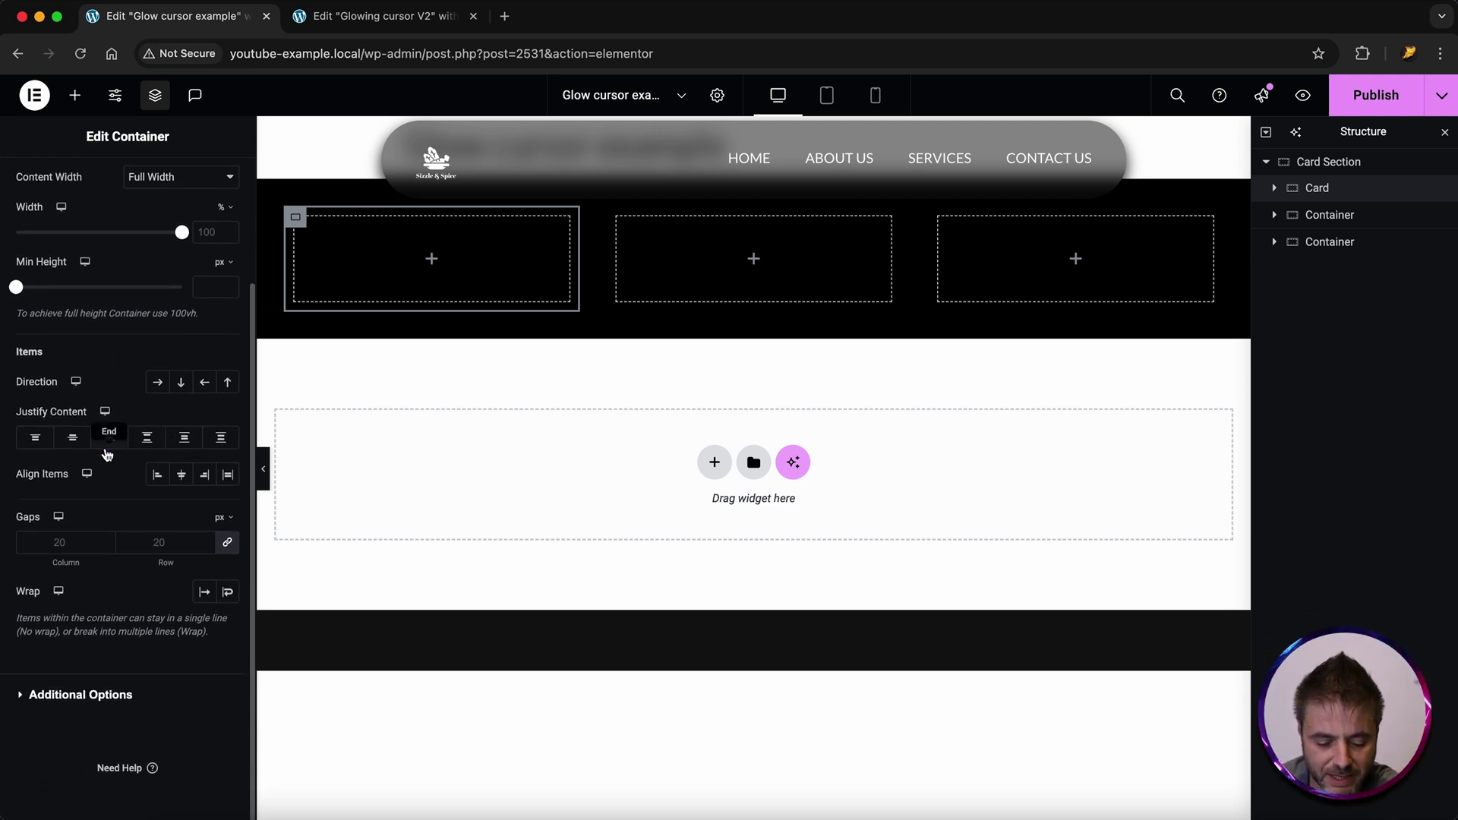
click(58, 696)
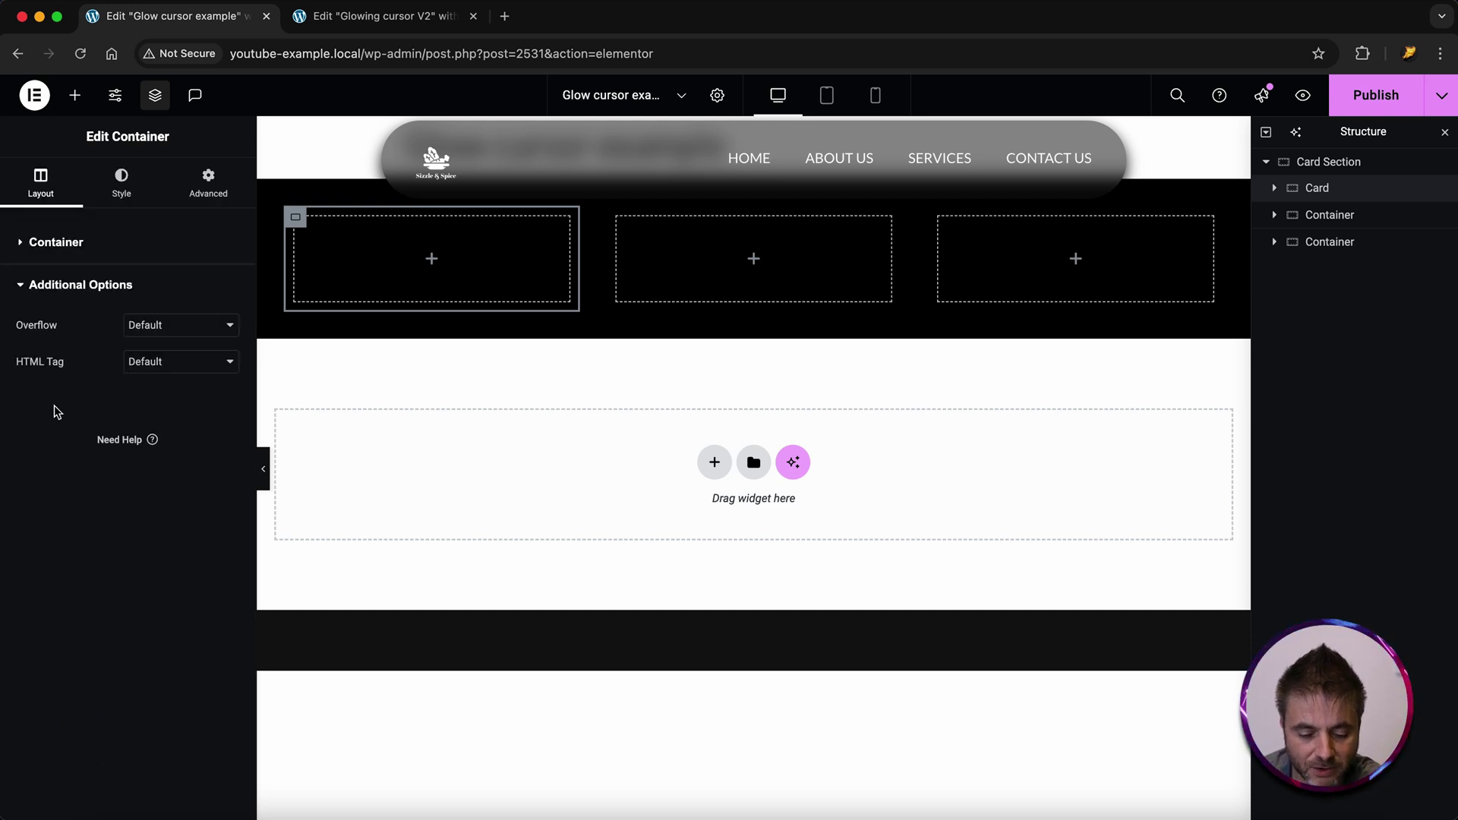
click(133, 325)
click(137, 346)
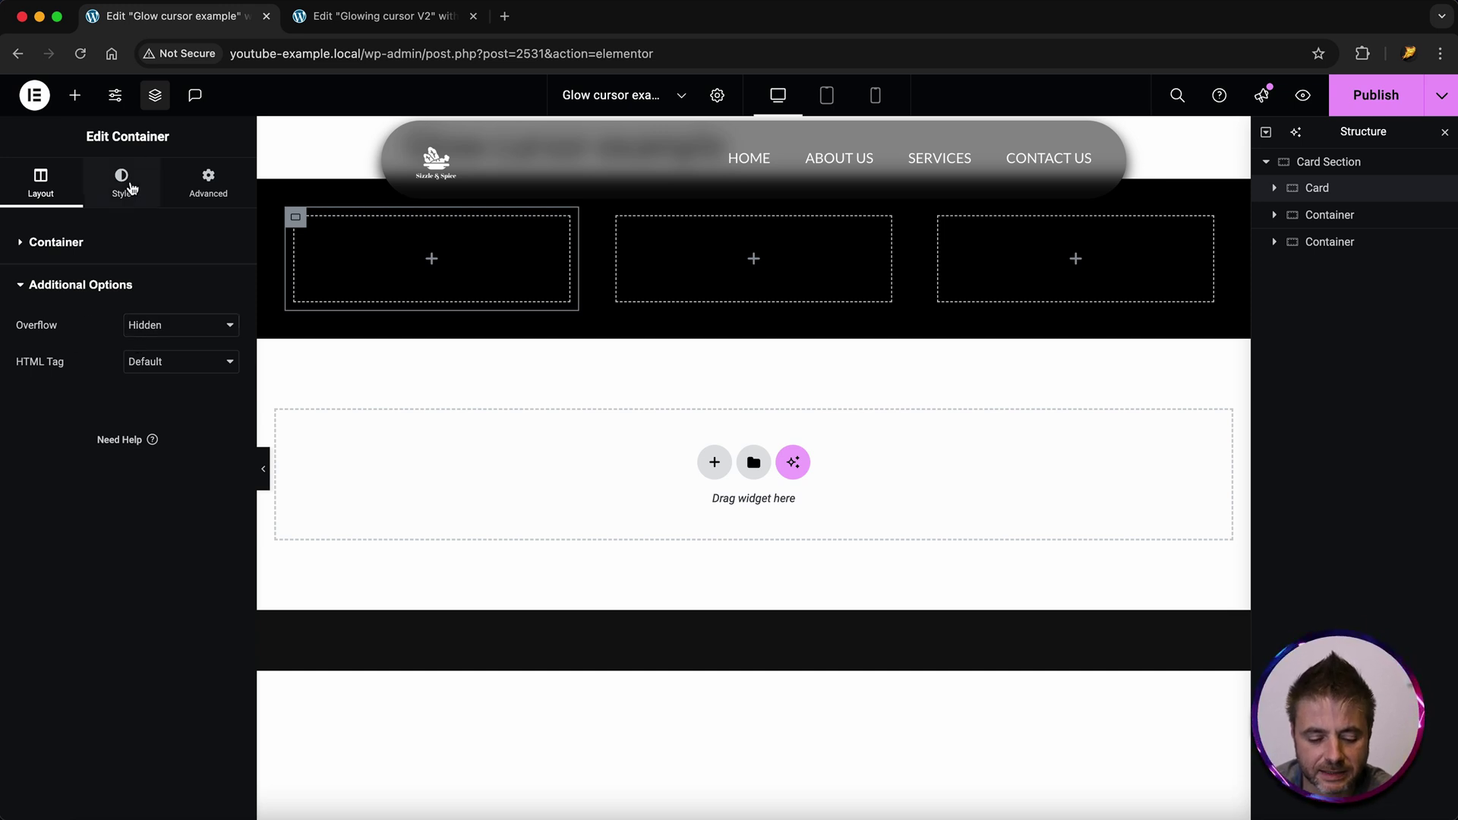
Give the Card container a classic background in semi-transparent dark blue, #202038AD
click(122, 182)
click(155, 323)
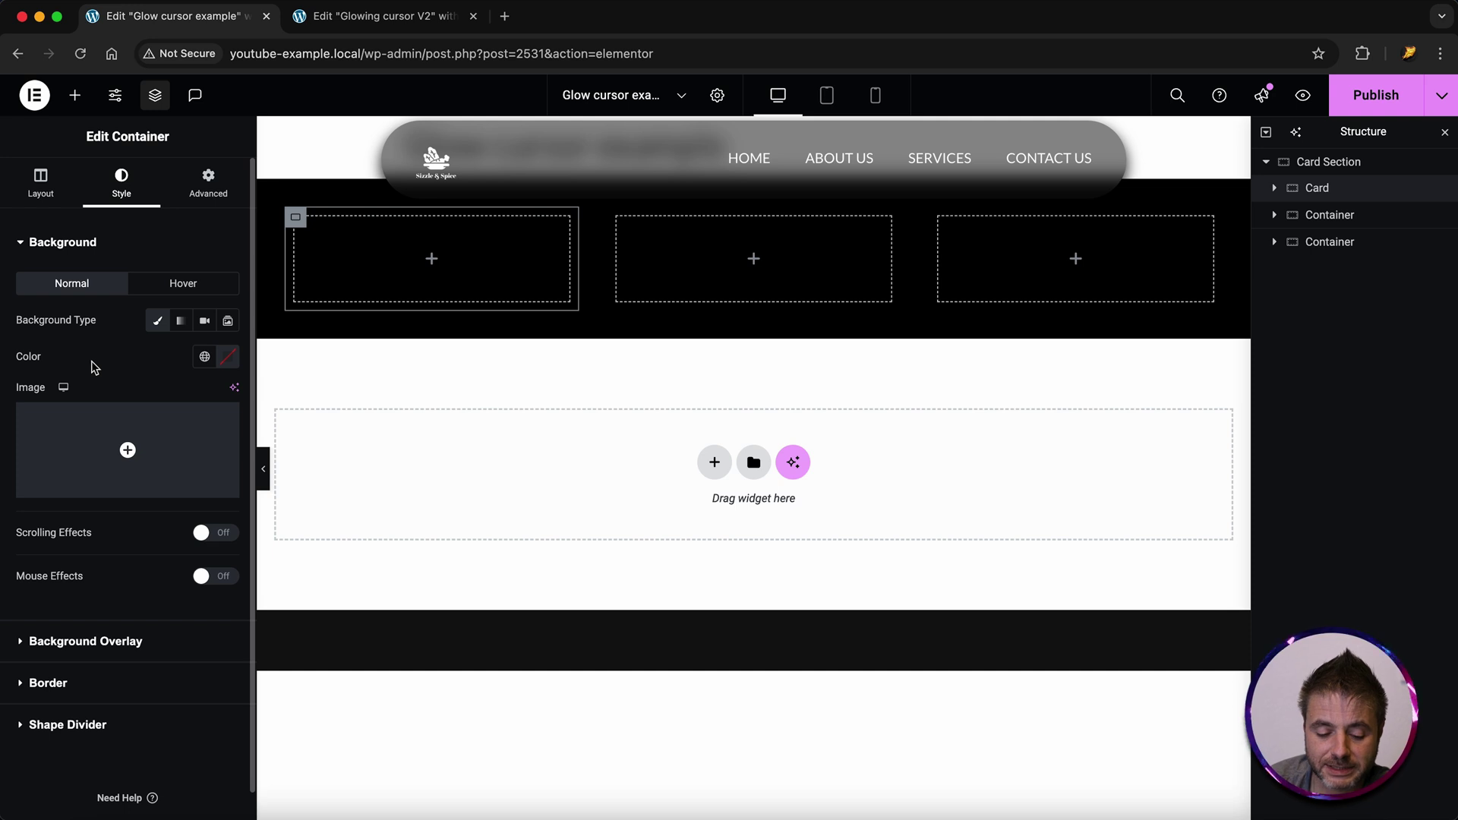
click(228, 356)
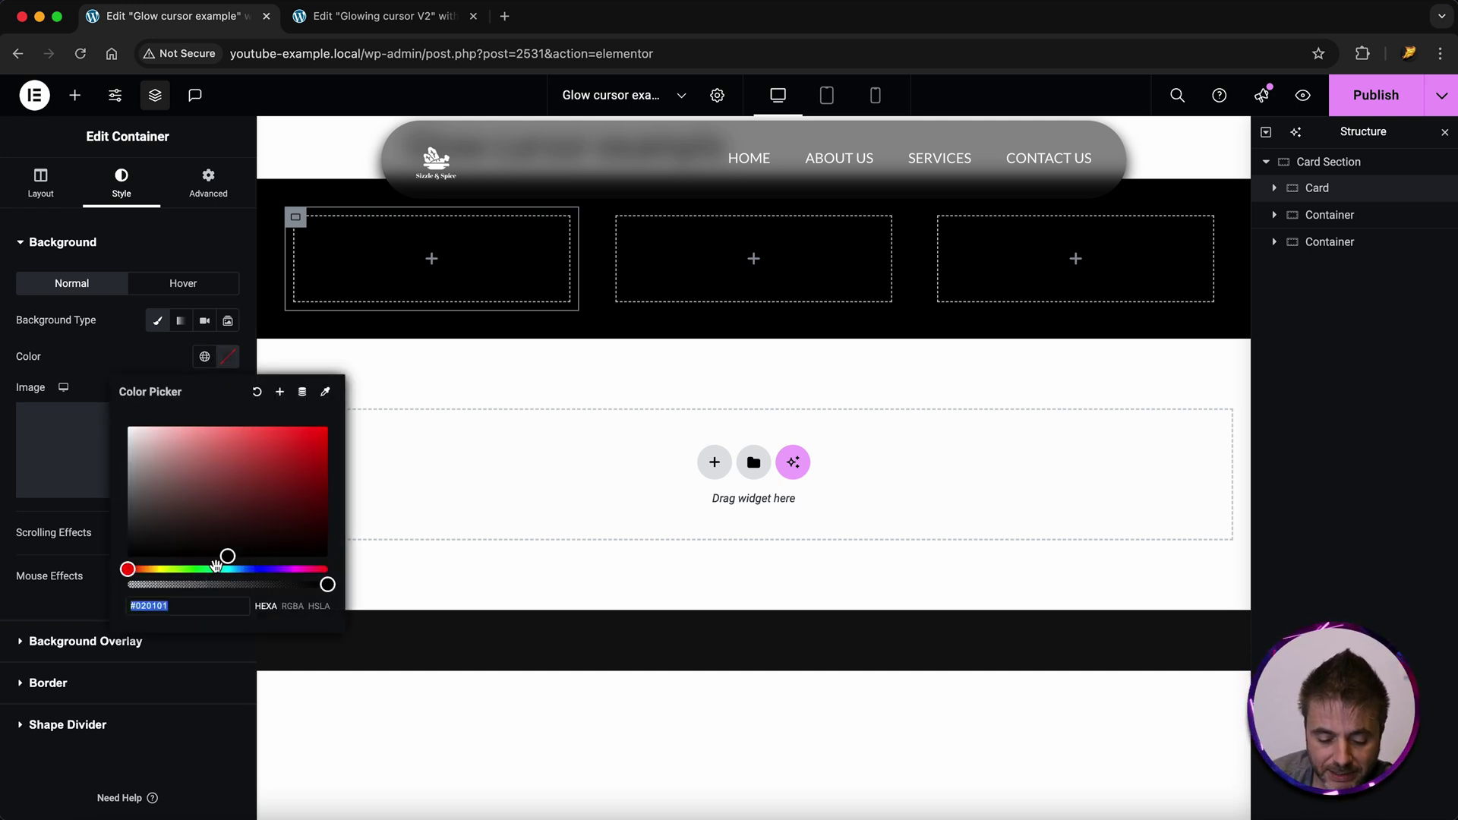
click(325, 585)
drag(325, 584, 263, 584)
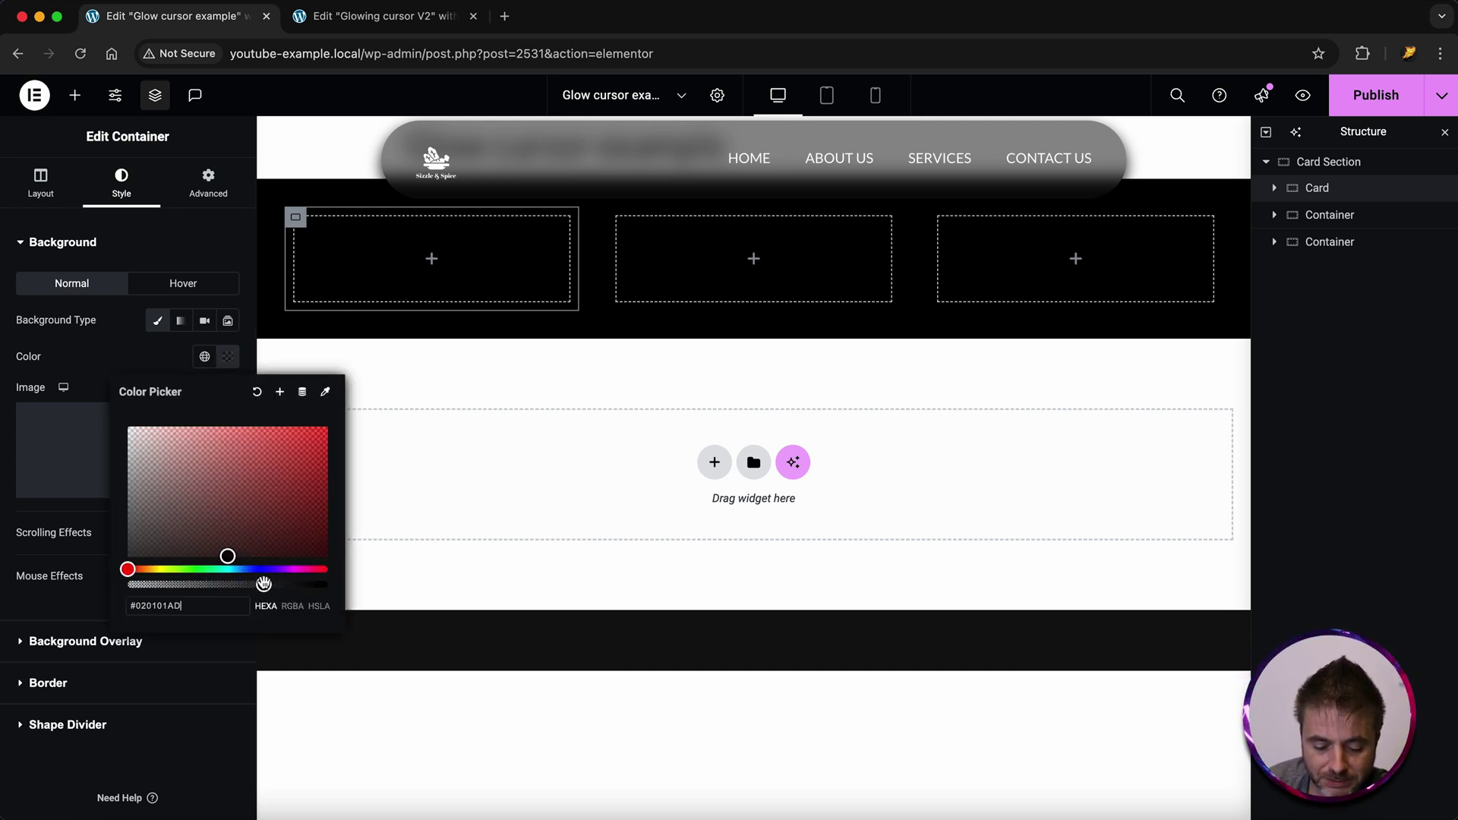
click(261, 569)
click(212, 529)
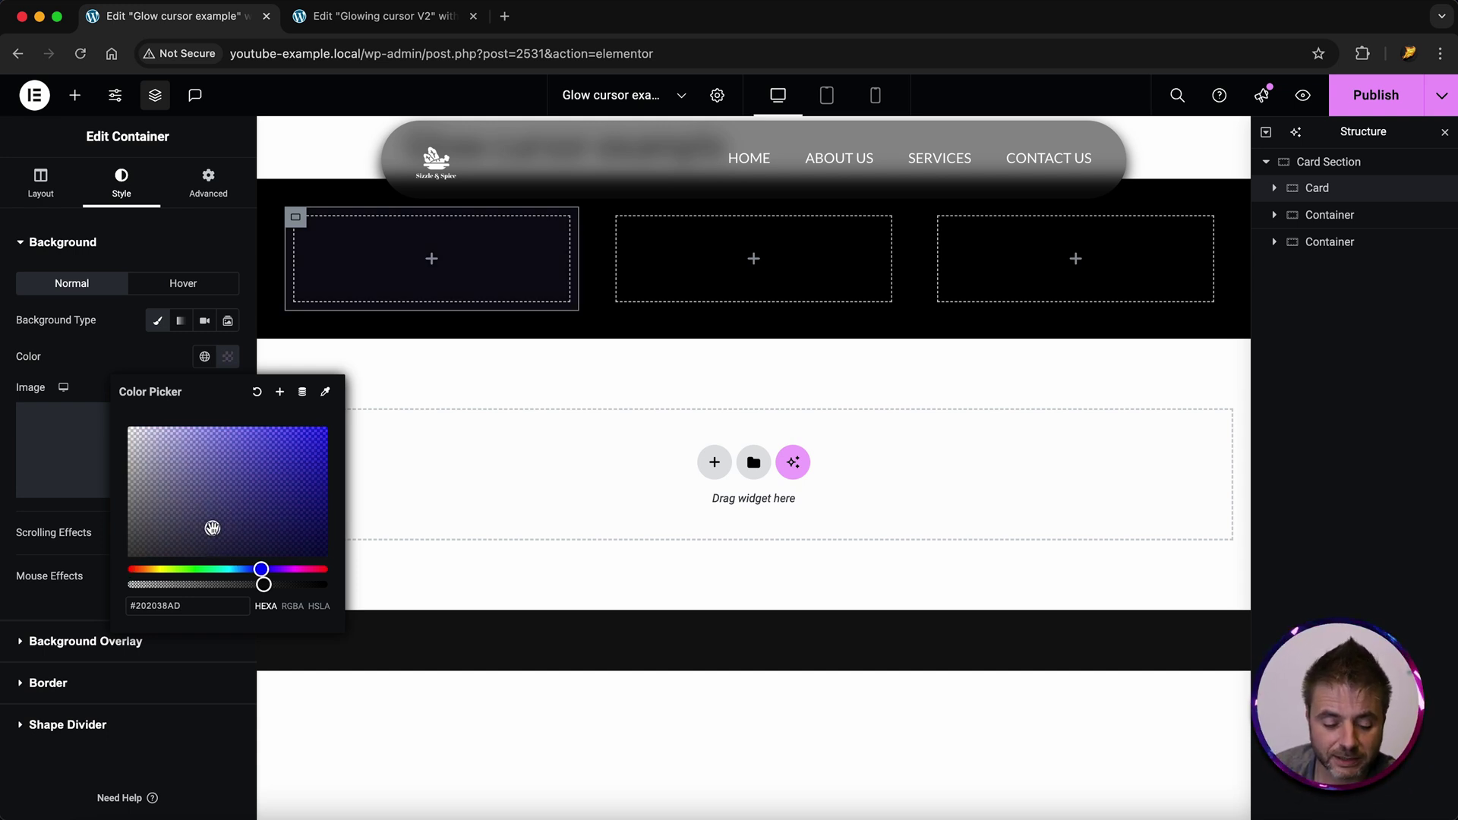
click(116, 373)
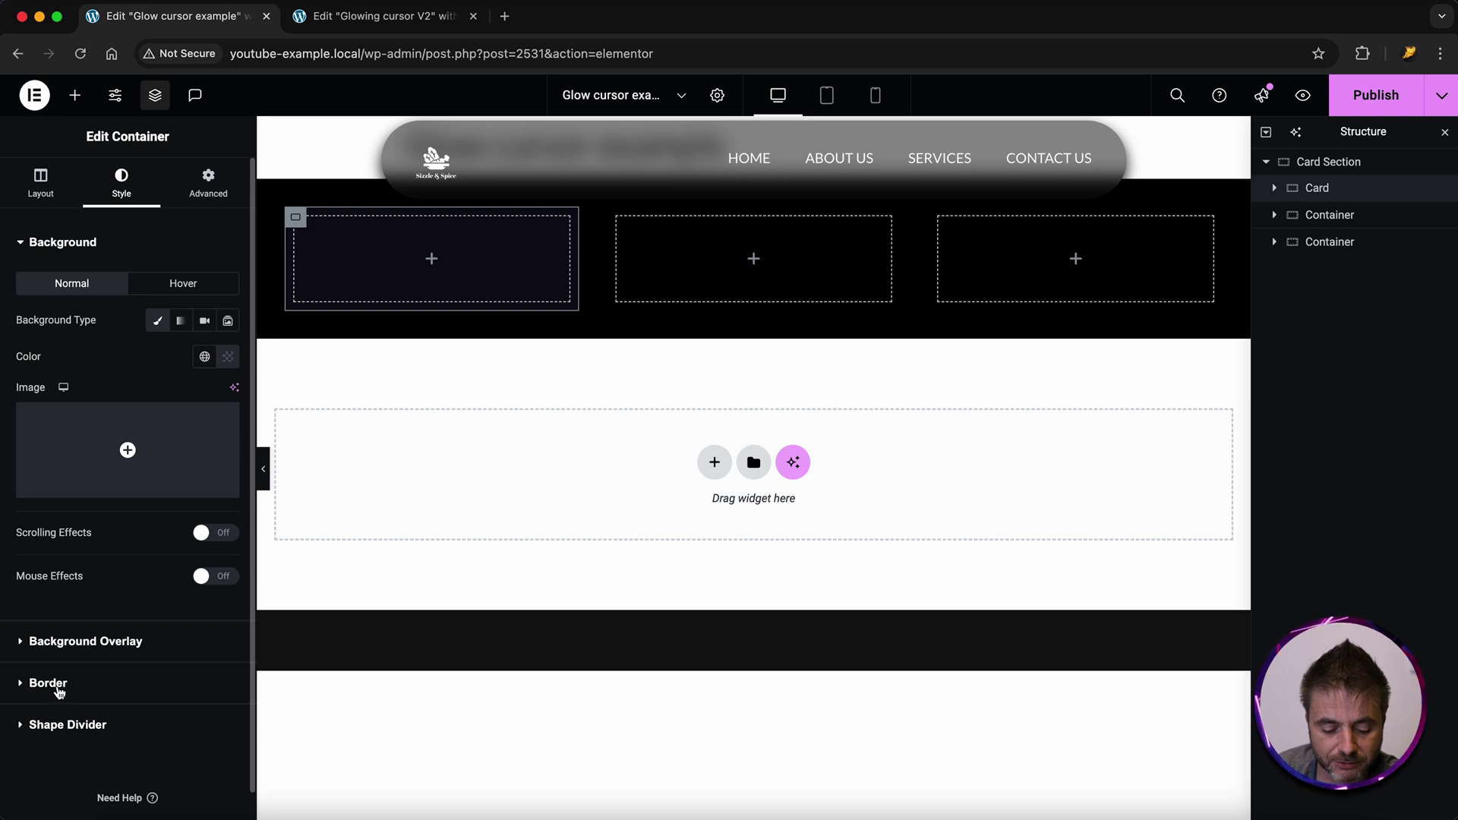
Set the Card container's border radius to 12 px on all corners
click(56, 686)
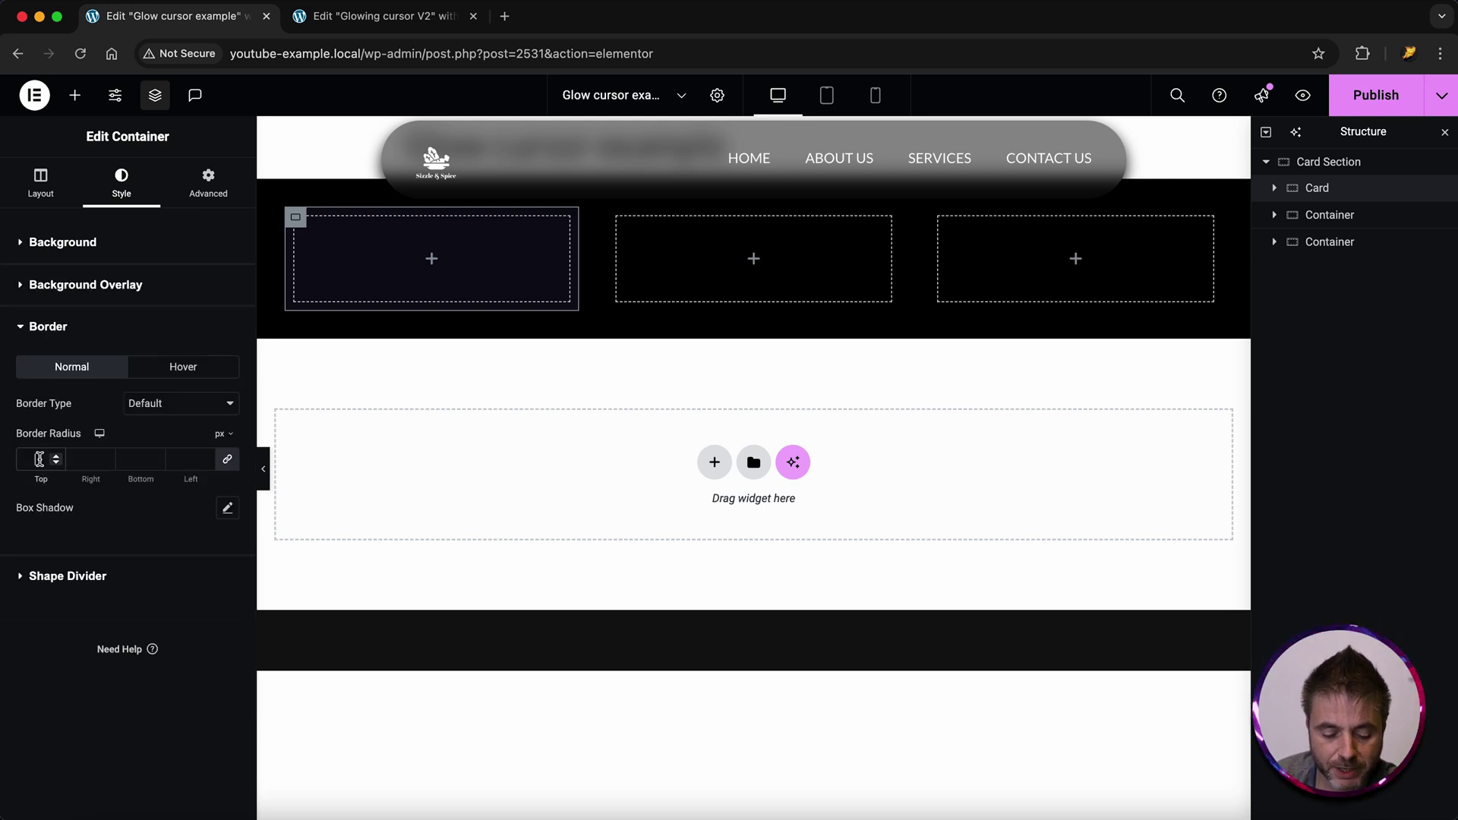
click(39, 459)
text(12)
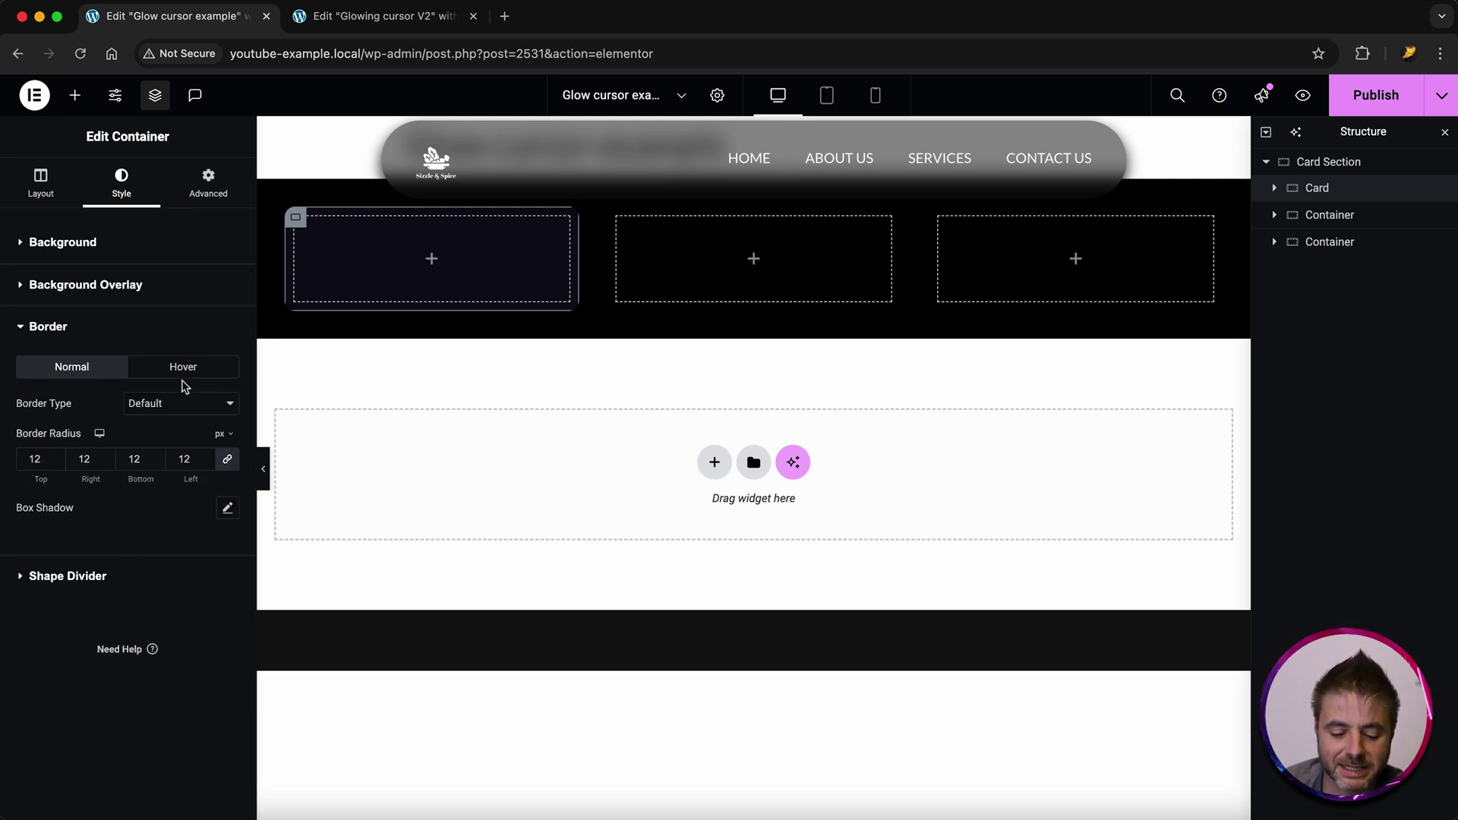
Set the Card container's padding to 2 px on all sides
click(225, 194)
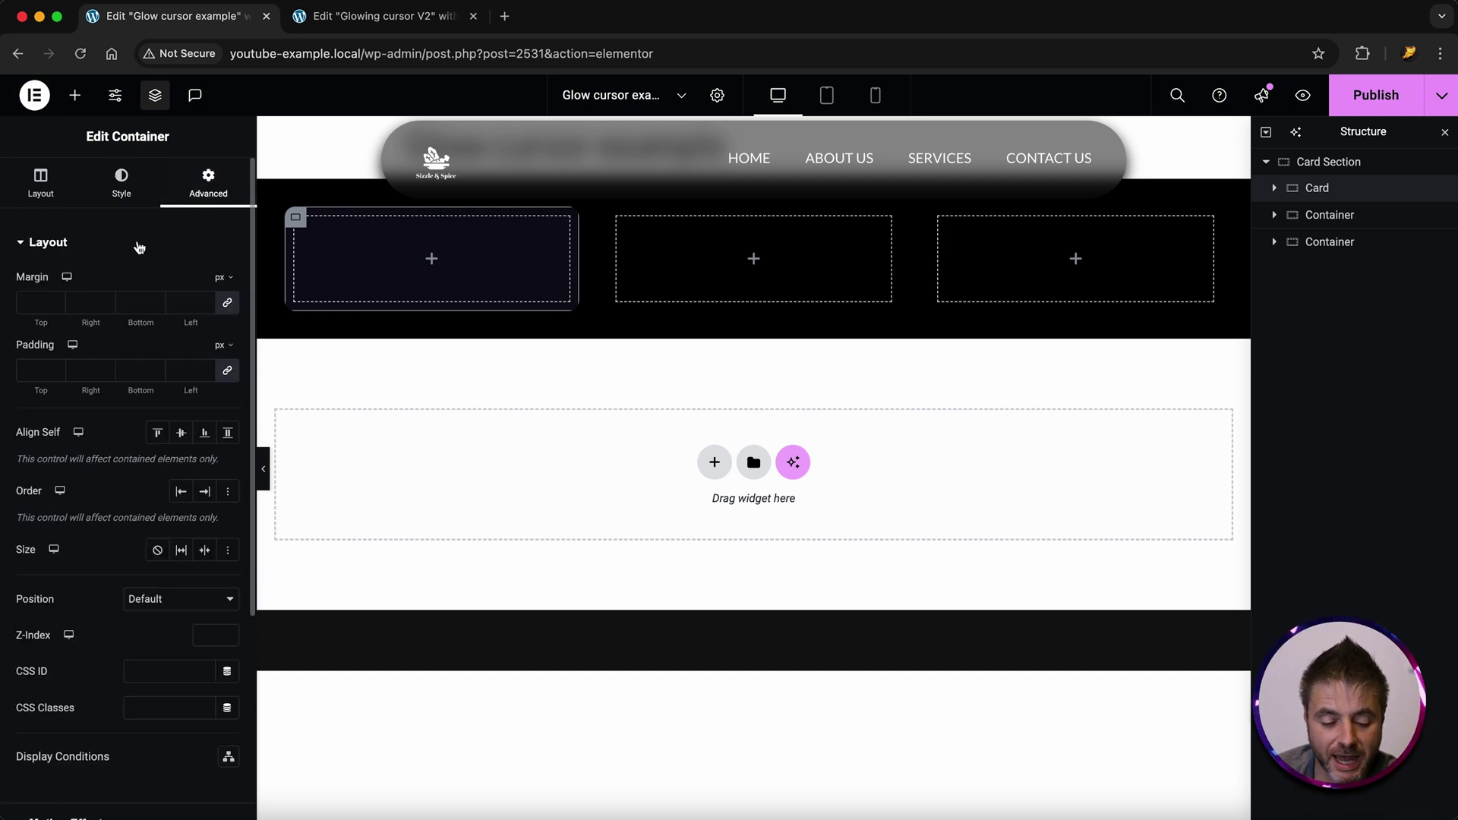
double_click(57, 368)
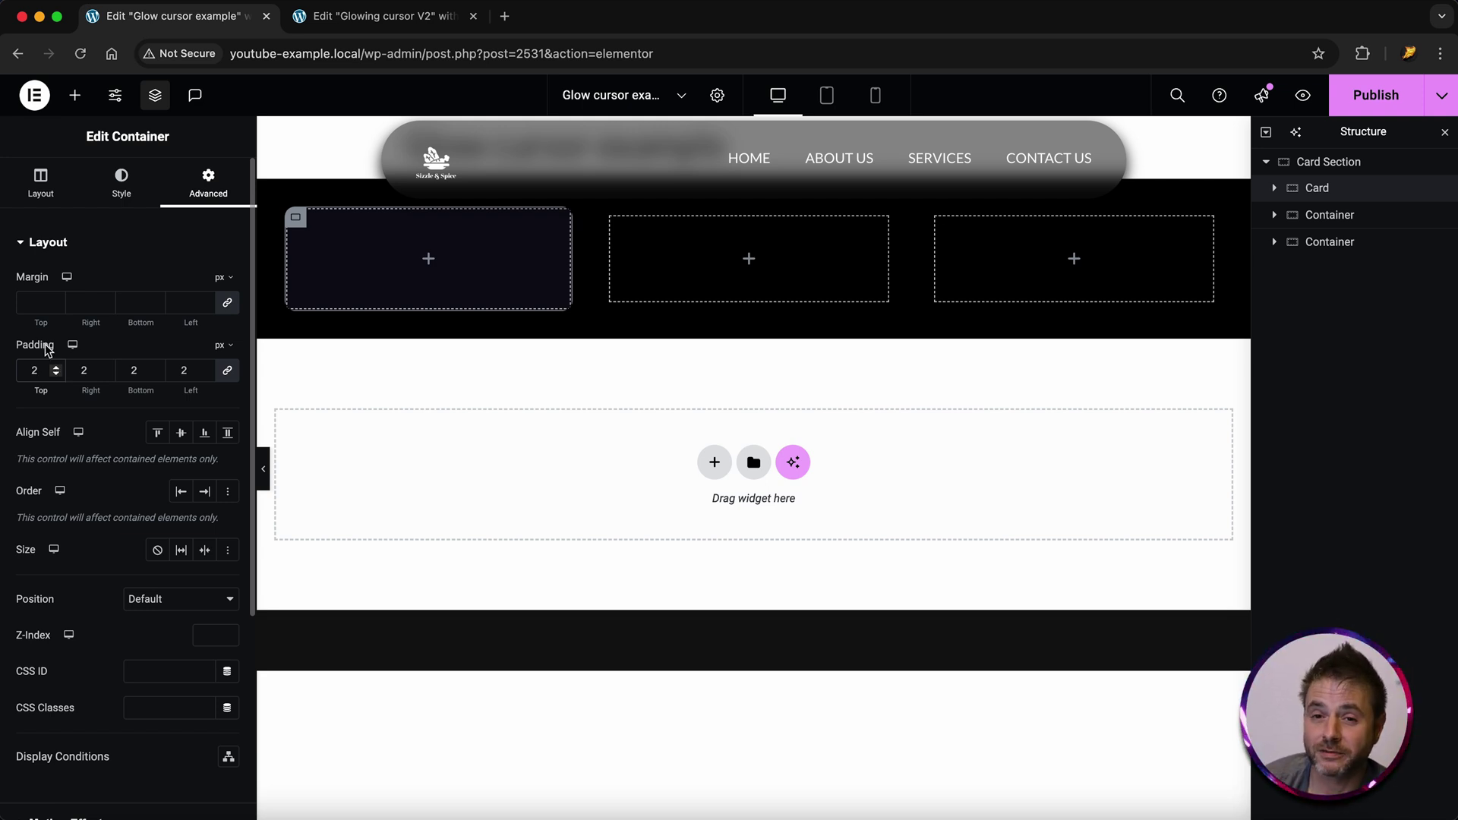
Set the Card container's z-index to 0 and assign it the CSS class card
scroll(47, 350, down, 5)
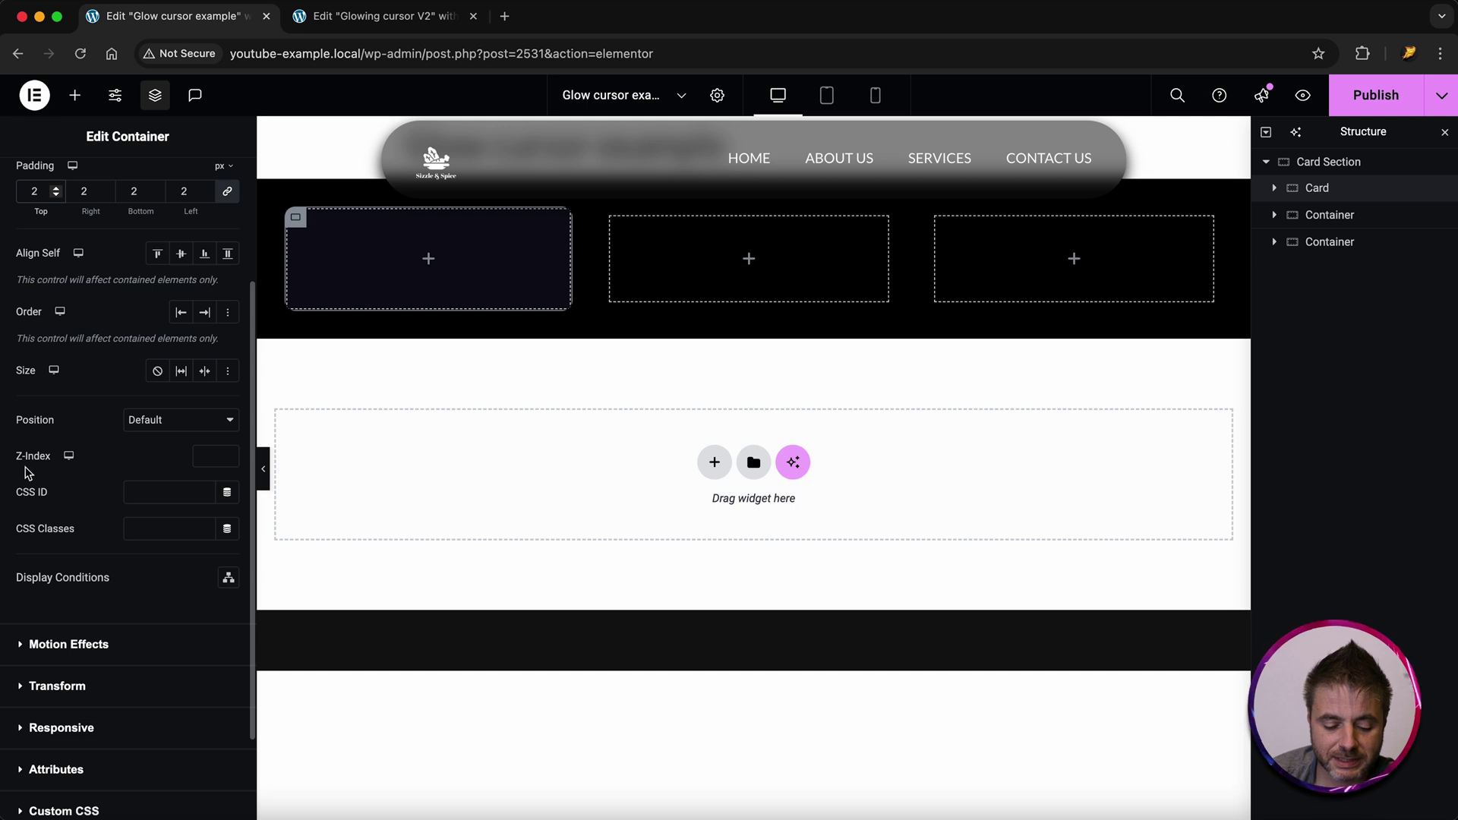
click(203, 456)
text(0)
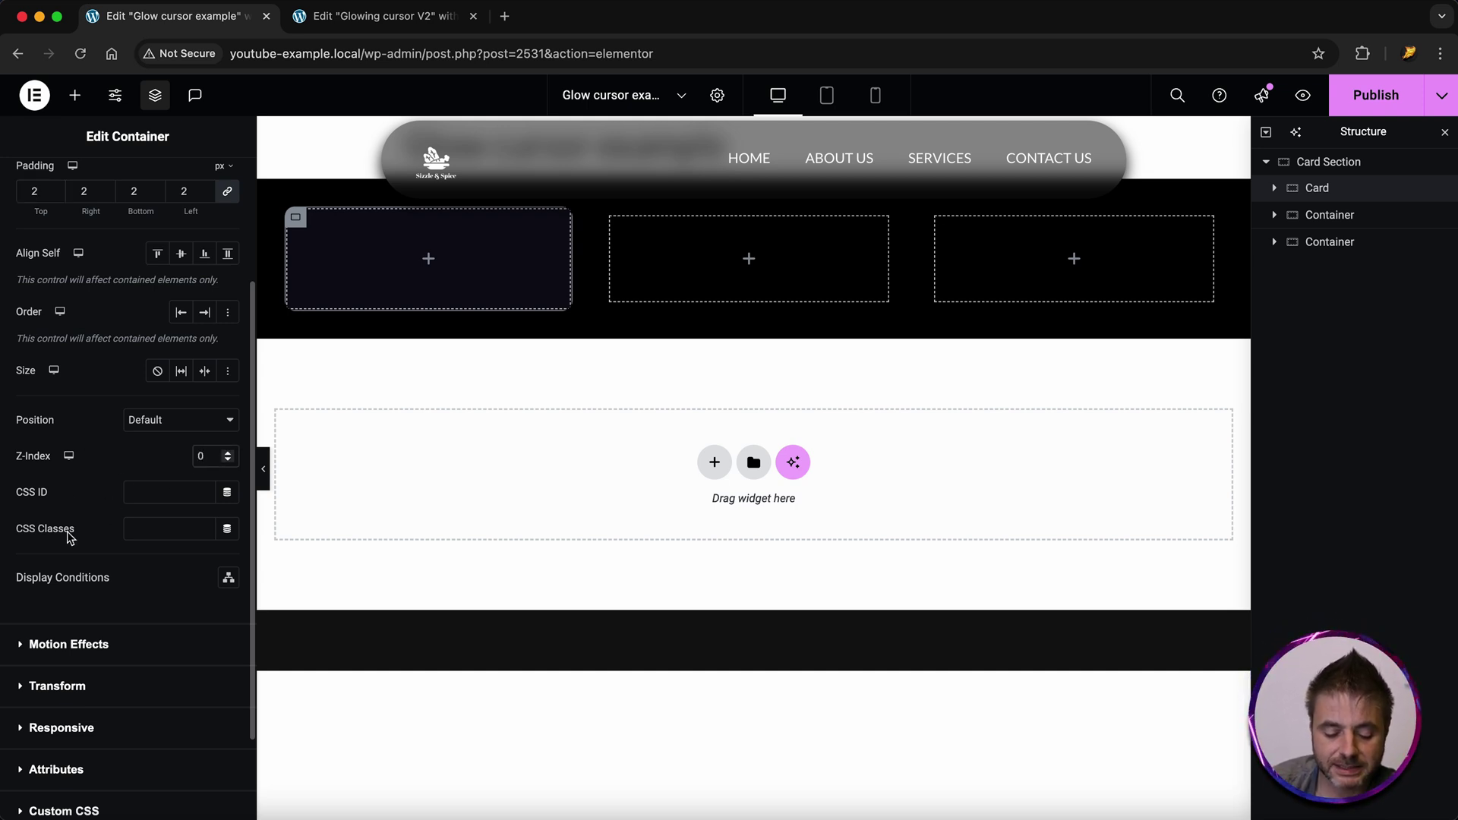
click(129, 530)
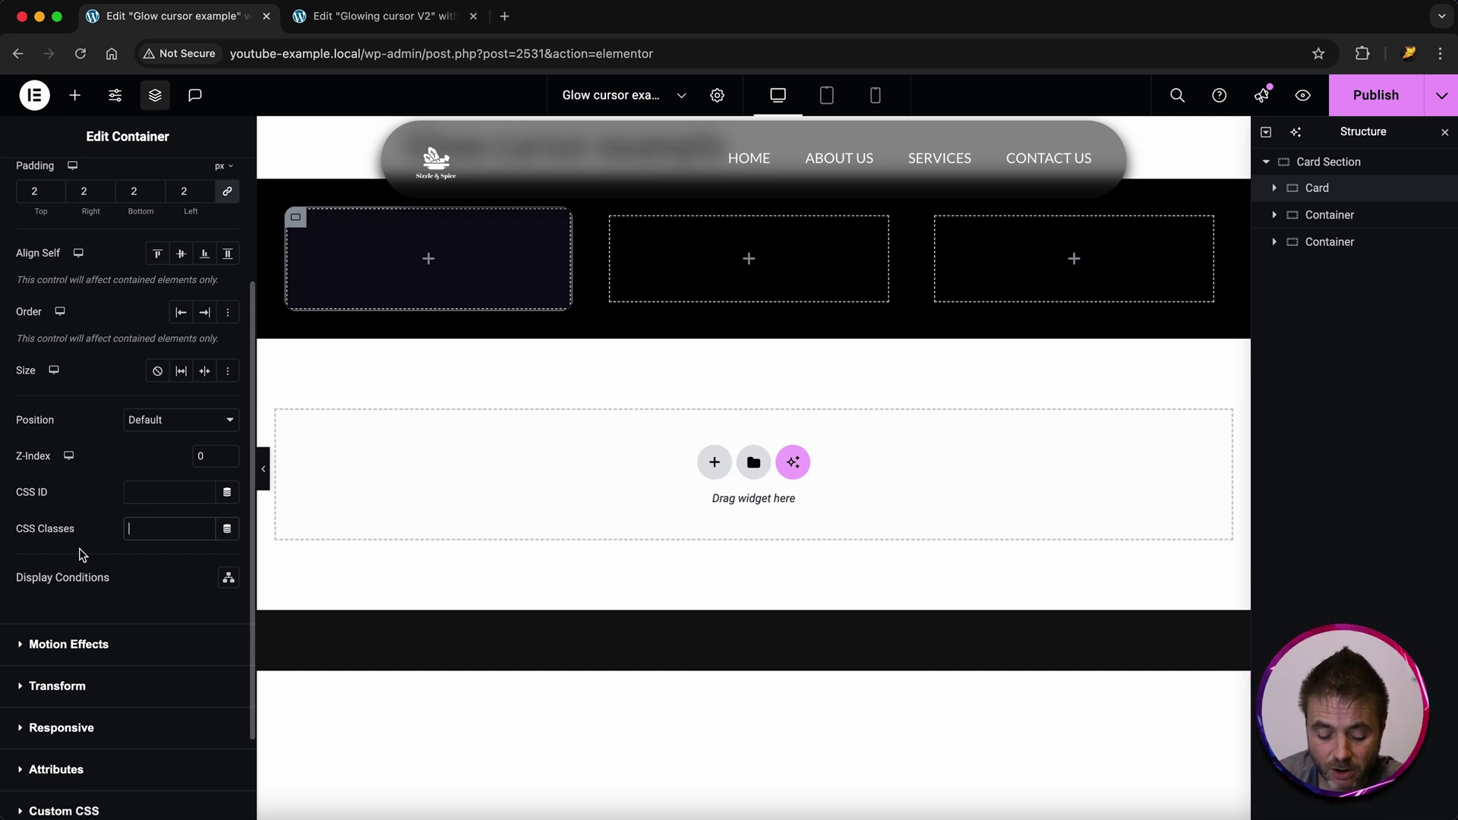
text(card)
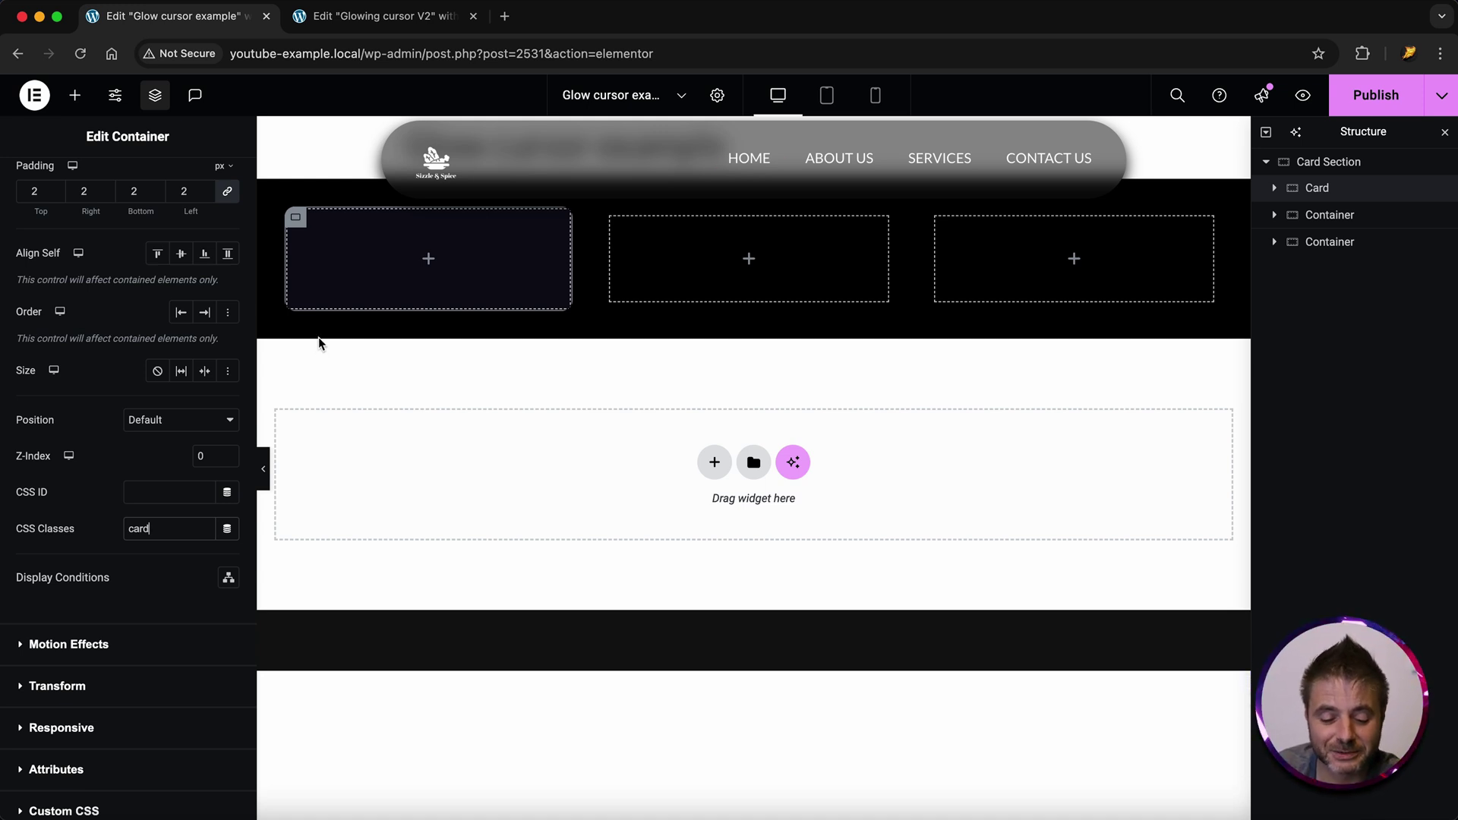
Add a nested container inside the Card container and duplicate it twice to get three inner containers
click(75, 96)
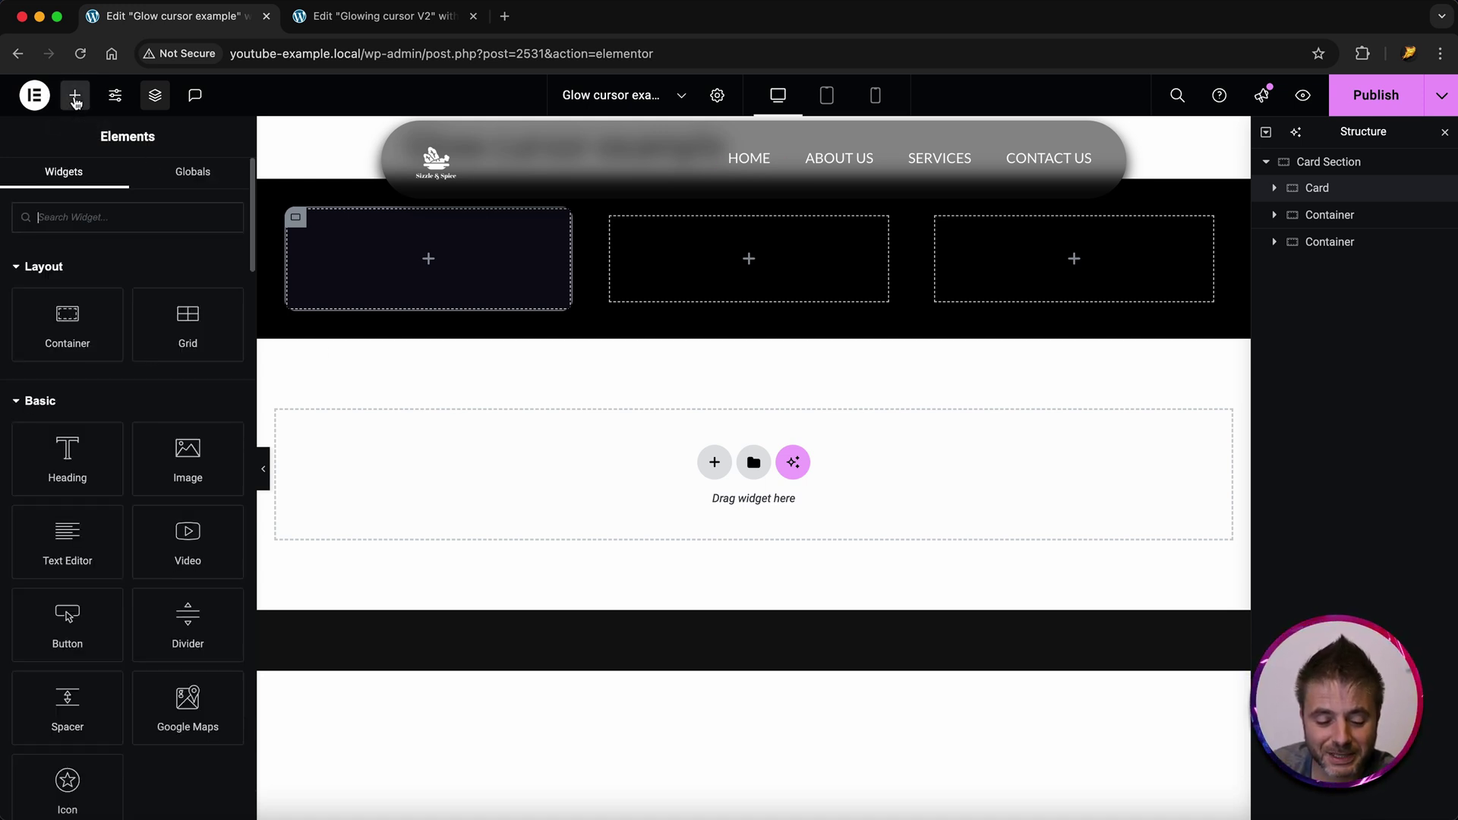
drag(69, 334, 400, 276)
click(76, 96)
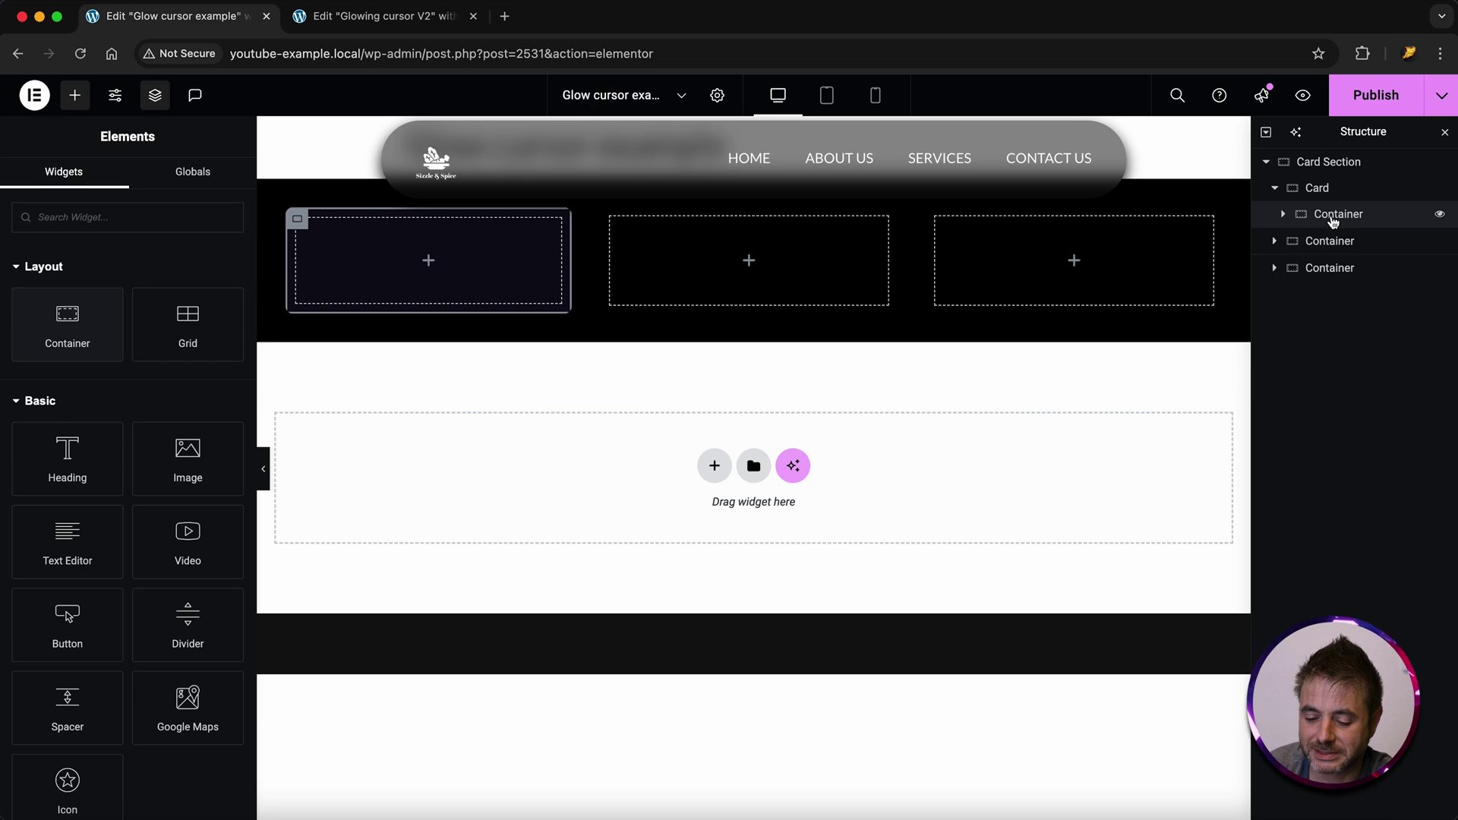
right_click(1330, 215)
click(1311, 269)
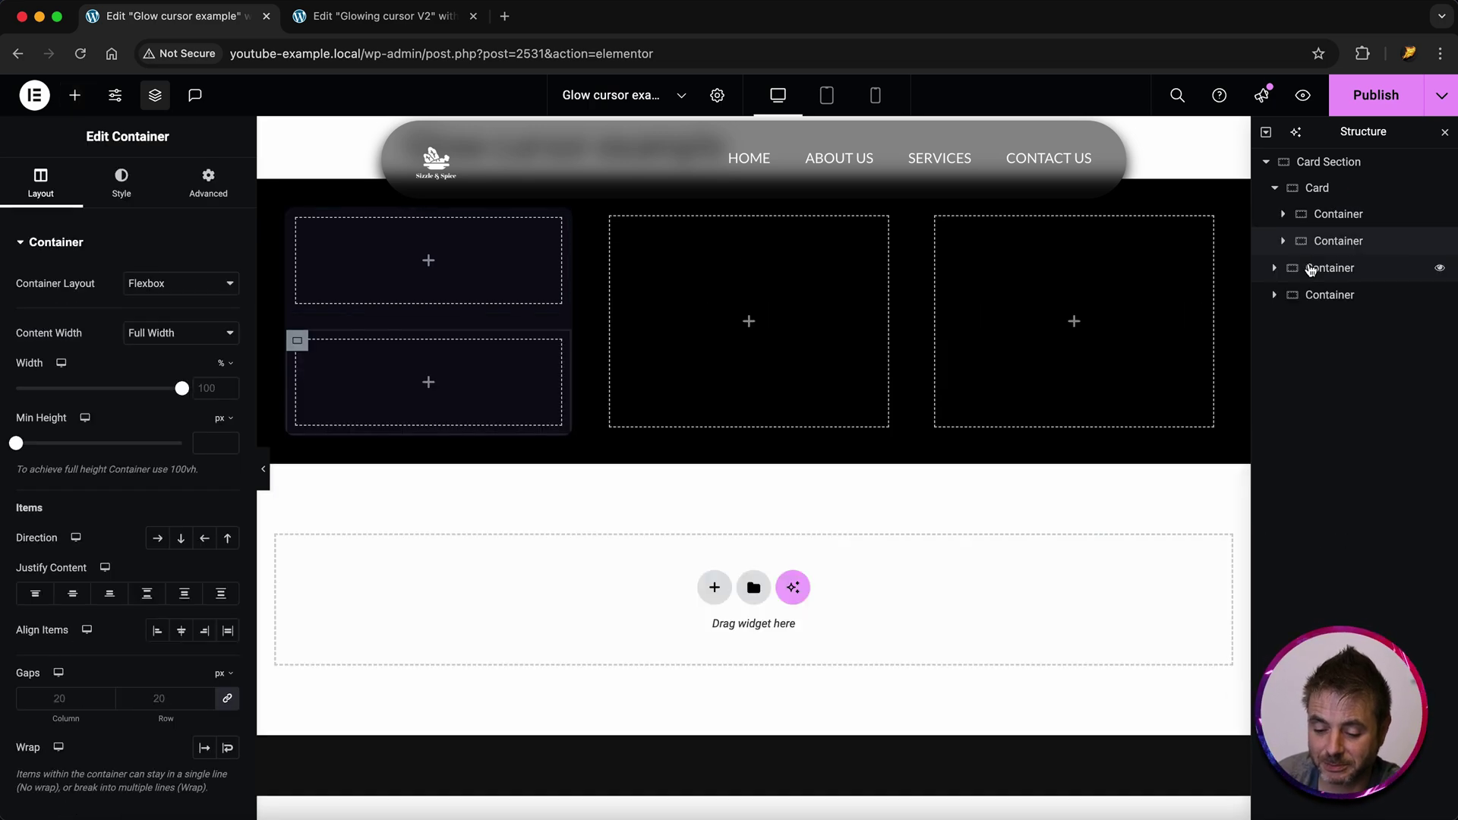
right_click(1329, 214)
click(1298, 275)
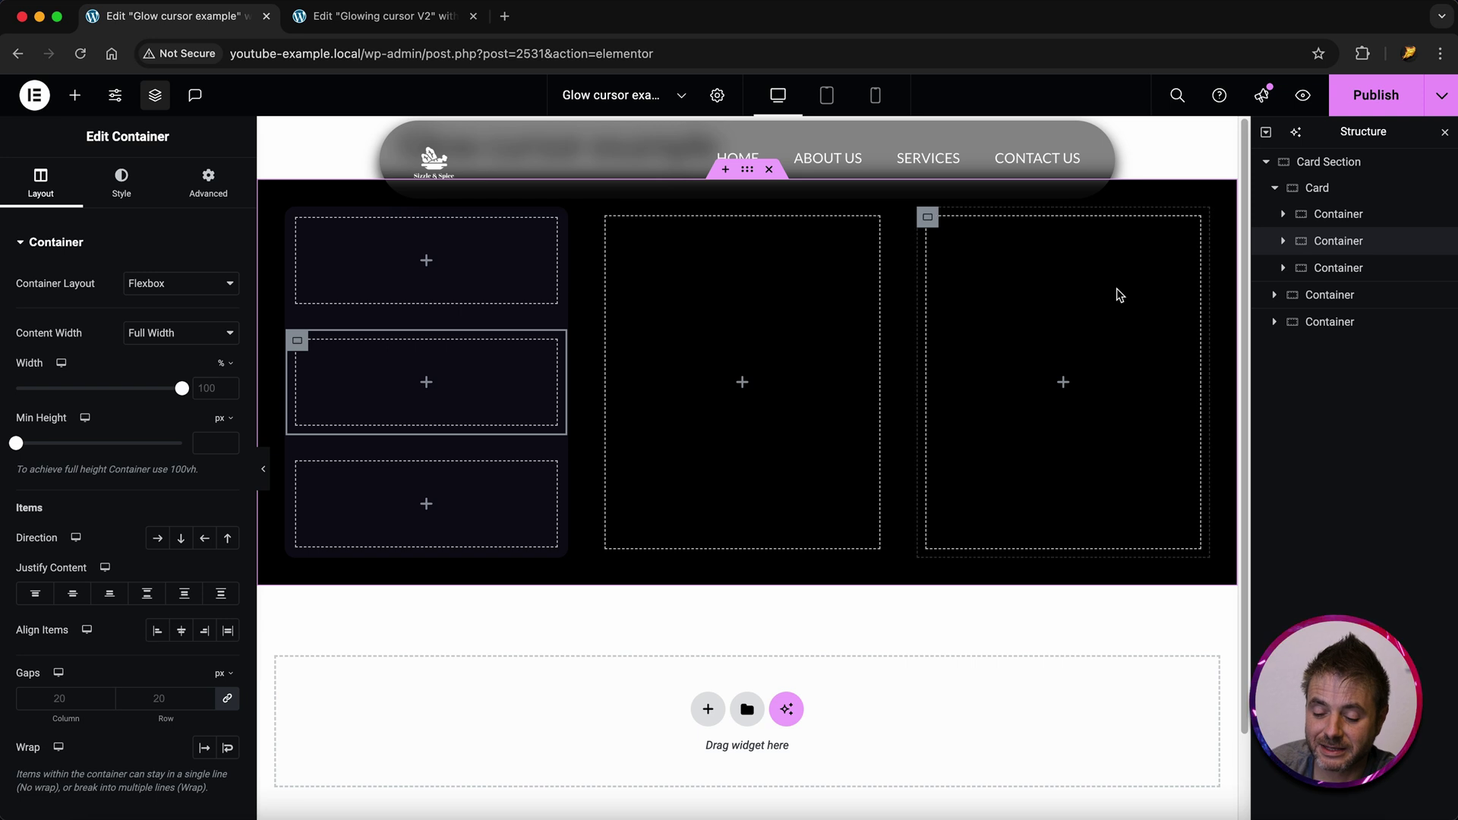
Rename the three containers nested in Card, in order, as Content, Glow and GlowTracker in the page structure
click(1338, 214)
double_click(1340, 214)
text(Content)
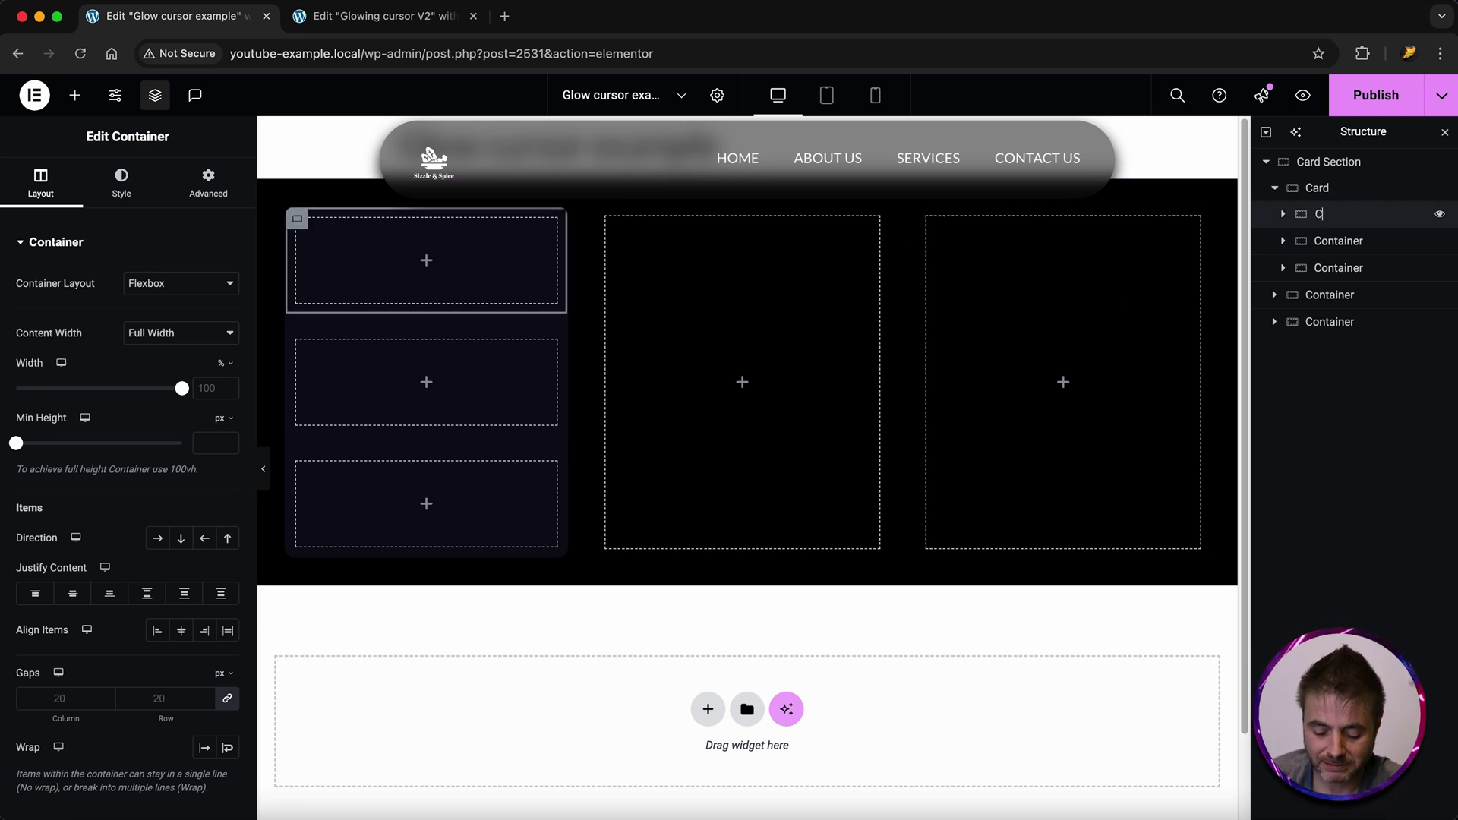
click(1338, 241)
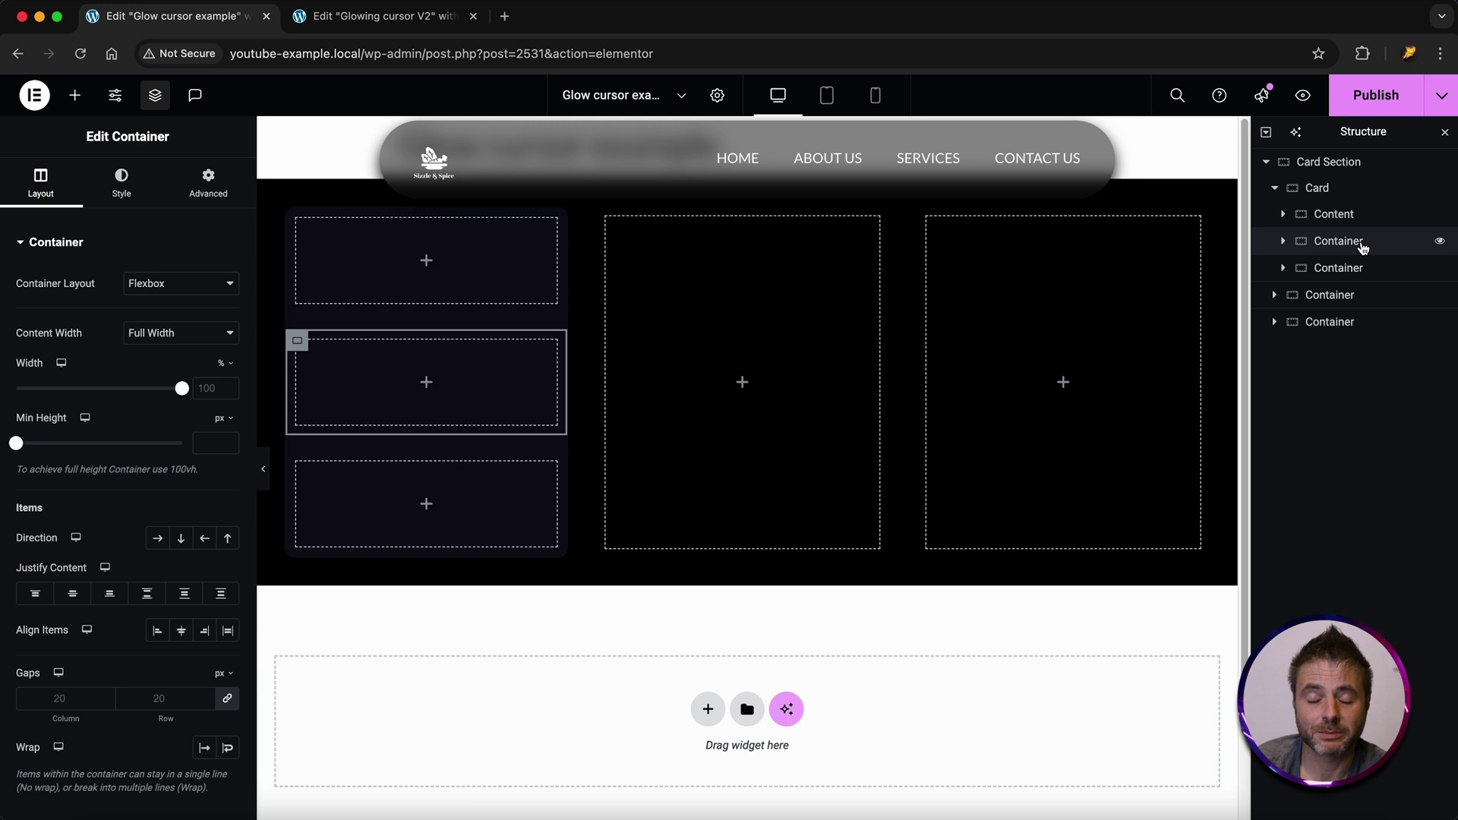
double_click(1362, 247)
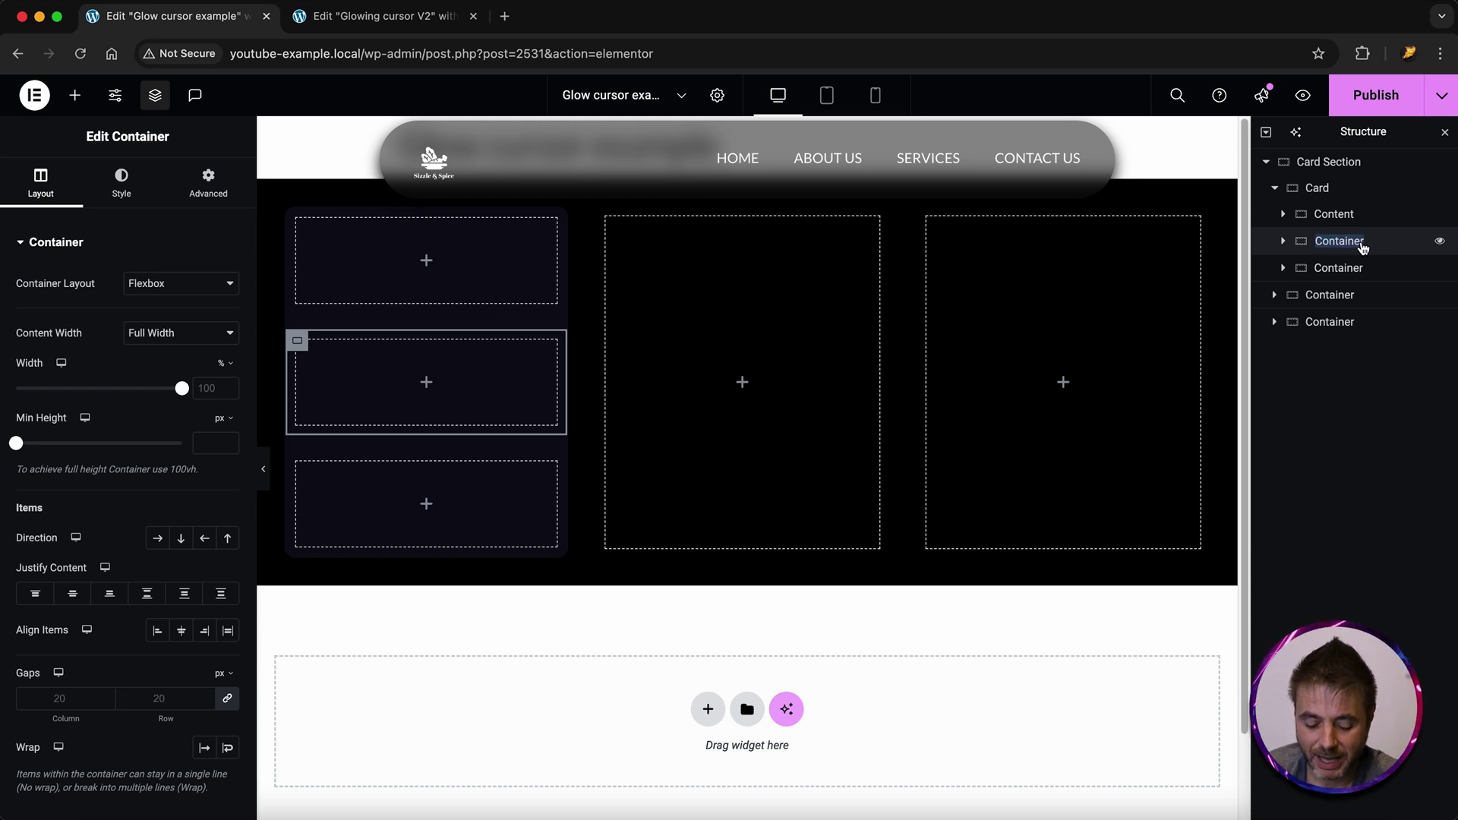
text(Glow)
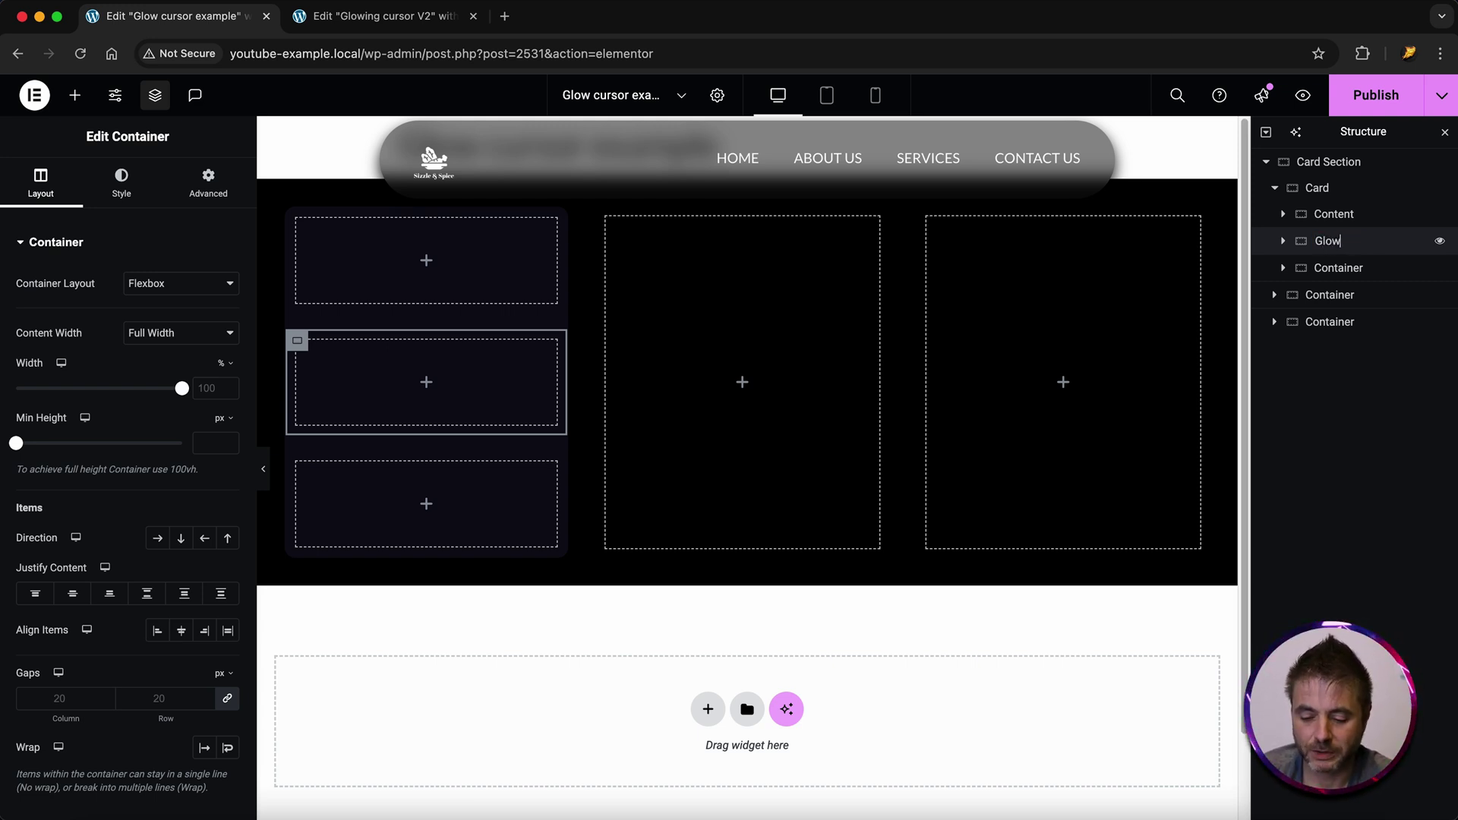
double_click(1329, 269)
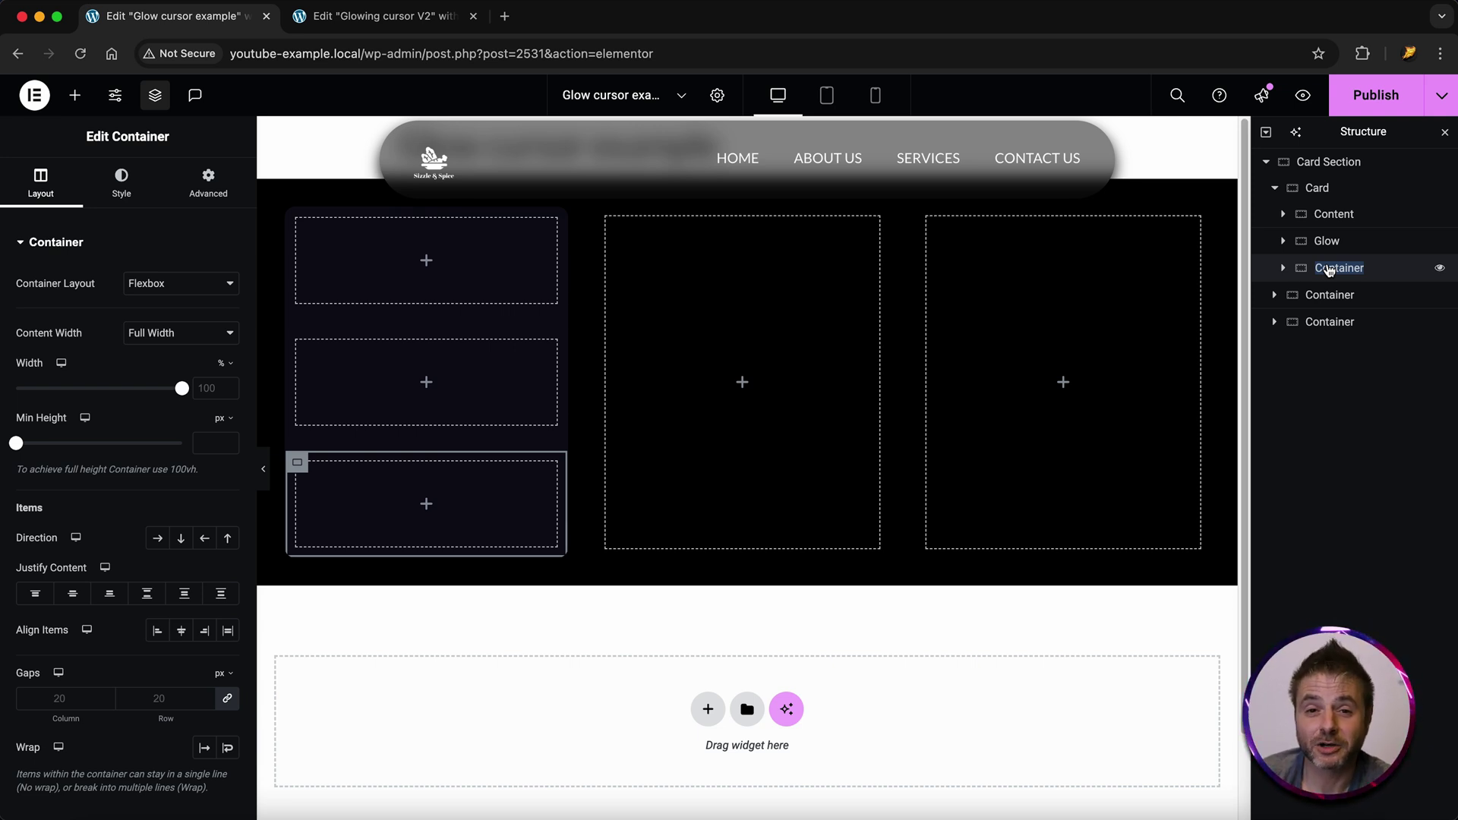
text(GlowTracker)
key(Return)
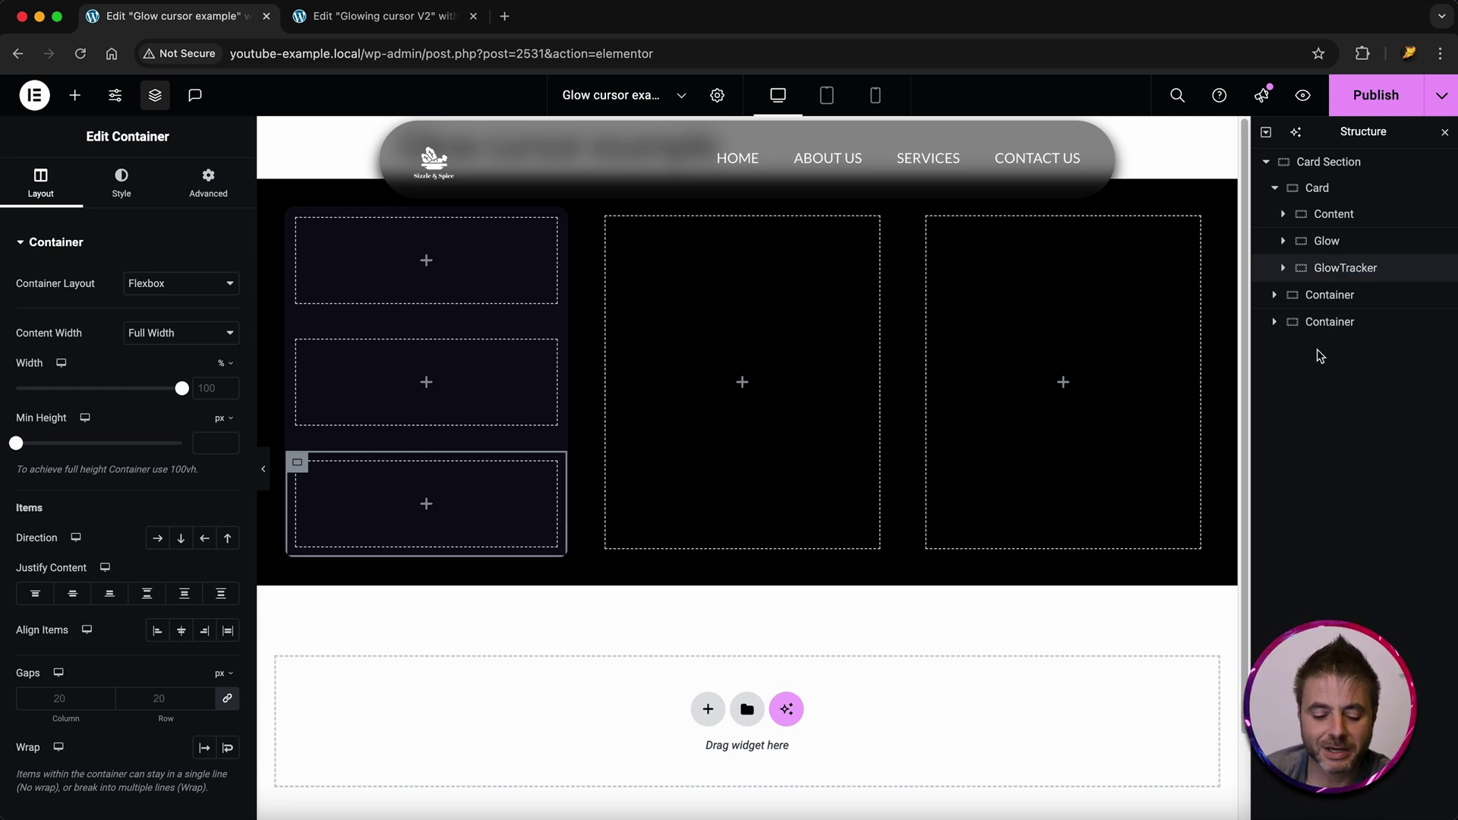
Set the Content container's column and row gaps to 1 rem
click(1338, 217)
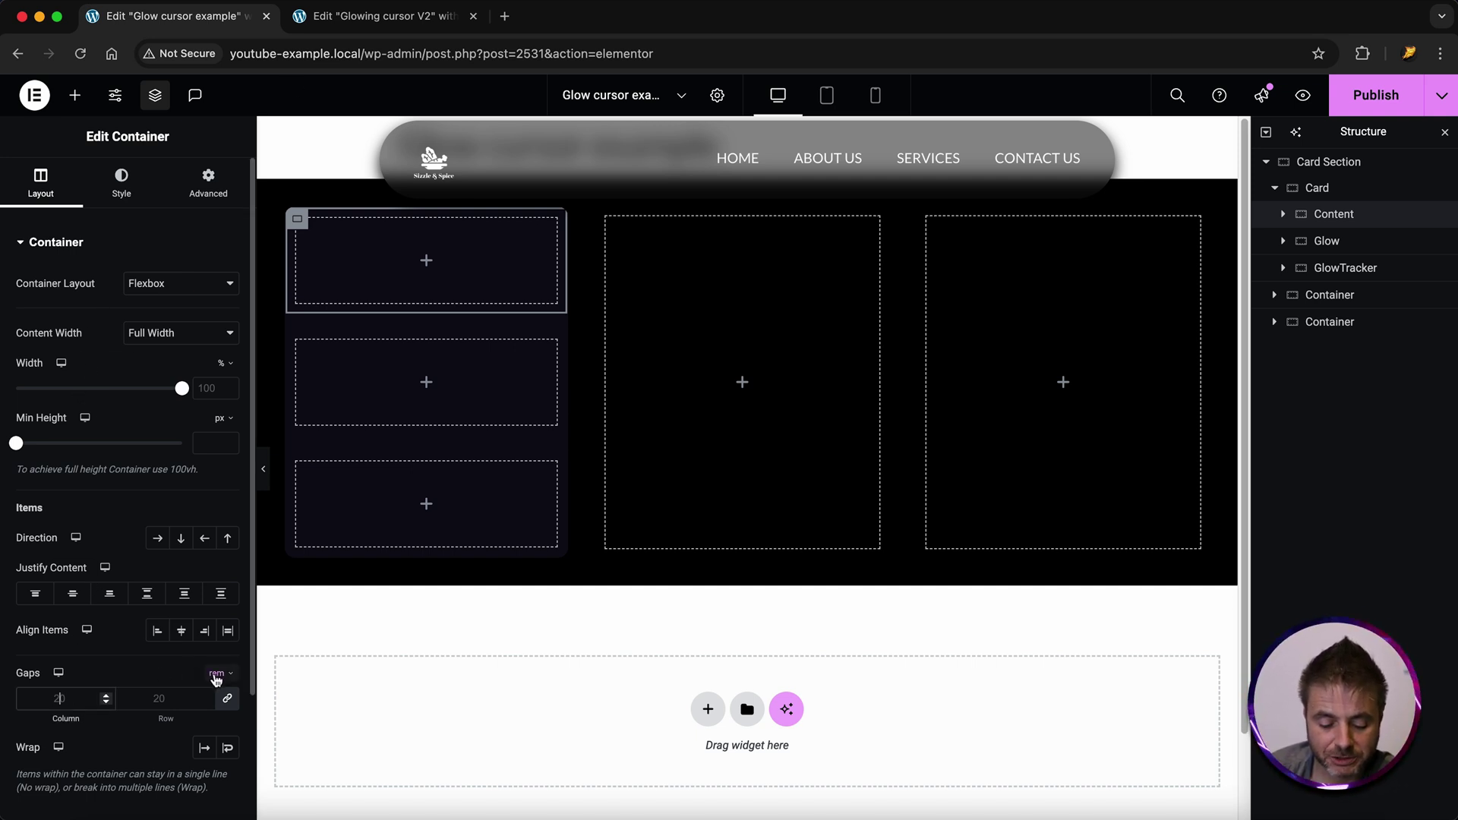
click(106, 696)
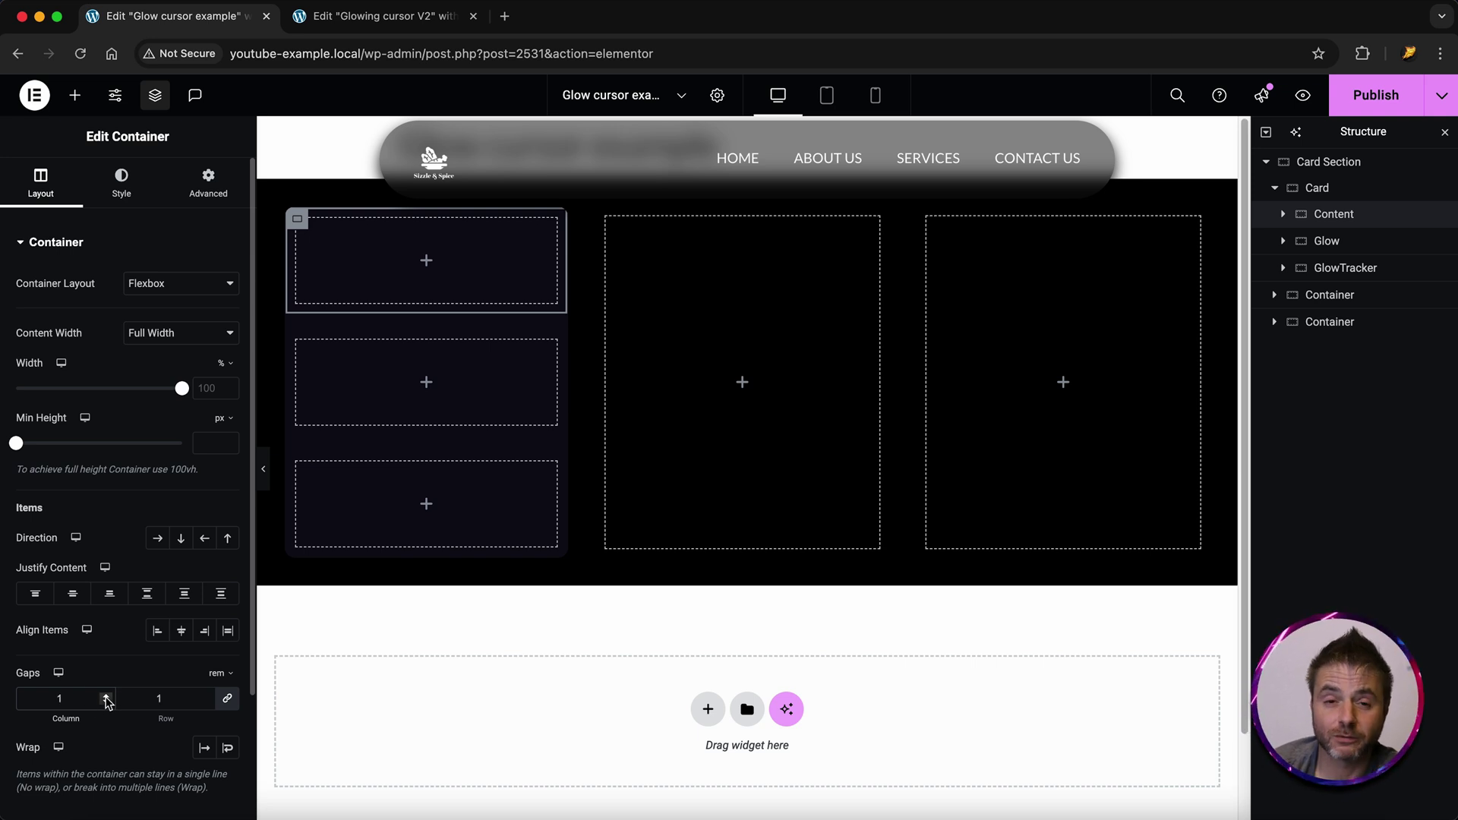
Give the Content container a classic background in semi-transparent dark blue, rgba(20, 18, 42, 0.75)
click(122, 191)
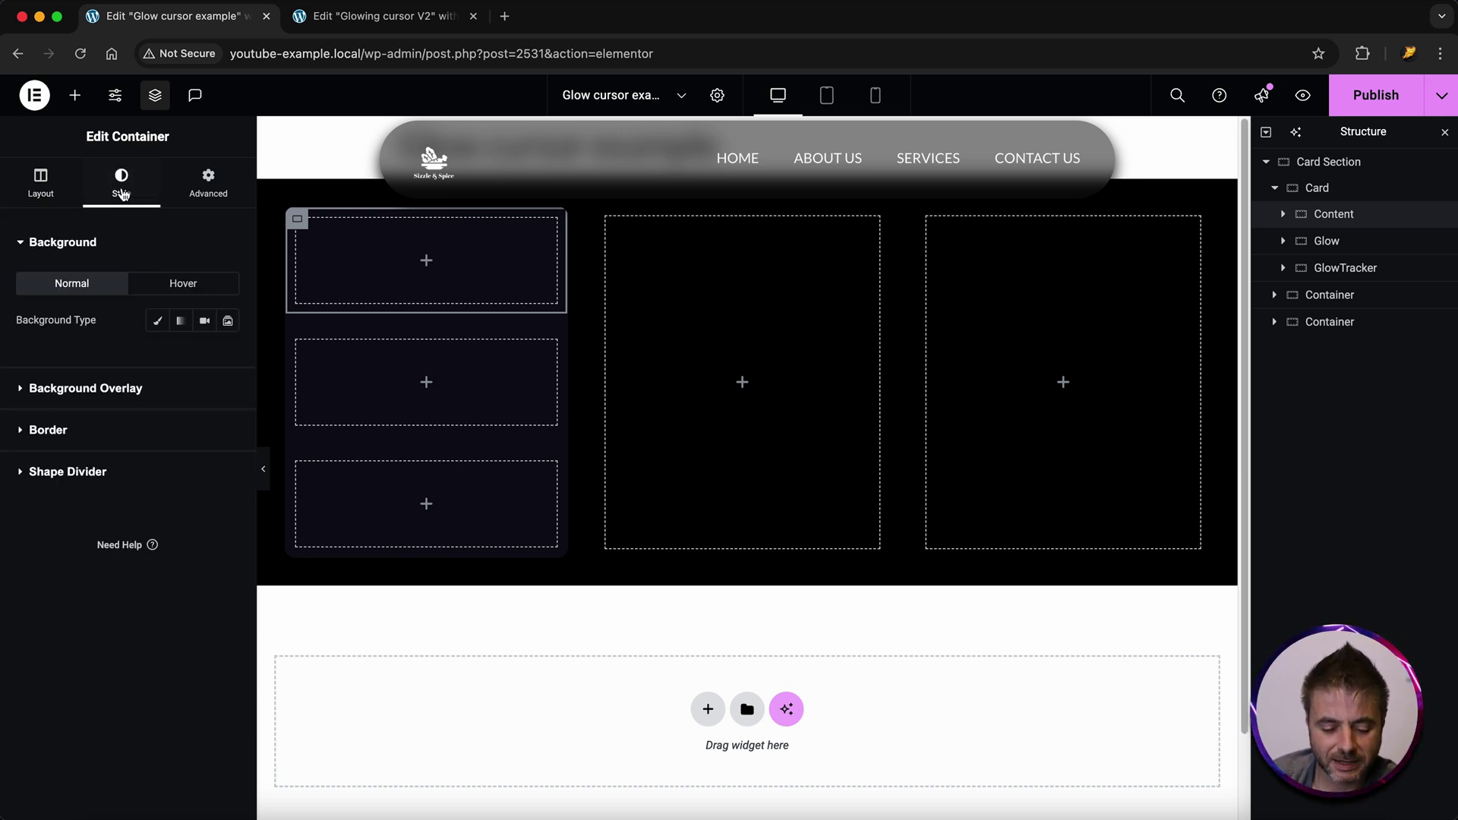
click(157, 322)
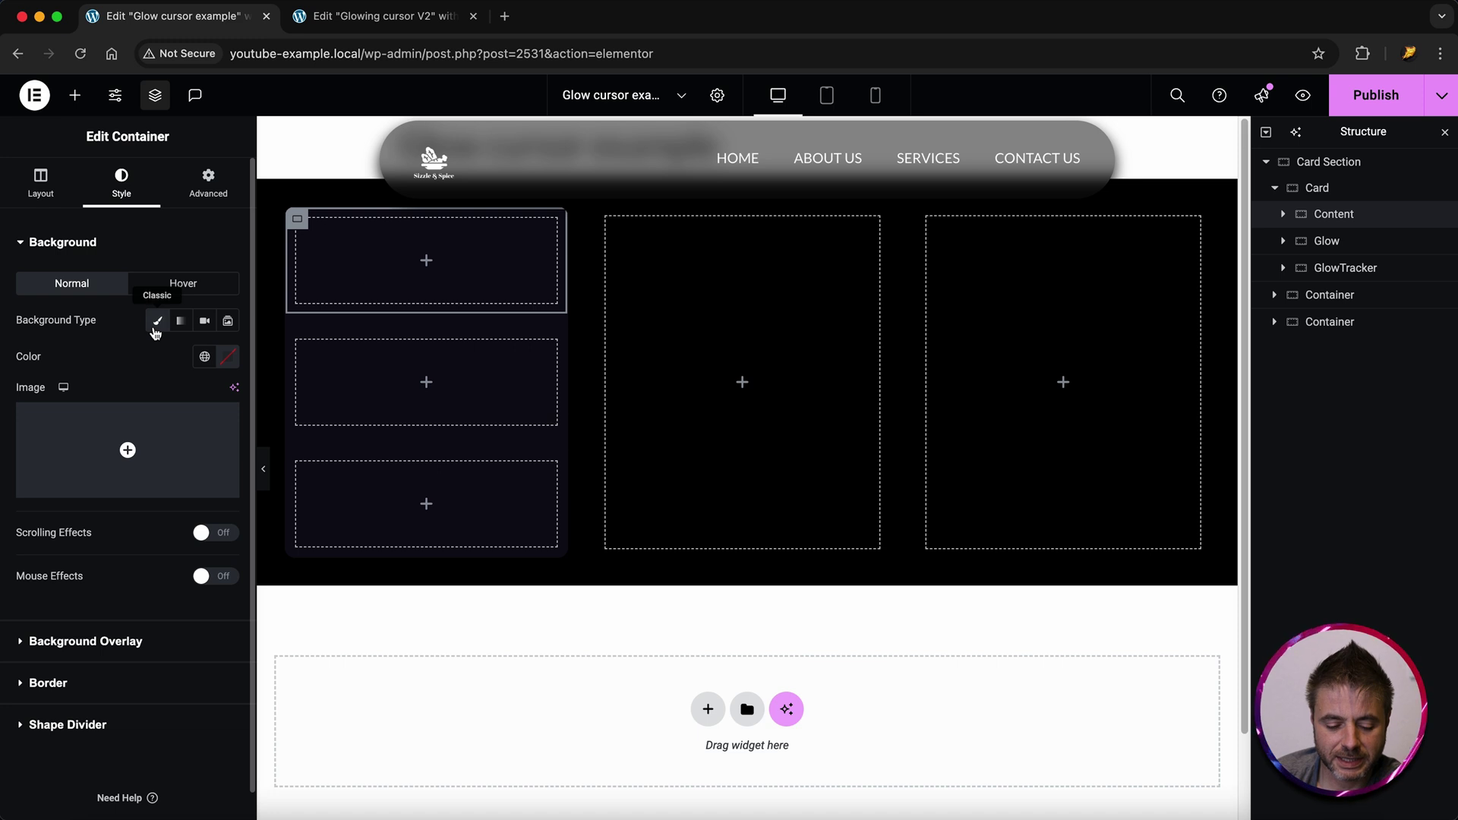
click(230, 359)
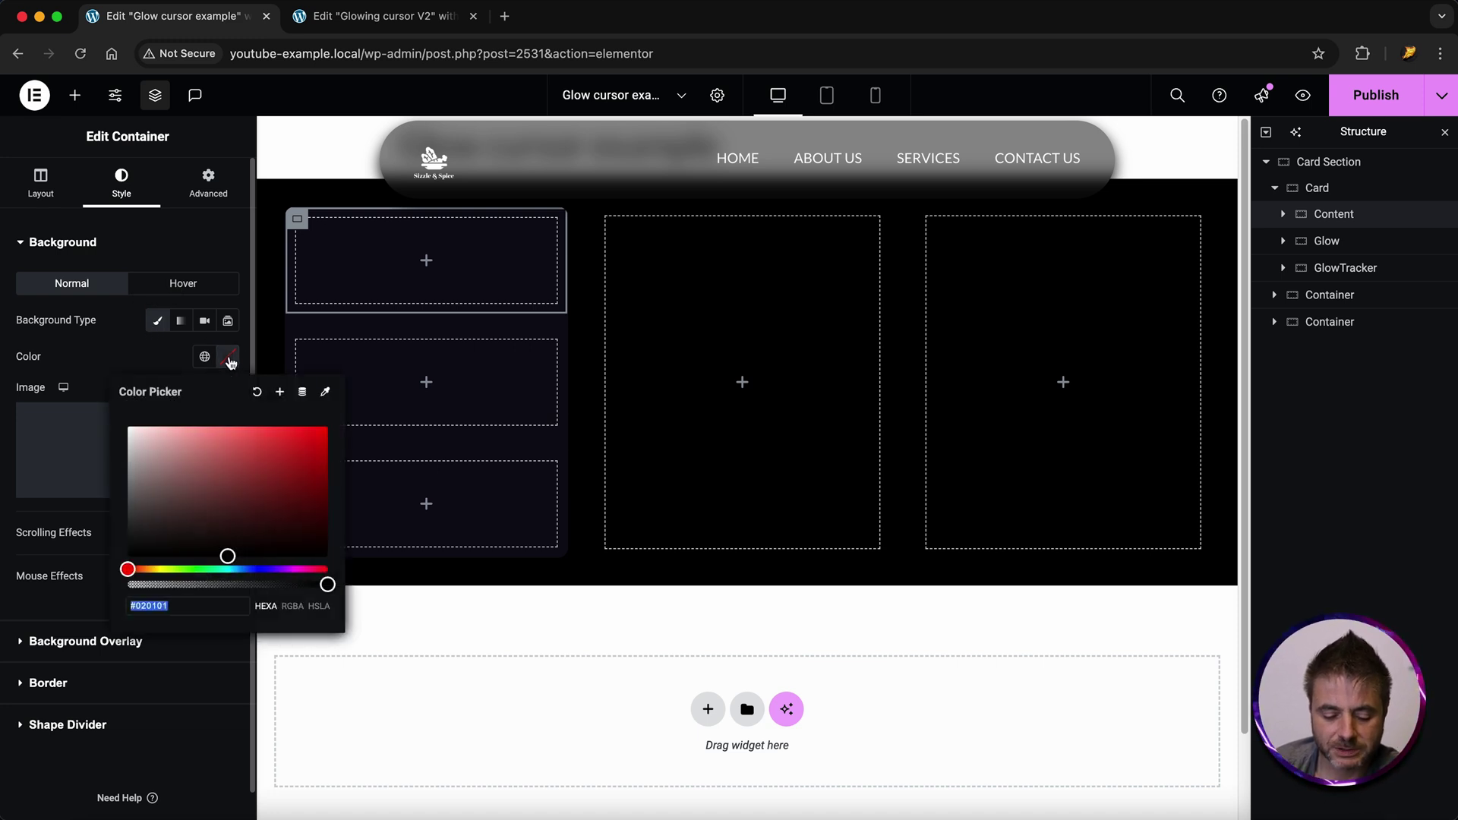
click(325, 583)
drag(324, 584, 271, 583)
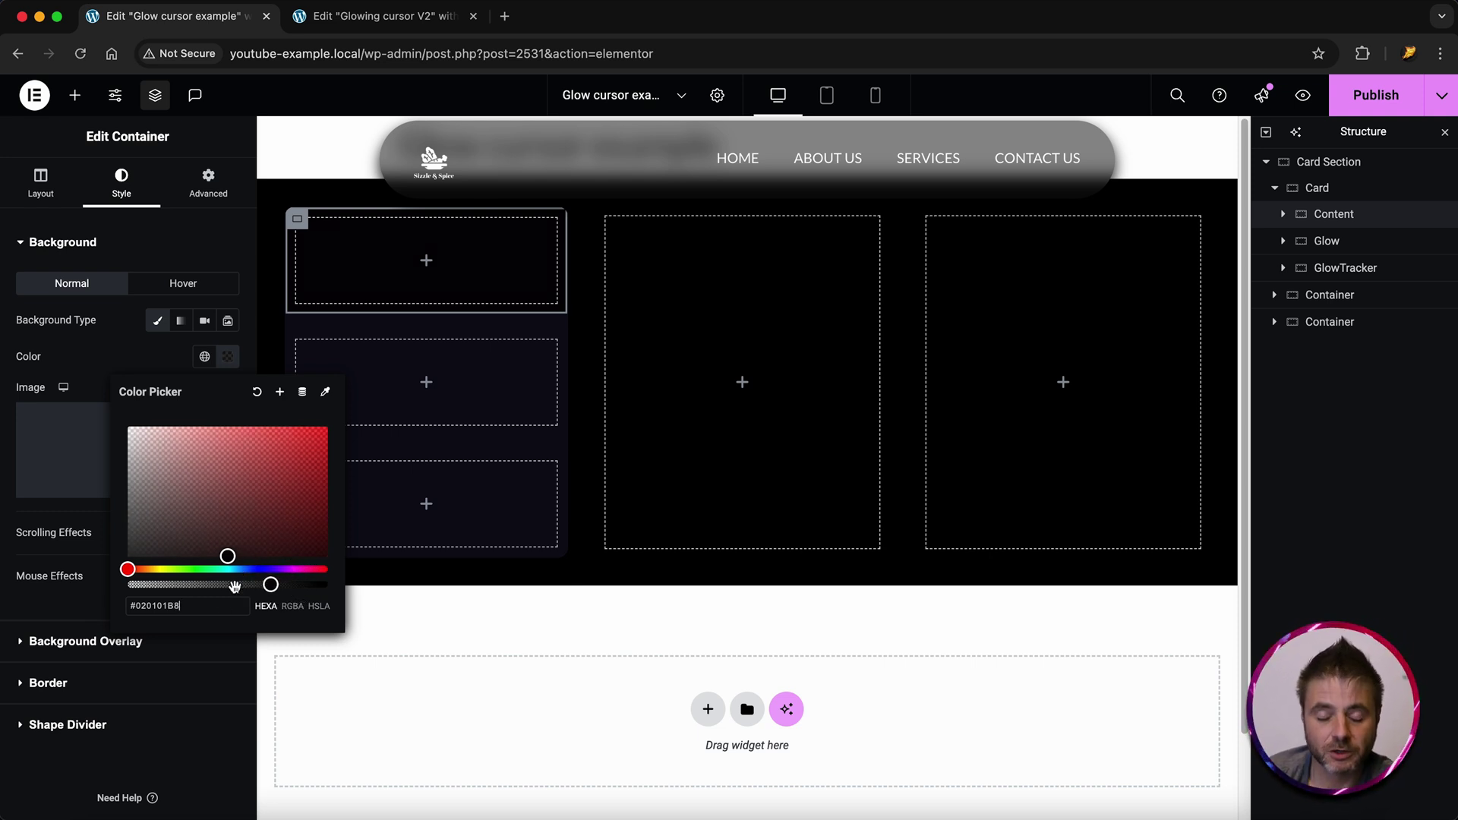
click(293, 614)
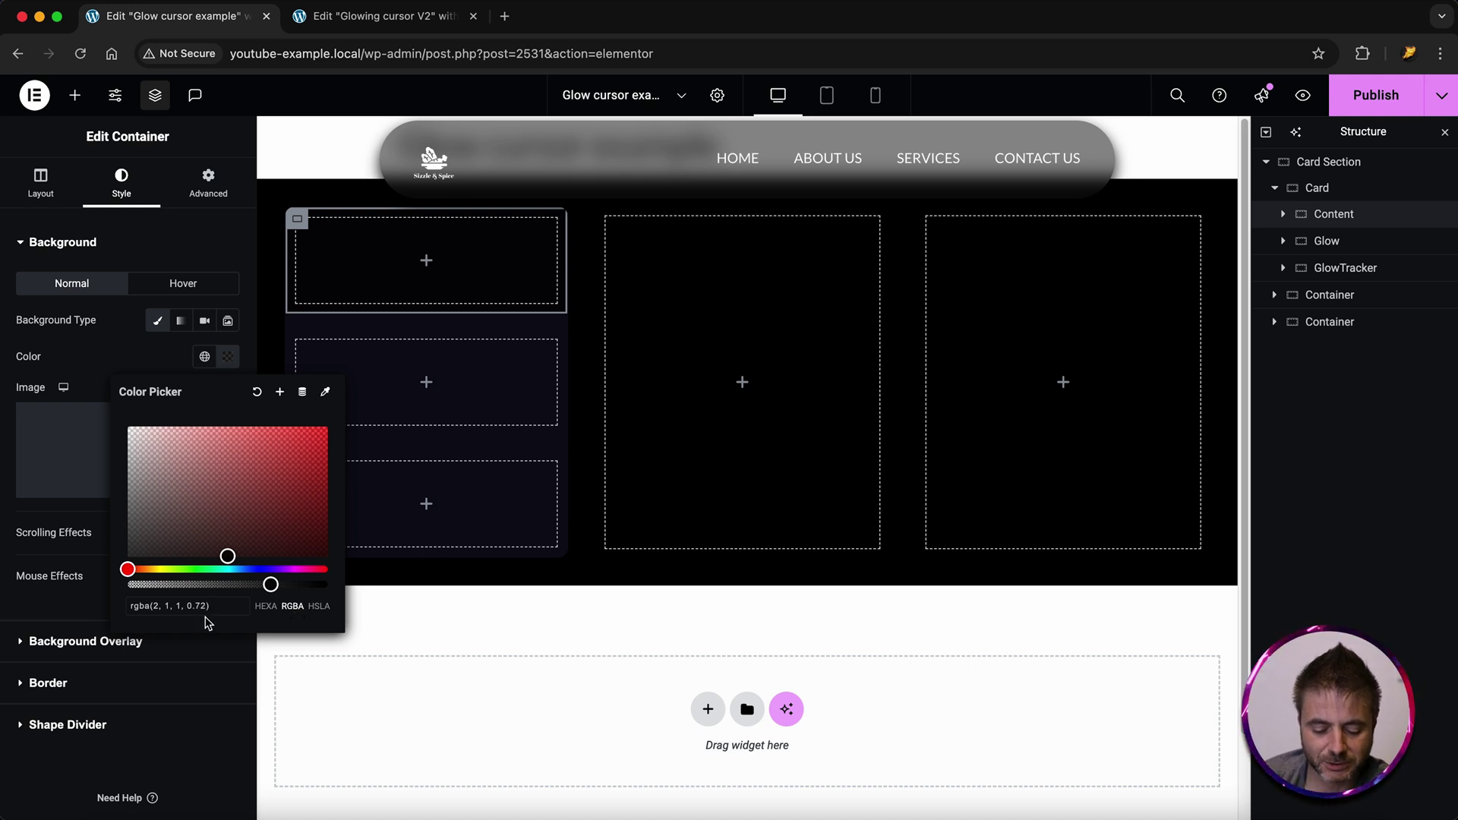
click(270, 585)
drag(270, 585, 277, 584)
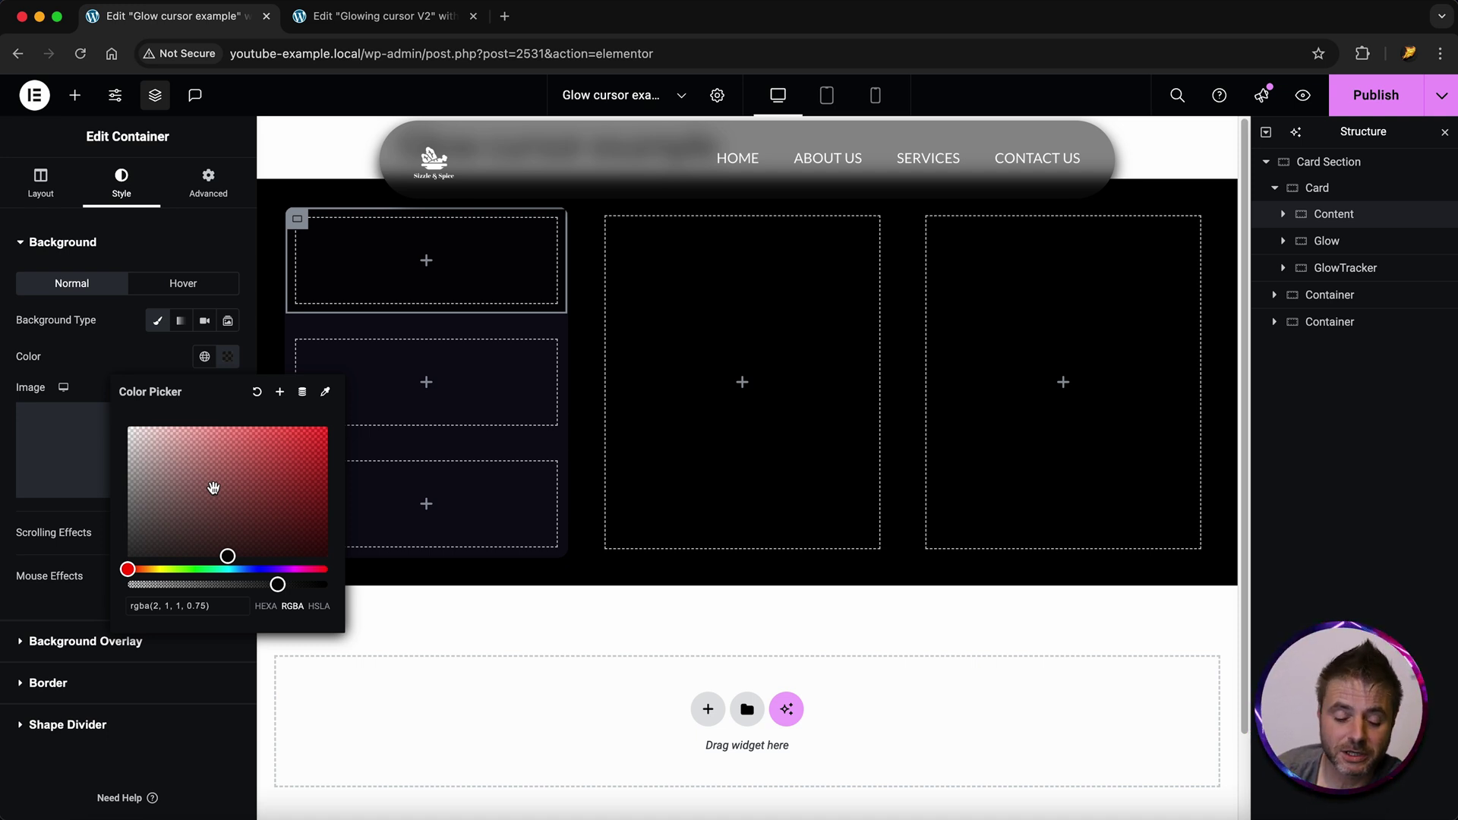
click(263, 569)
click(244, 535)
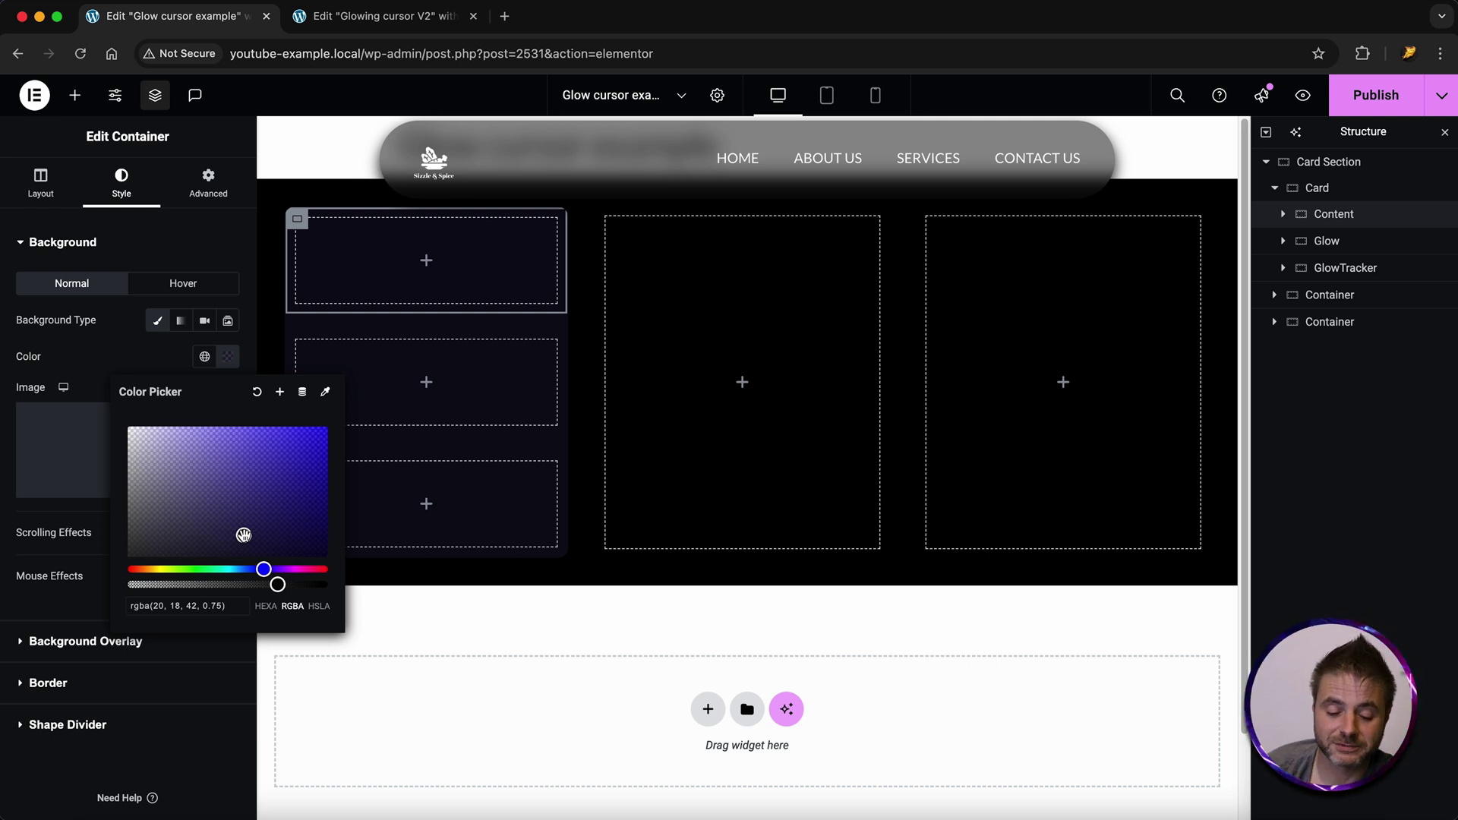
Switch to the Glowing cursor V2 page and examine the Inner container's normal and hover background colors
key(Tab)
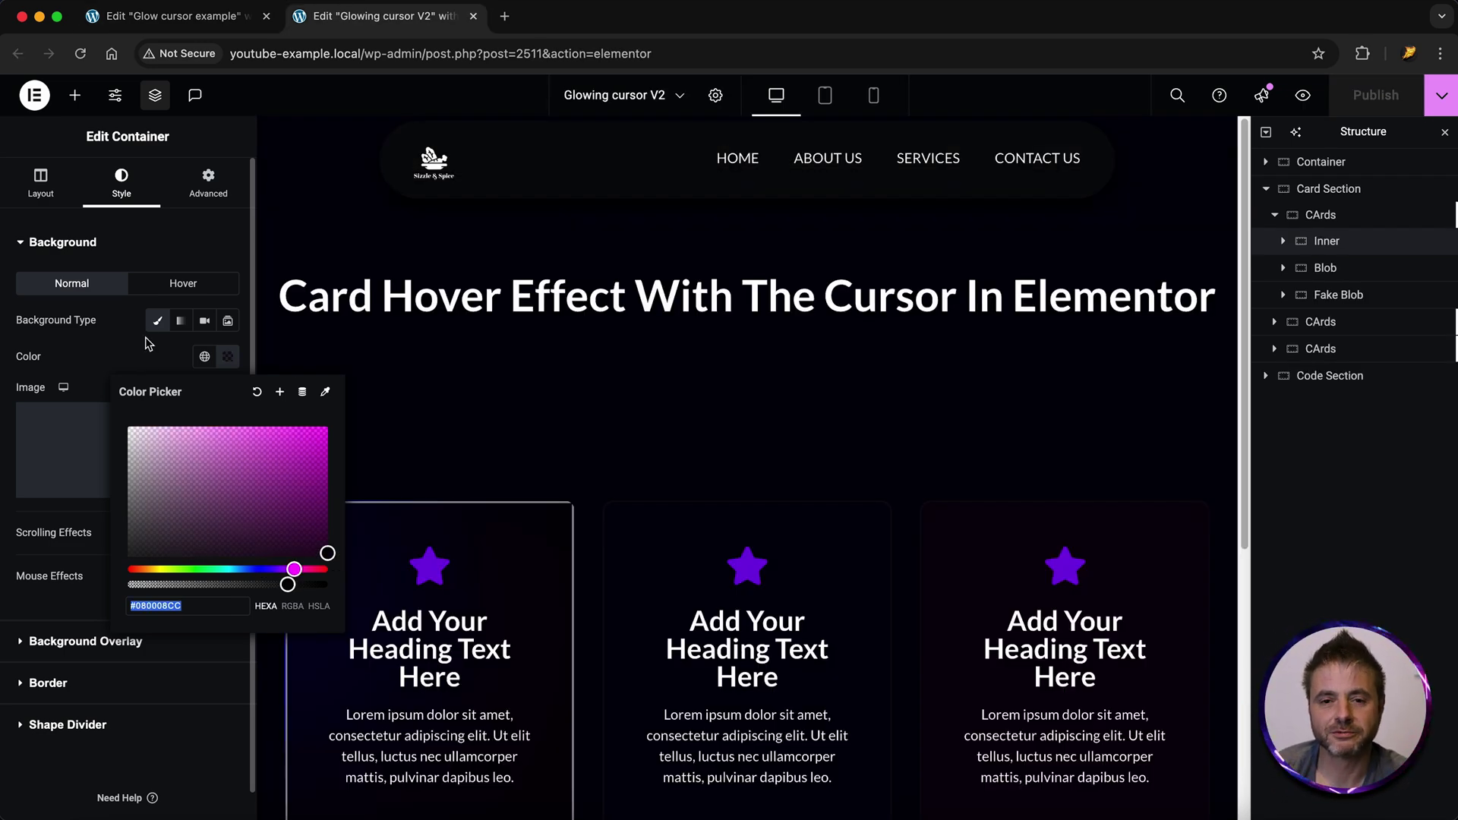
click(194, 607)
triple_click(193, 607)
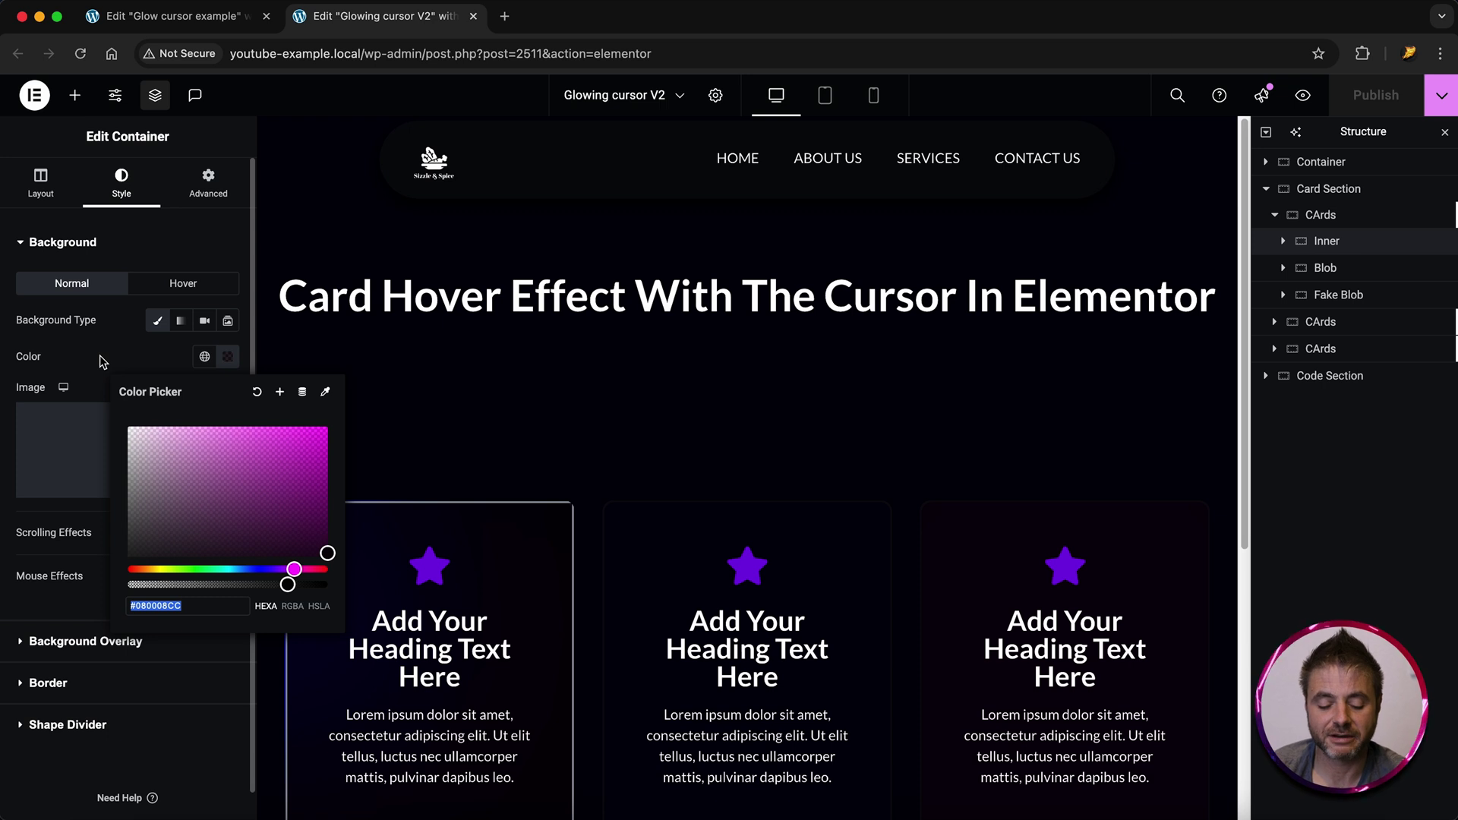
click(121, 325)
click(173, 286)
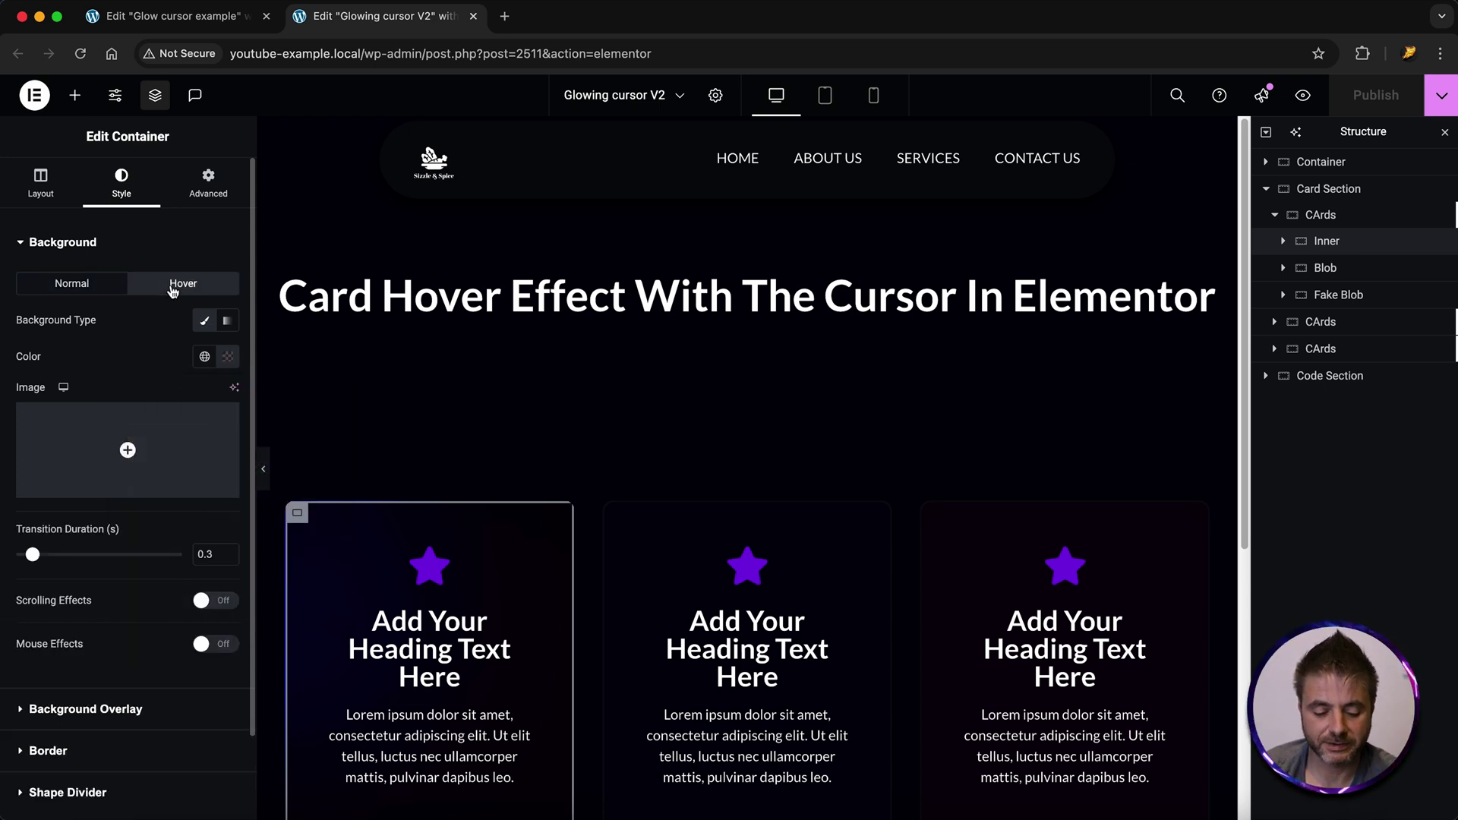
click(228, 356)
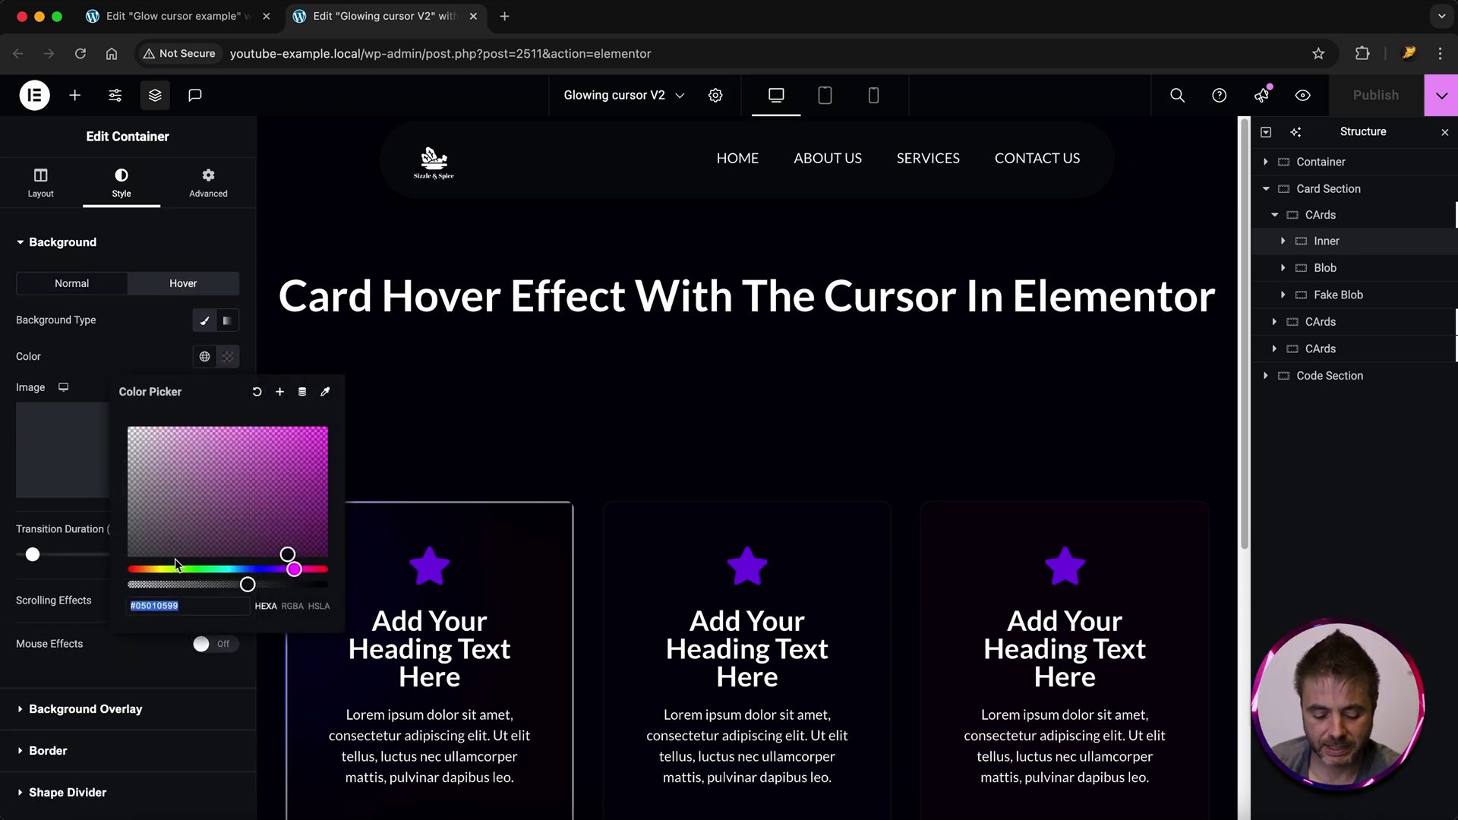
Return to the Glow cursor example page and set the Content container's padding to 3 rem on all sides
key(ctrl+shift+Tab)
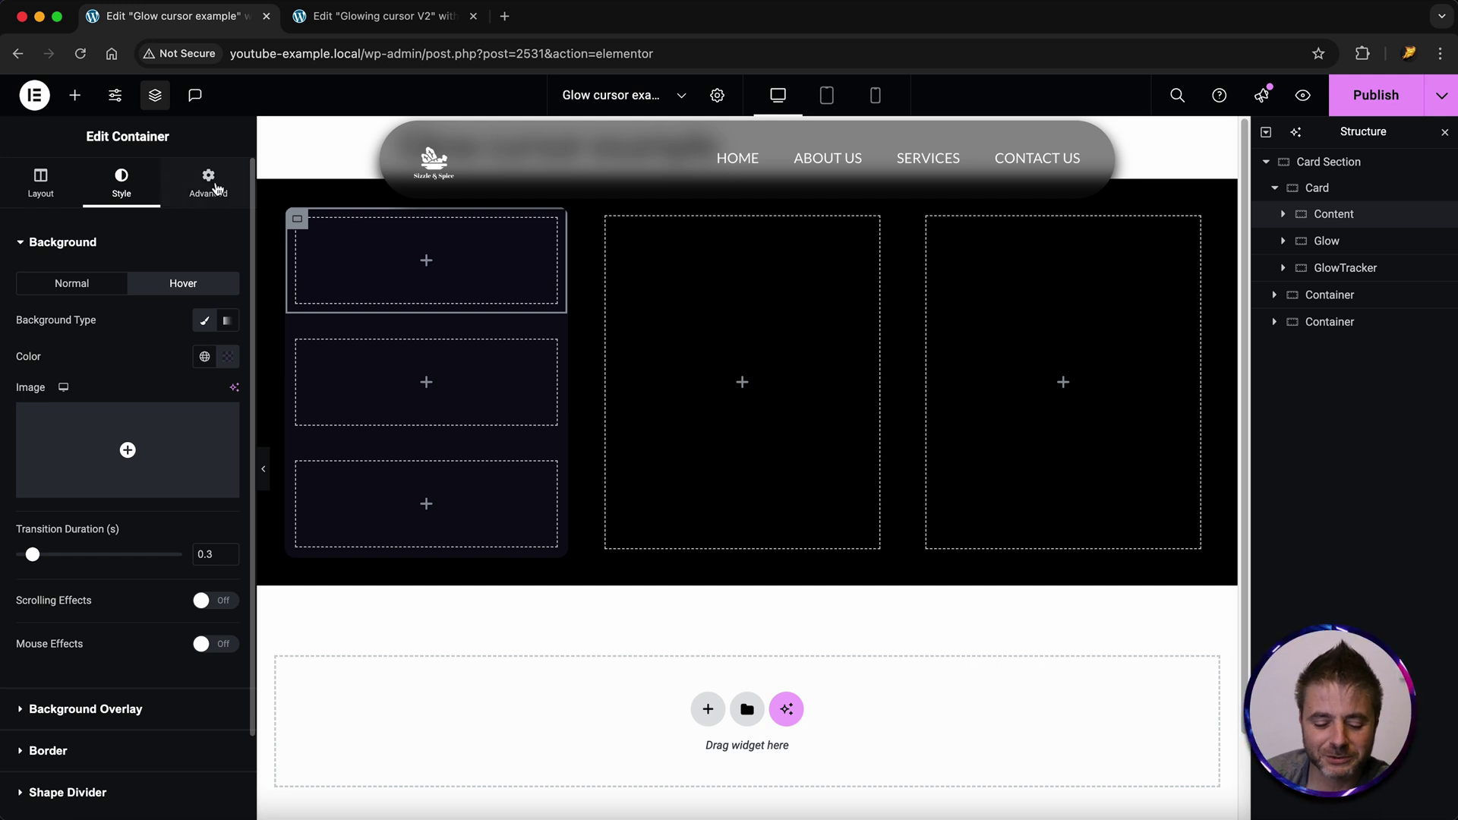
click(213, 189)
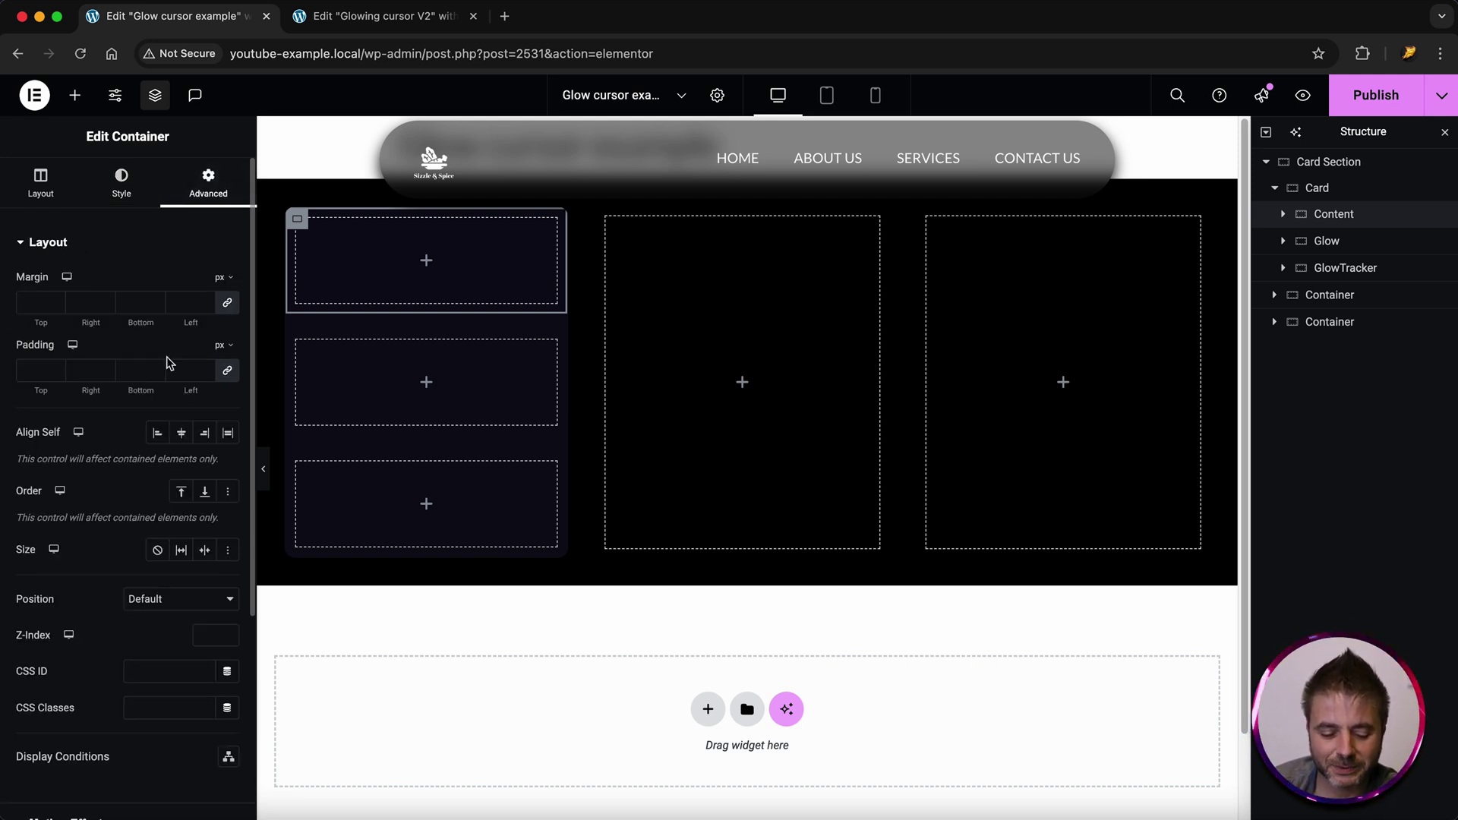
mouse_move(225, 357)
click(220, 422)
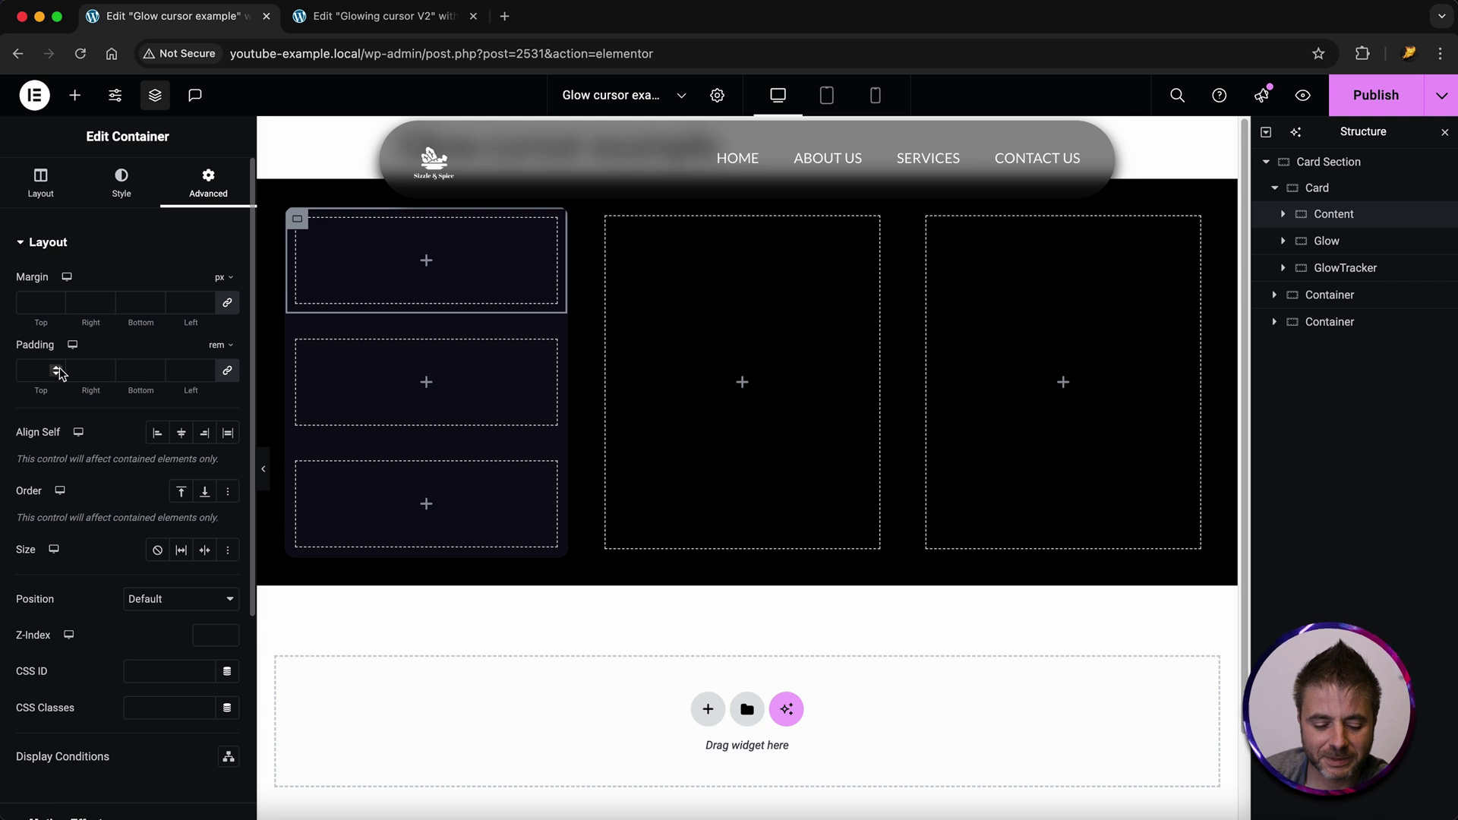
click(59, 372)
text(3)
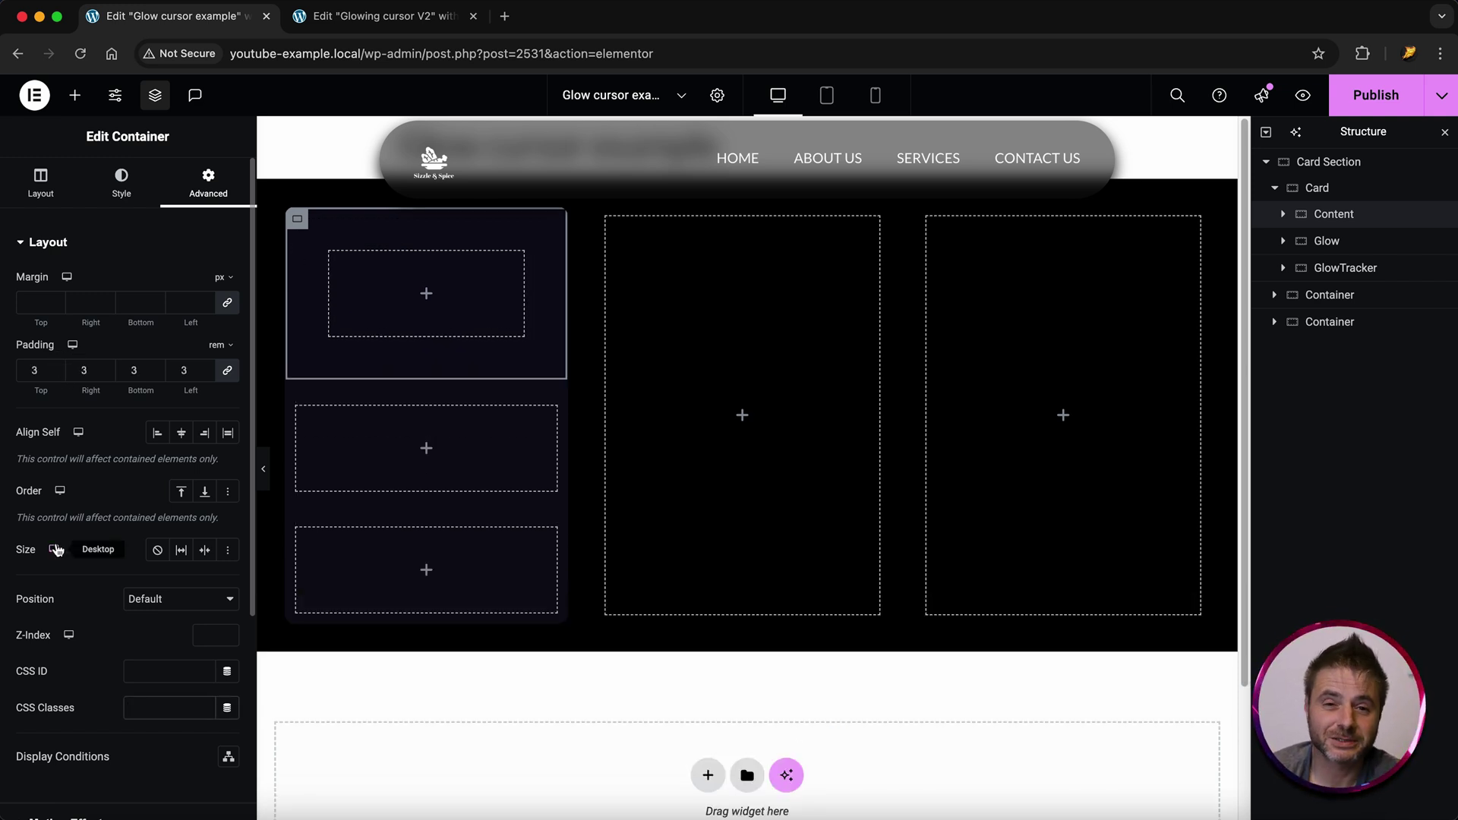
Assign the CSS class mycontent to the Content container
scroll(57, 548, down, 3)
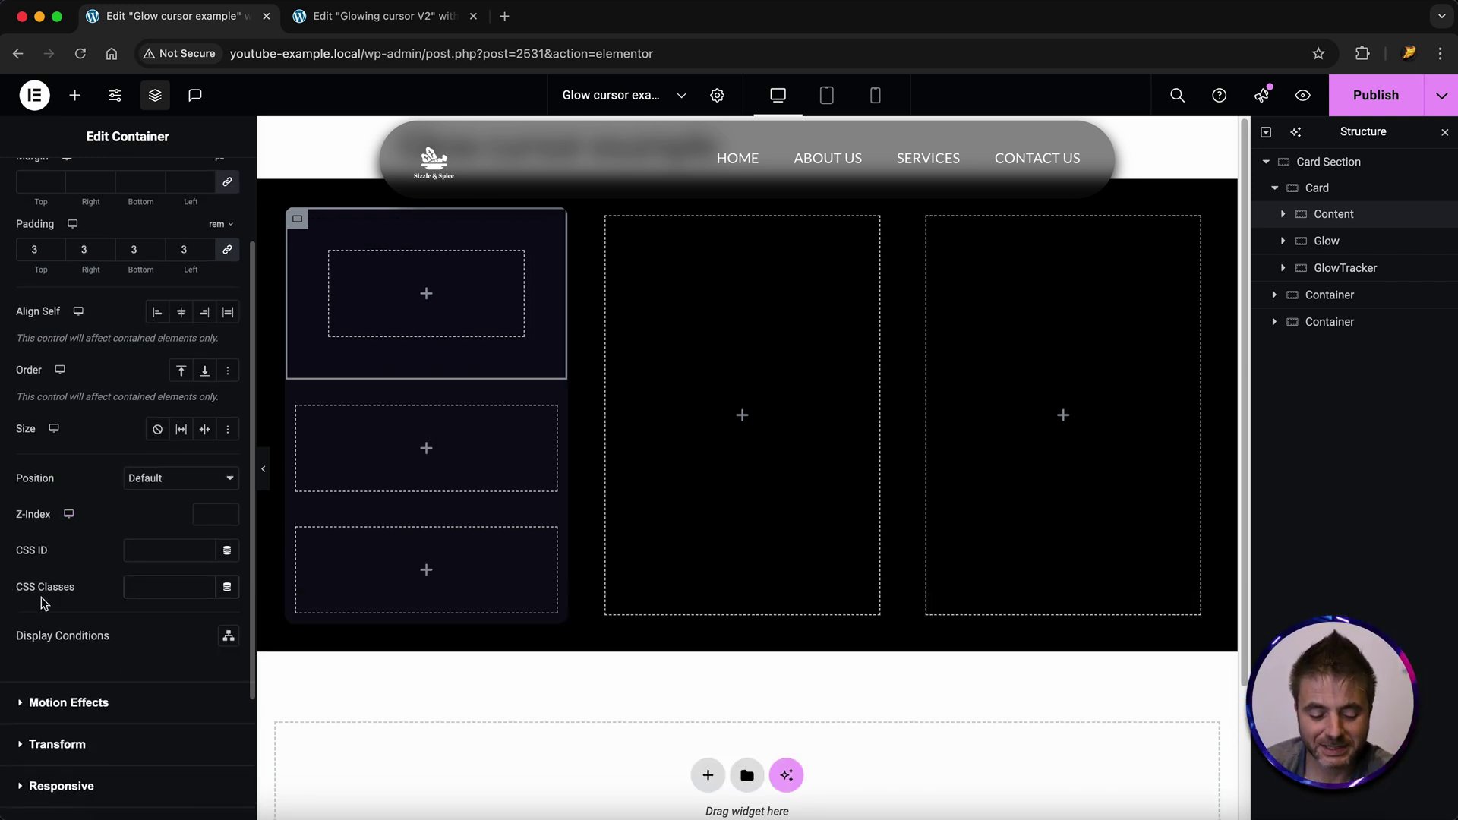
click(145, 582)
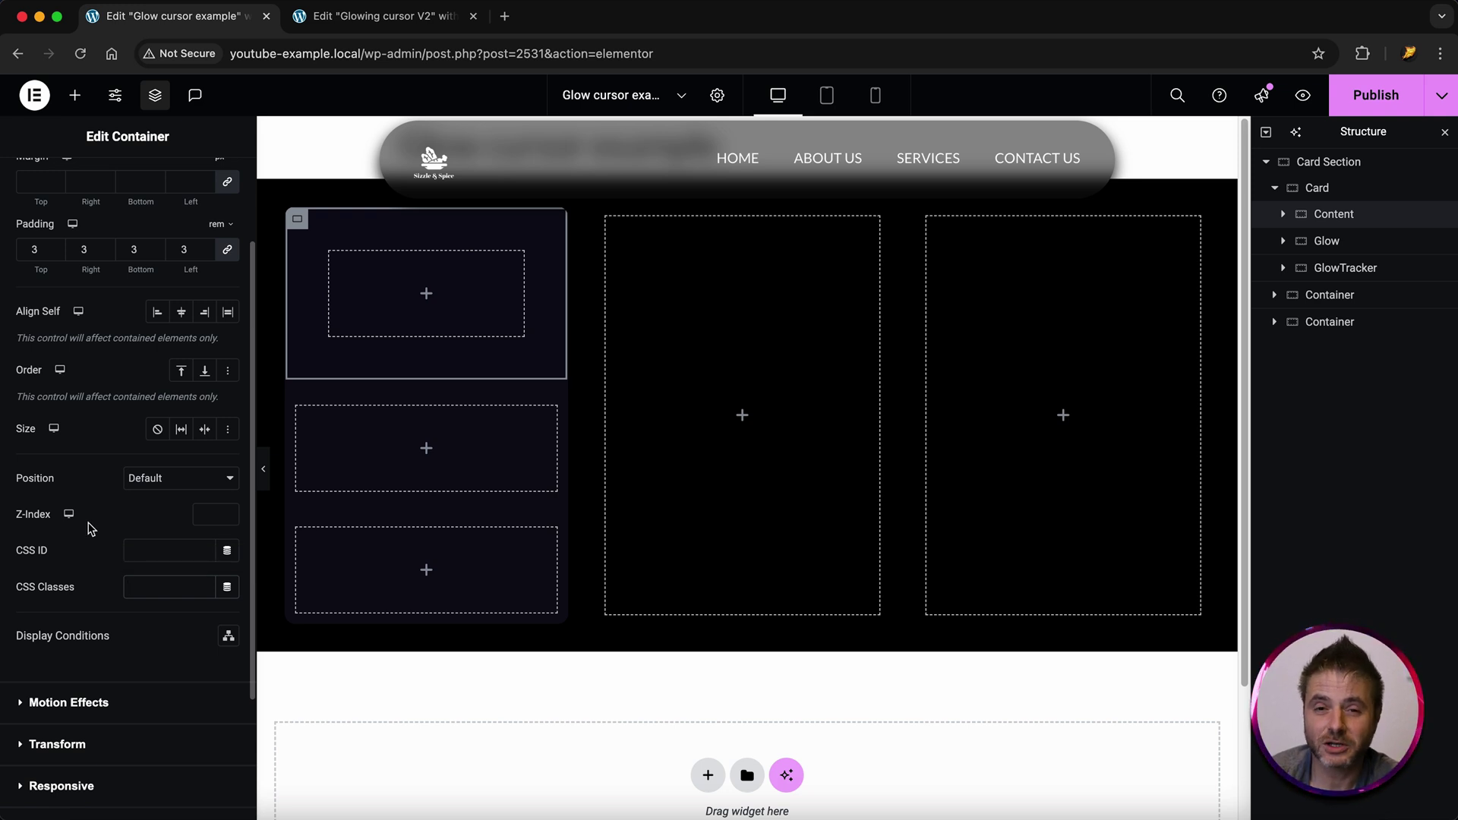
text(mycontent)
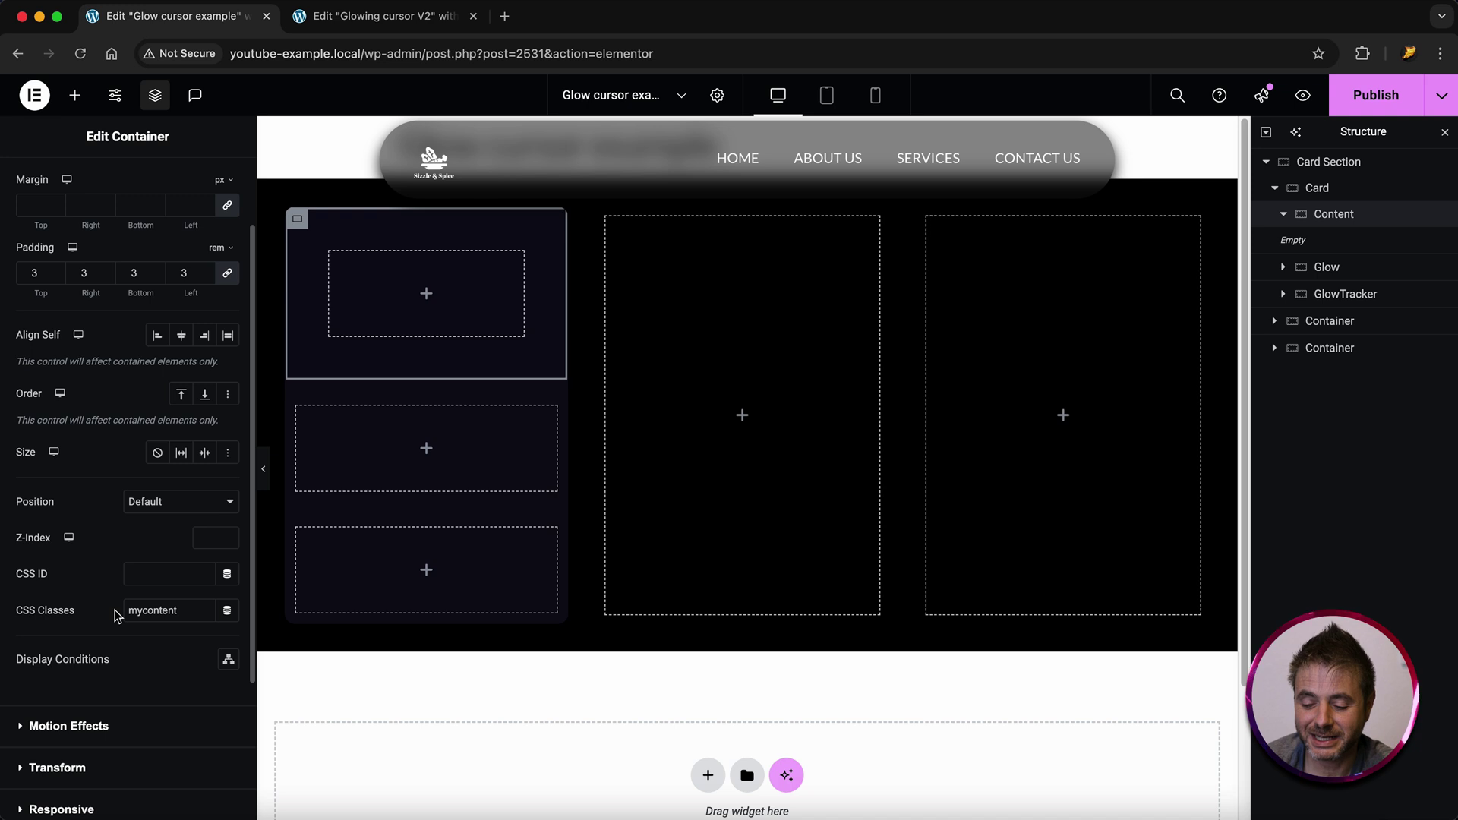
Give the Glow container a classic background in semi-transparent purple, #A700FF78
click(1344, 269)
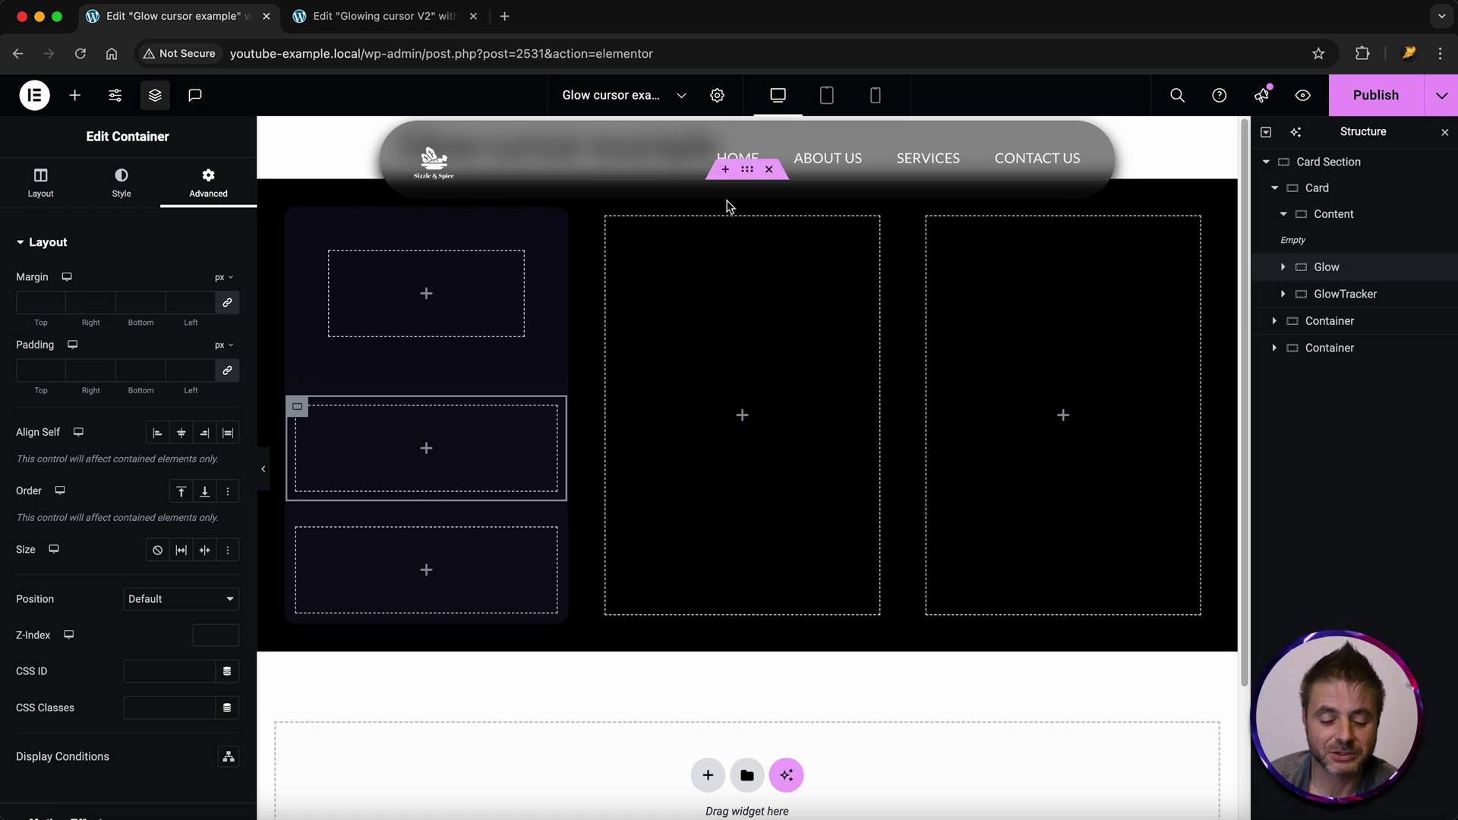
click(115, 188)
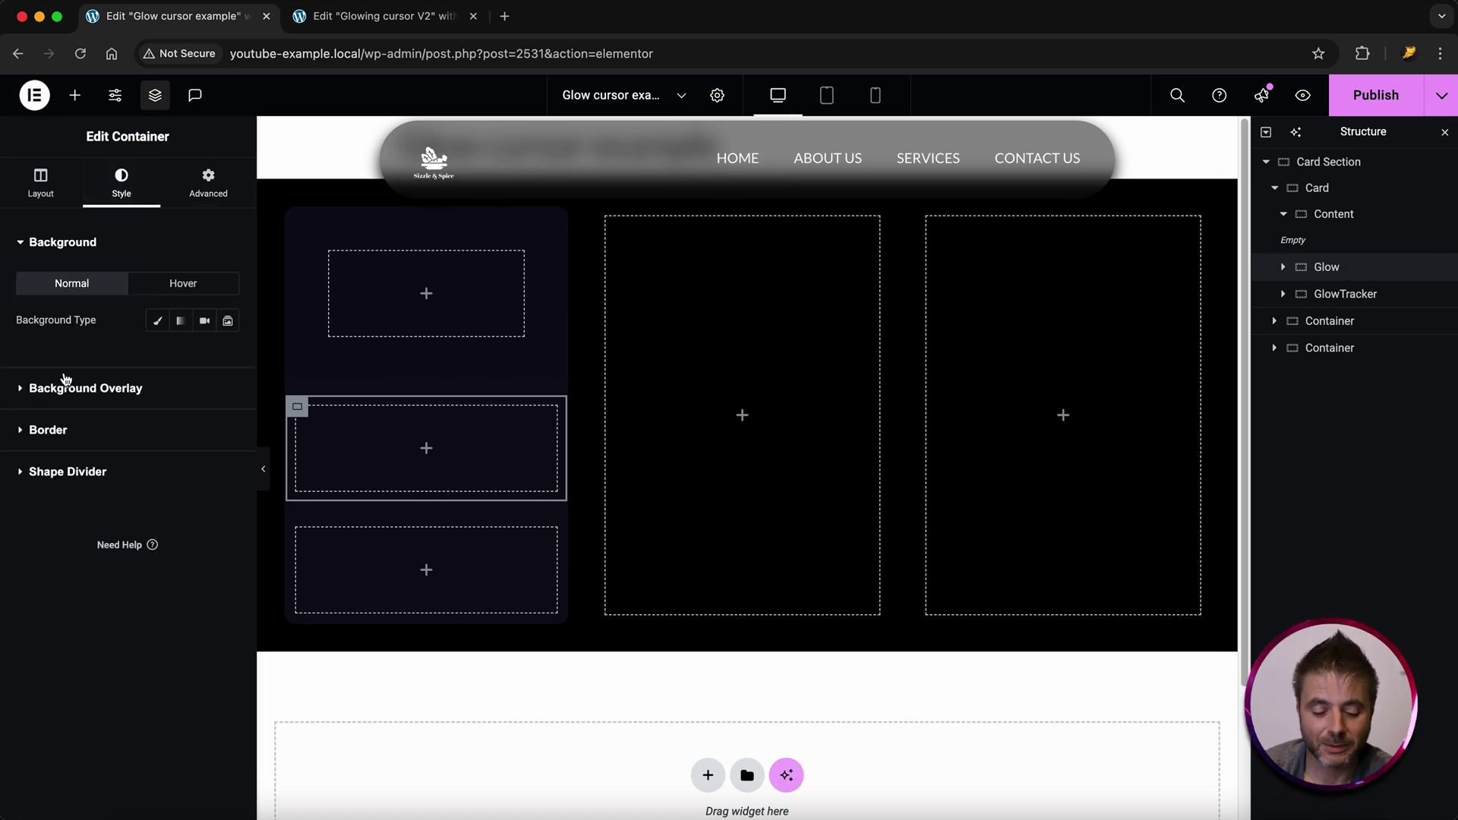
click(159, 321)
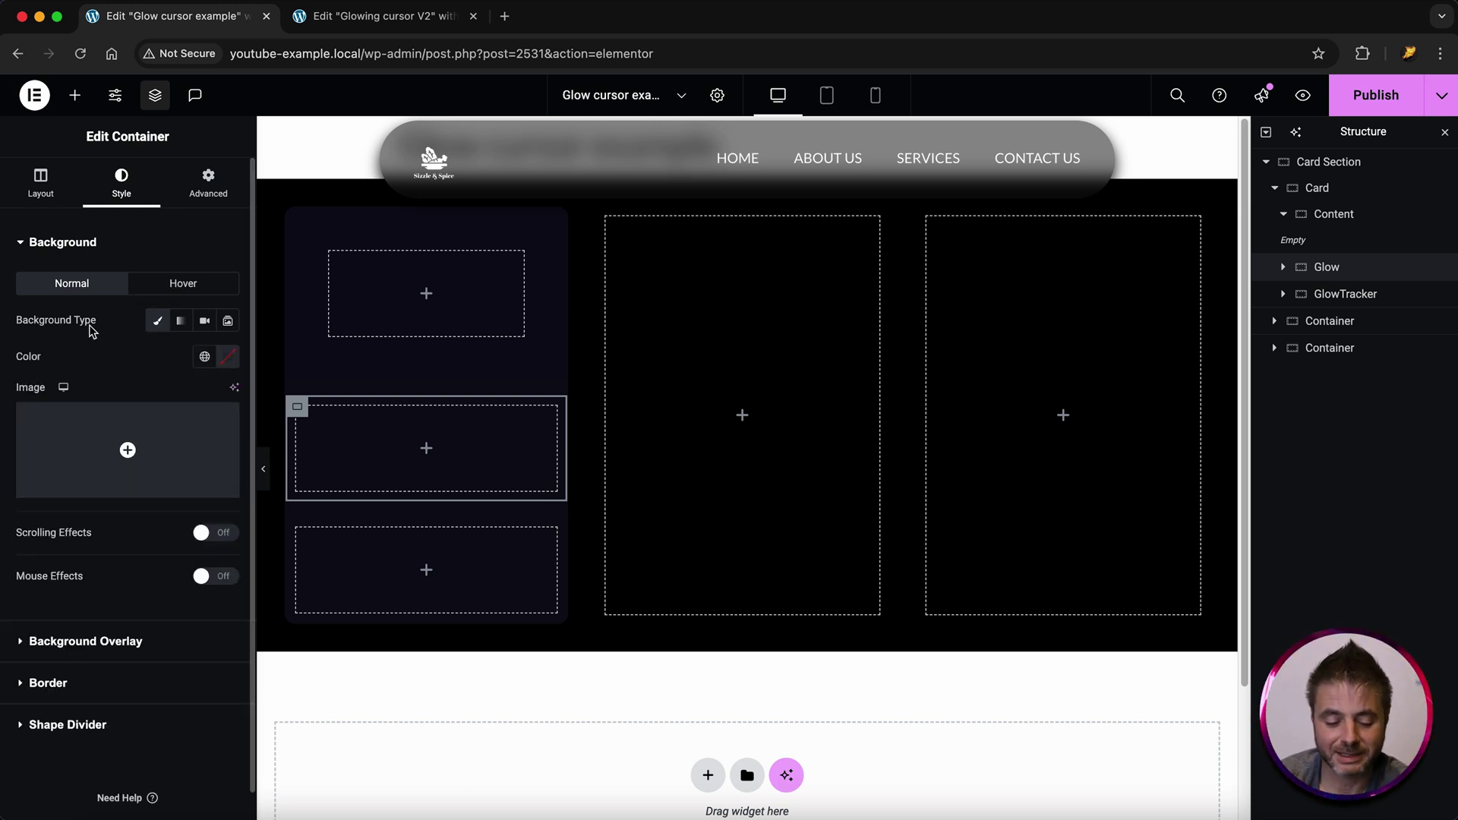
click(227, 356)
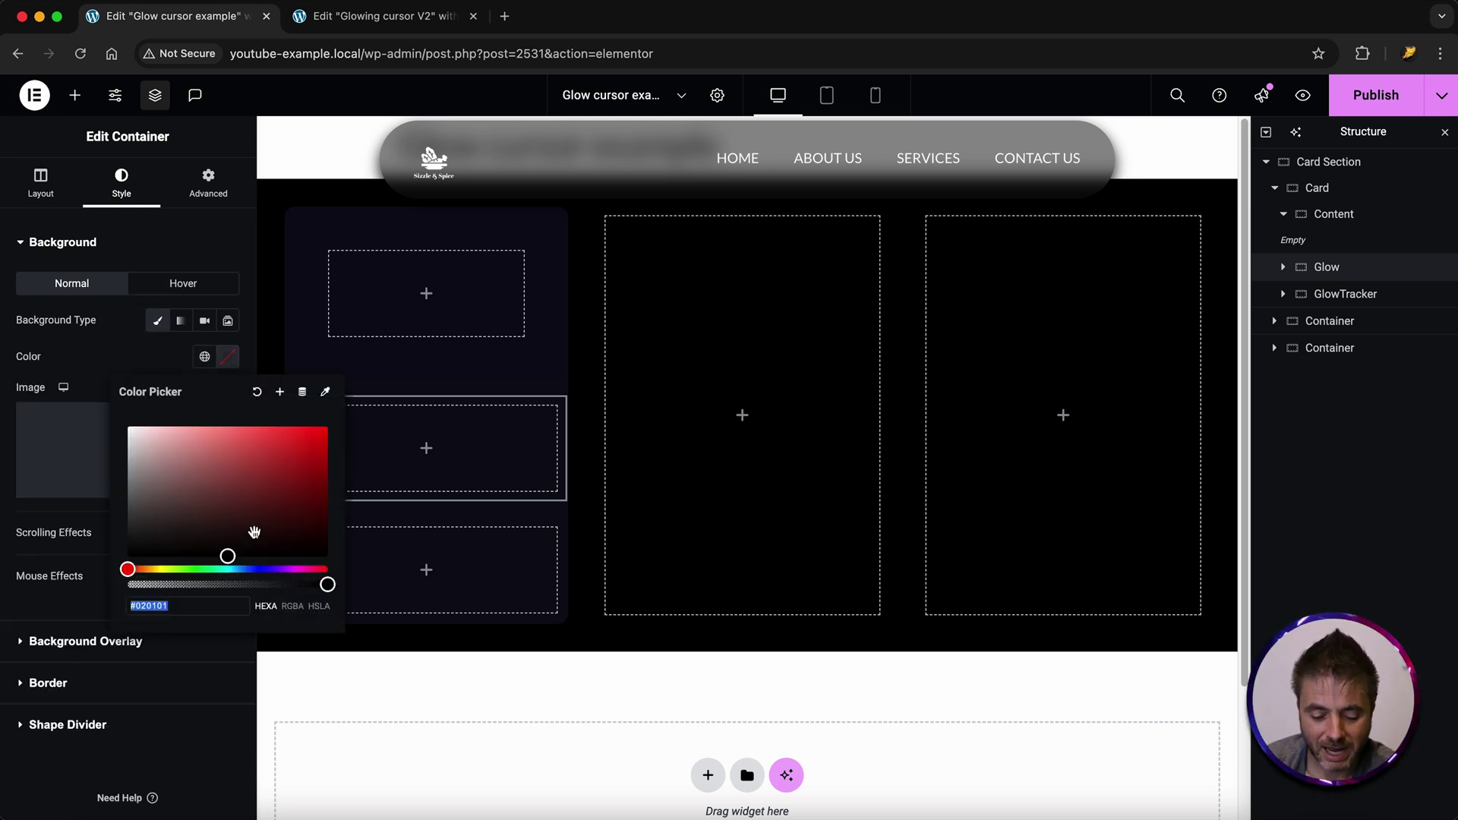
click(295, 571)
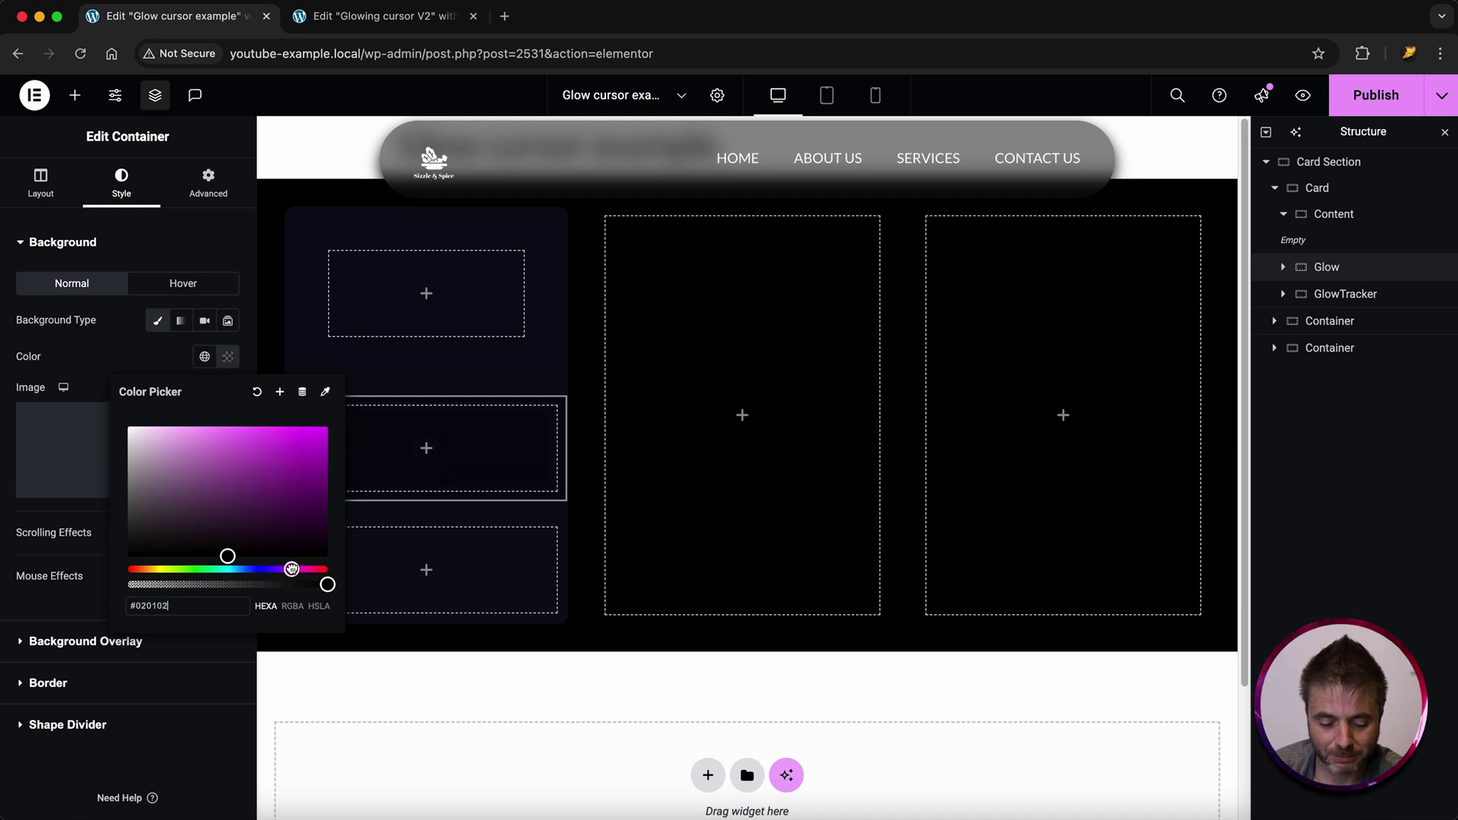
click(283, 568)
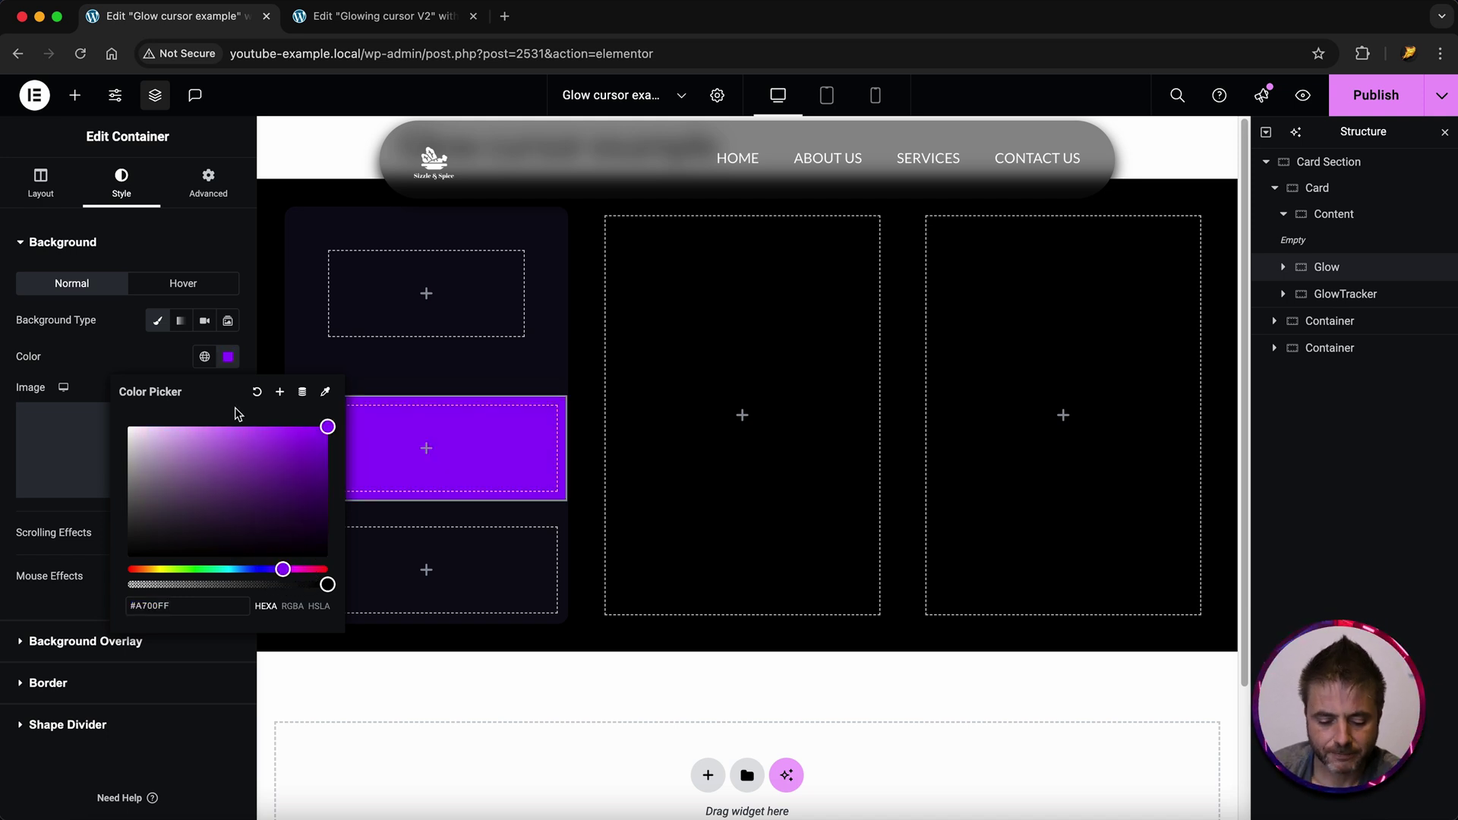
click(326, 583)
drag(327, 583, 221, 583)
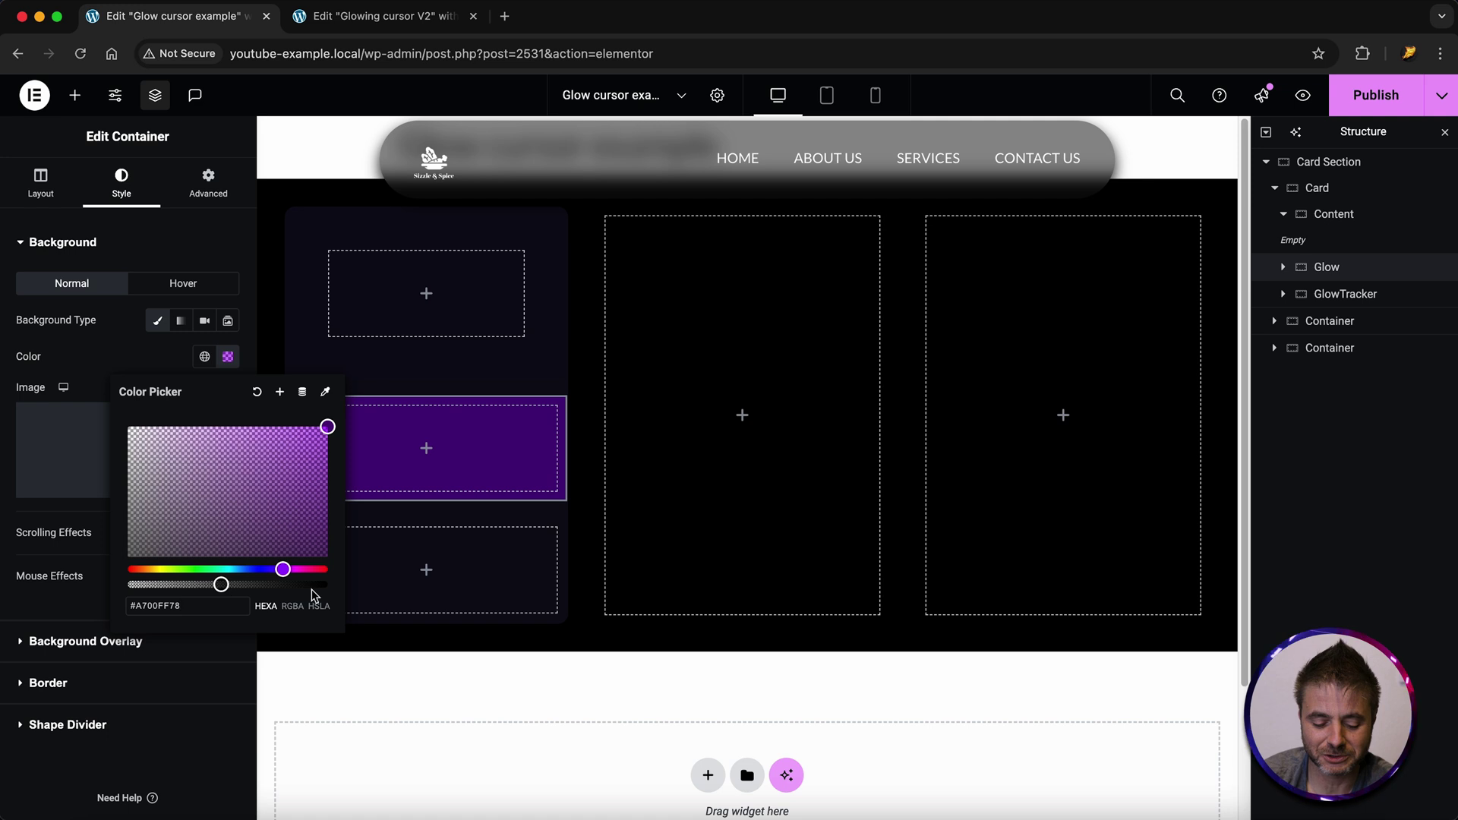
Set the Glow container's position to Absolute and clear its horizontal and vertical offset values
click(211, 196)
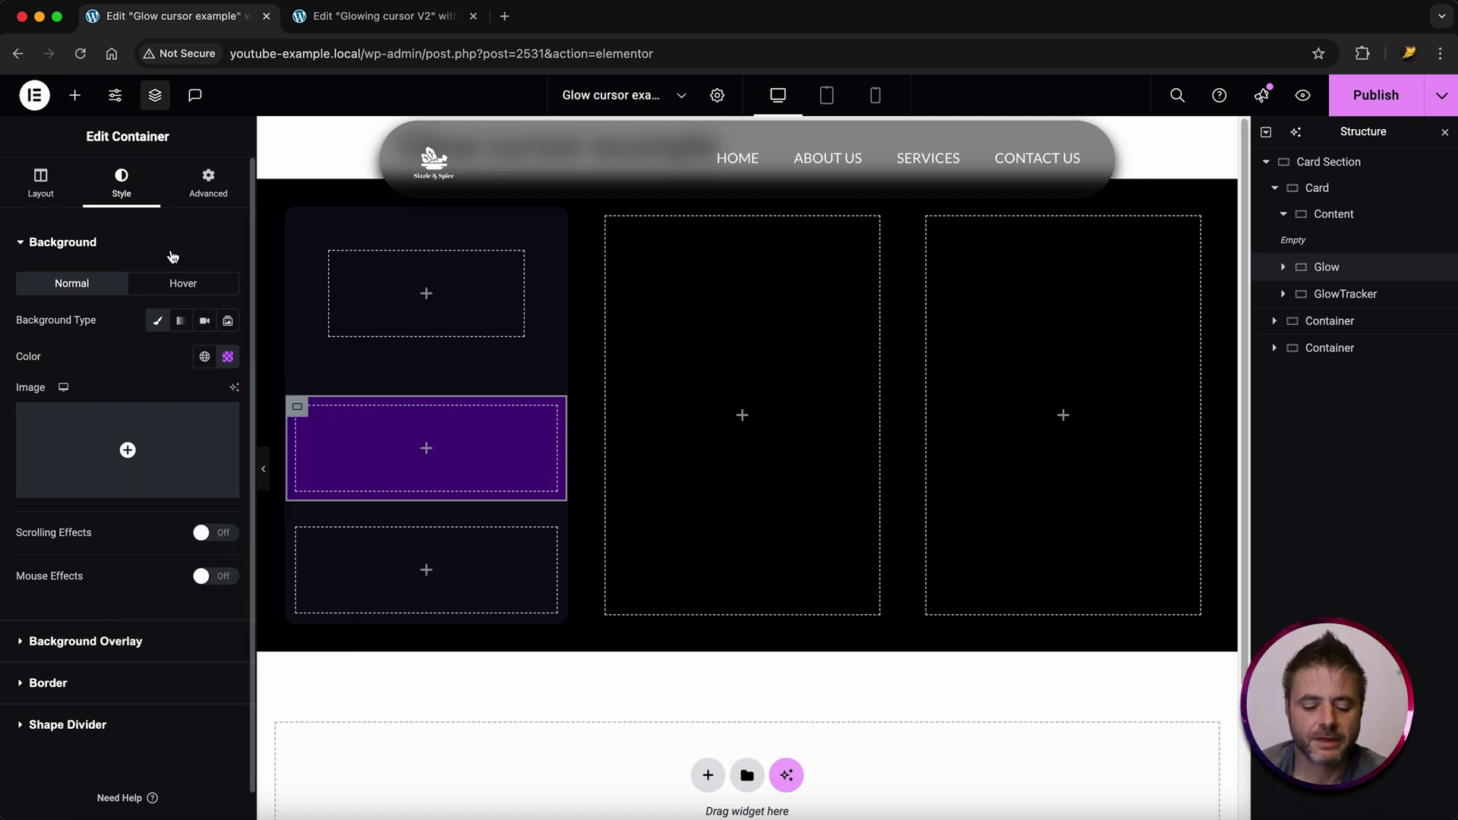
click(211, 196)
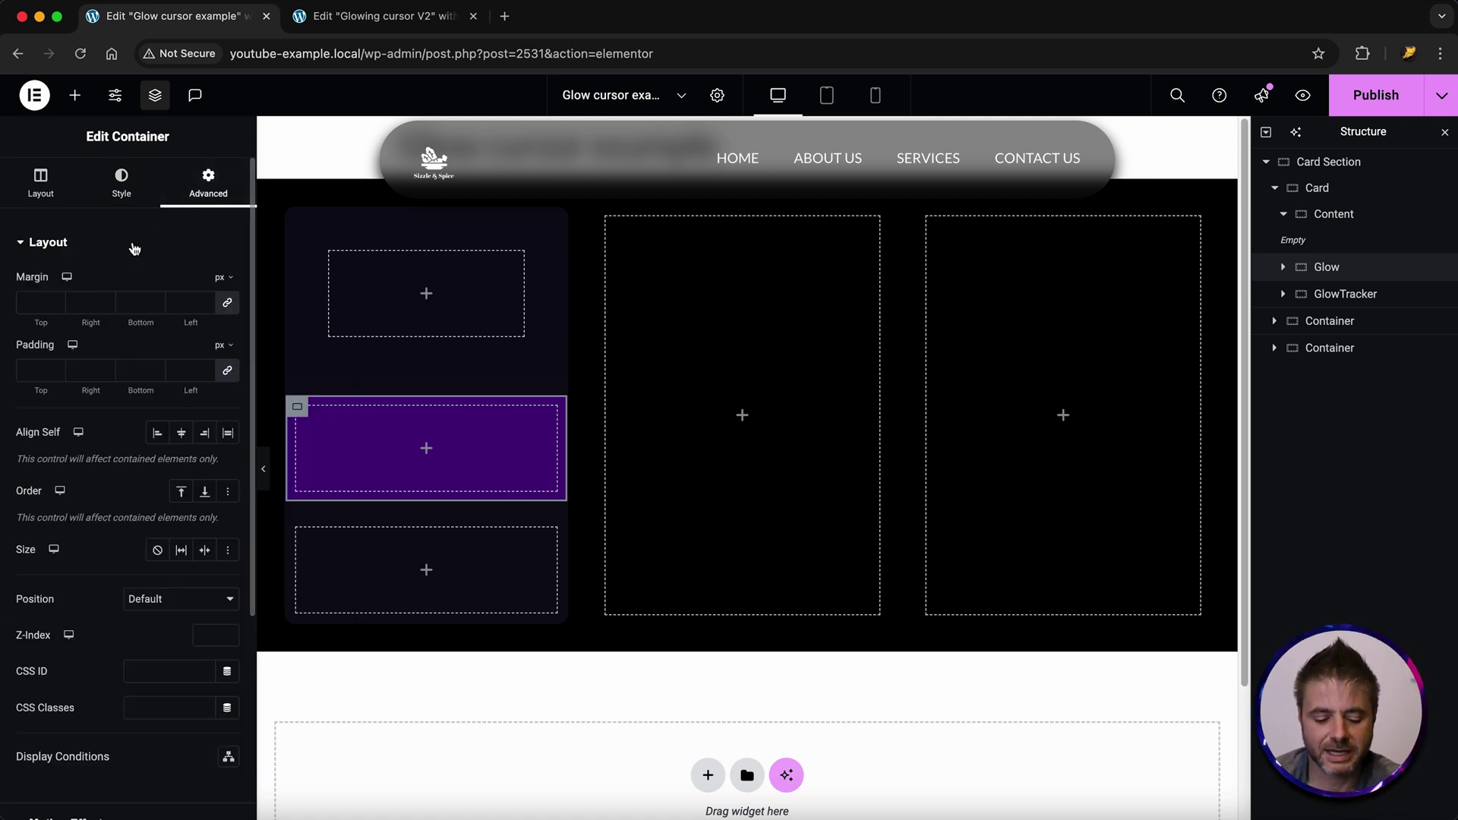
scroll(88, 297, down, 3)
click(168, 450)
click(157, 472)
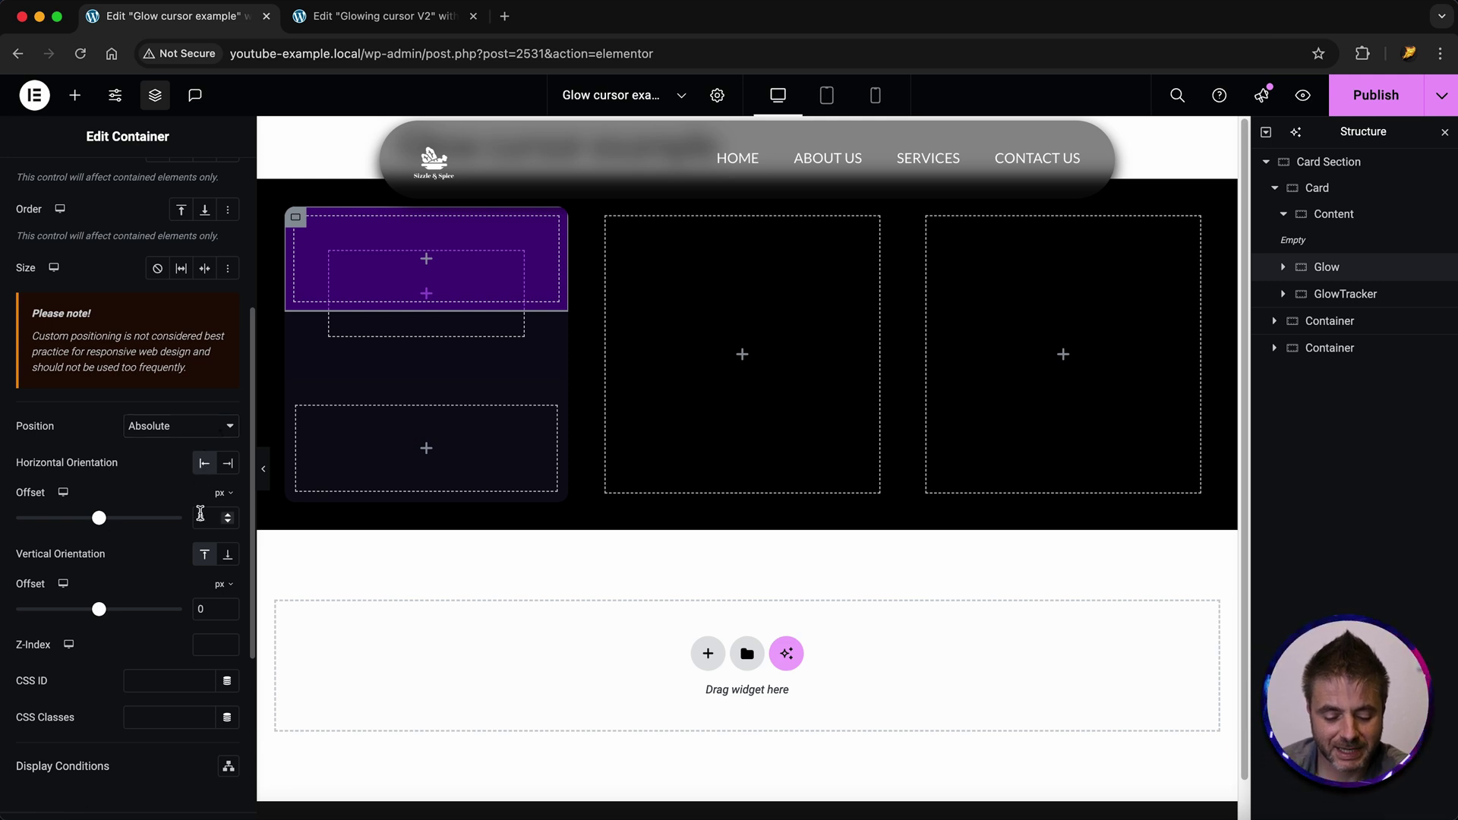
double_click(207, 518)
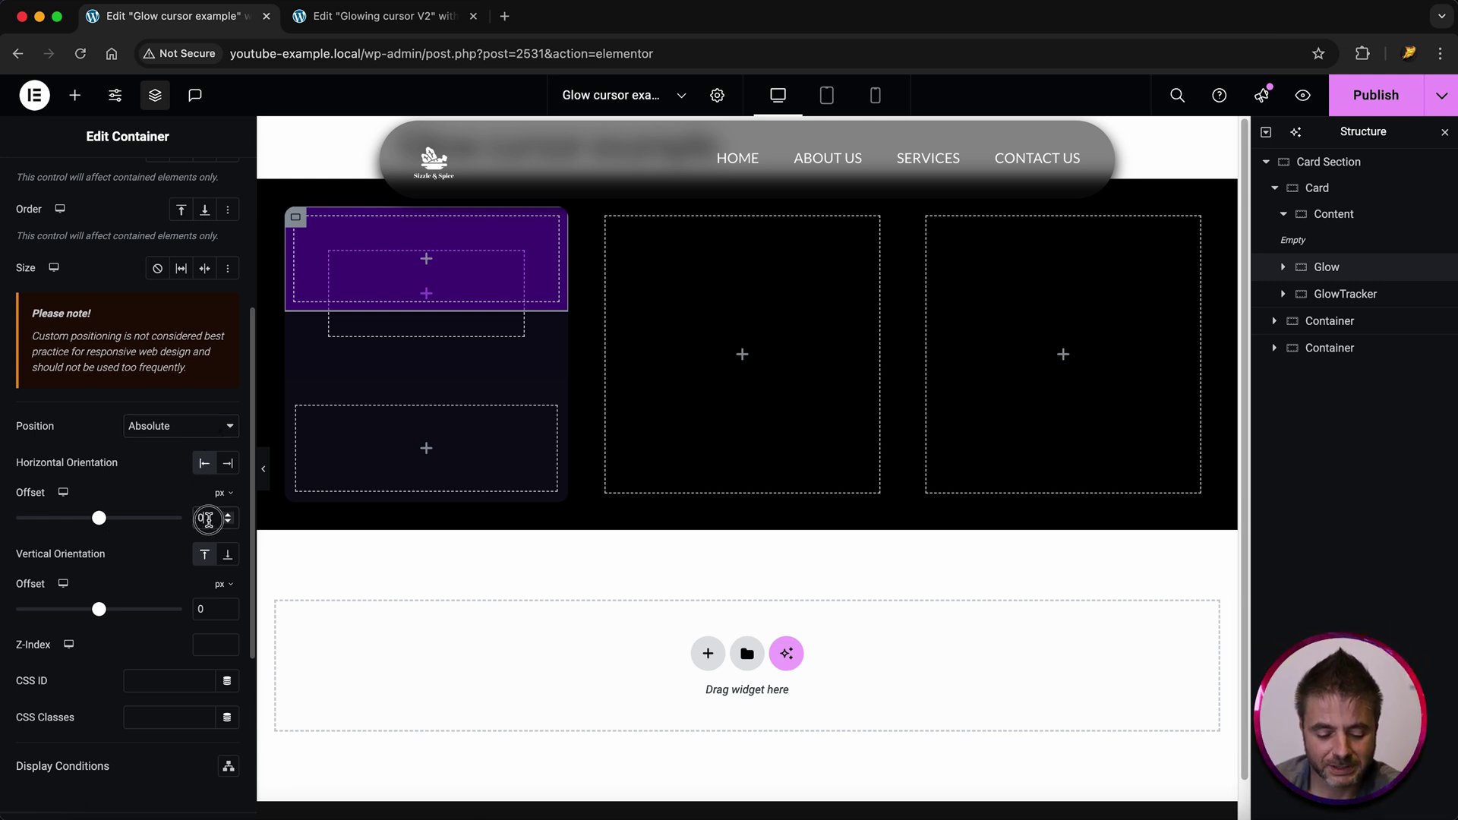
key(BackSpace)
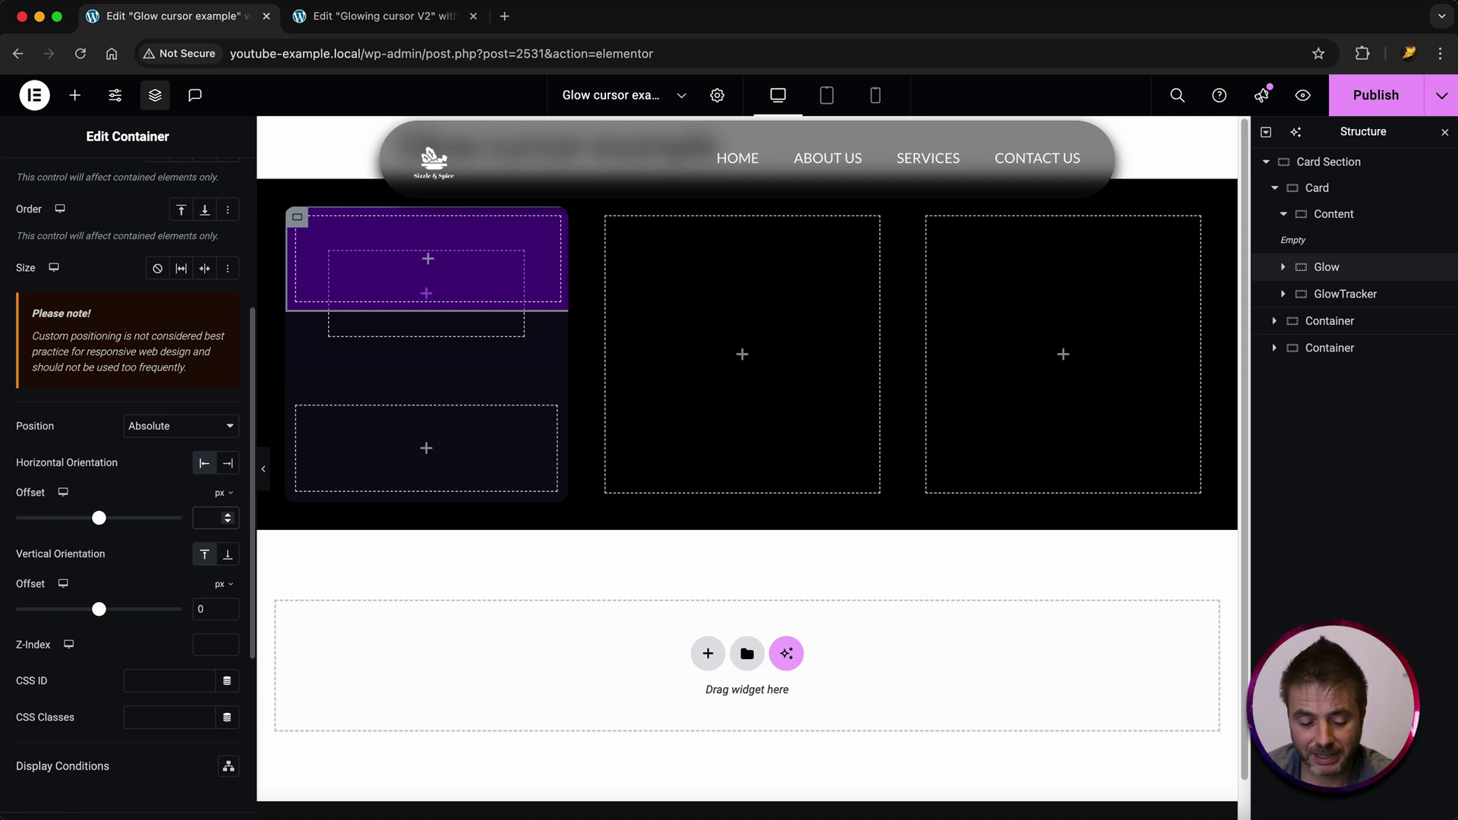
double_click(202, 609)
key(BackSpace)
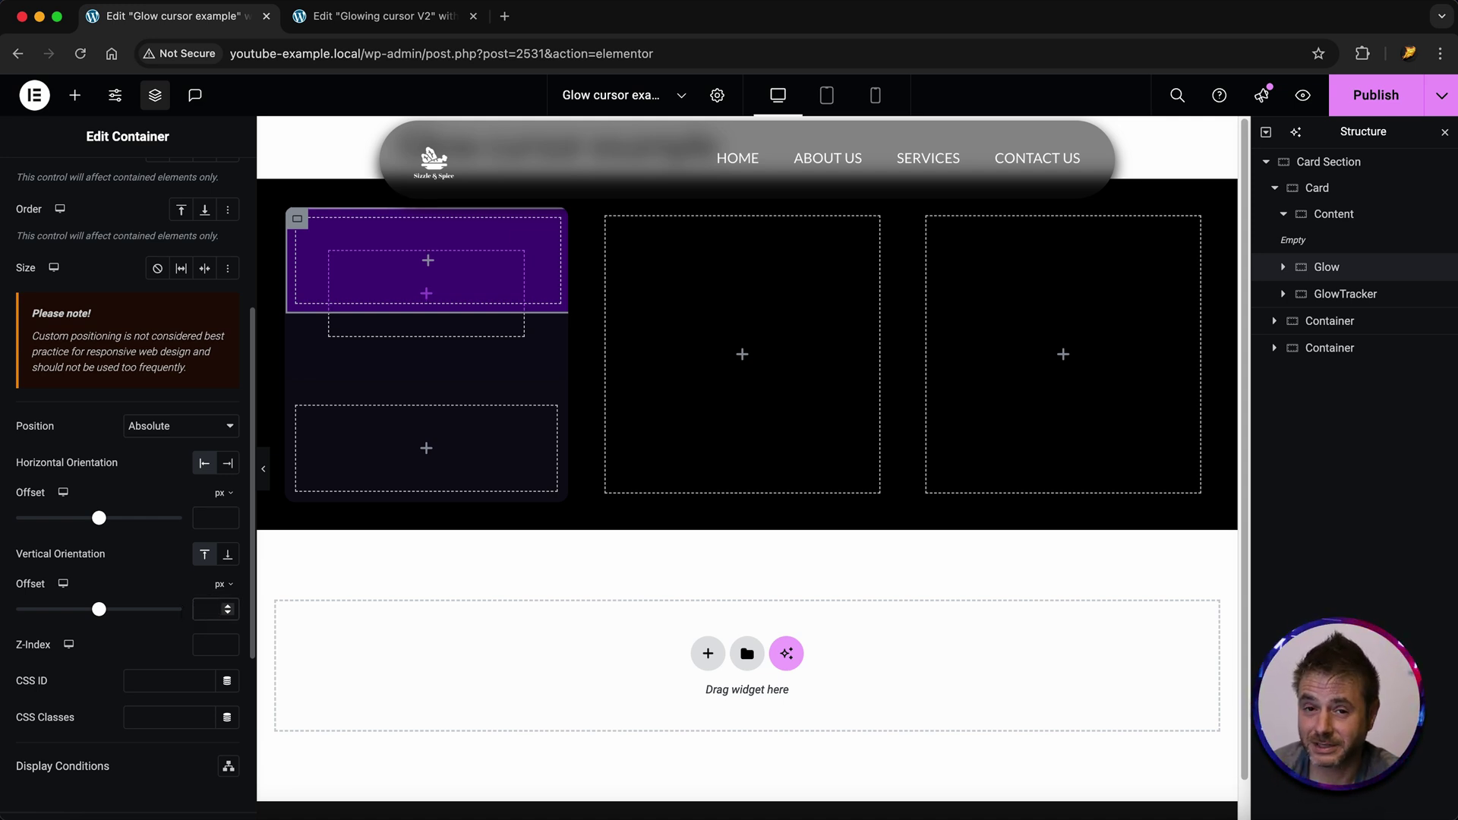
Assign the CSS class glow to the Glow container
scroll(128, 556, down, 1)
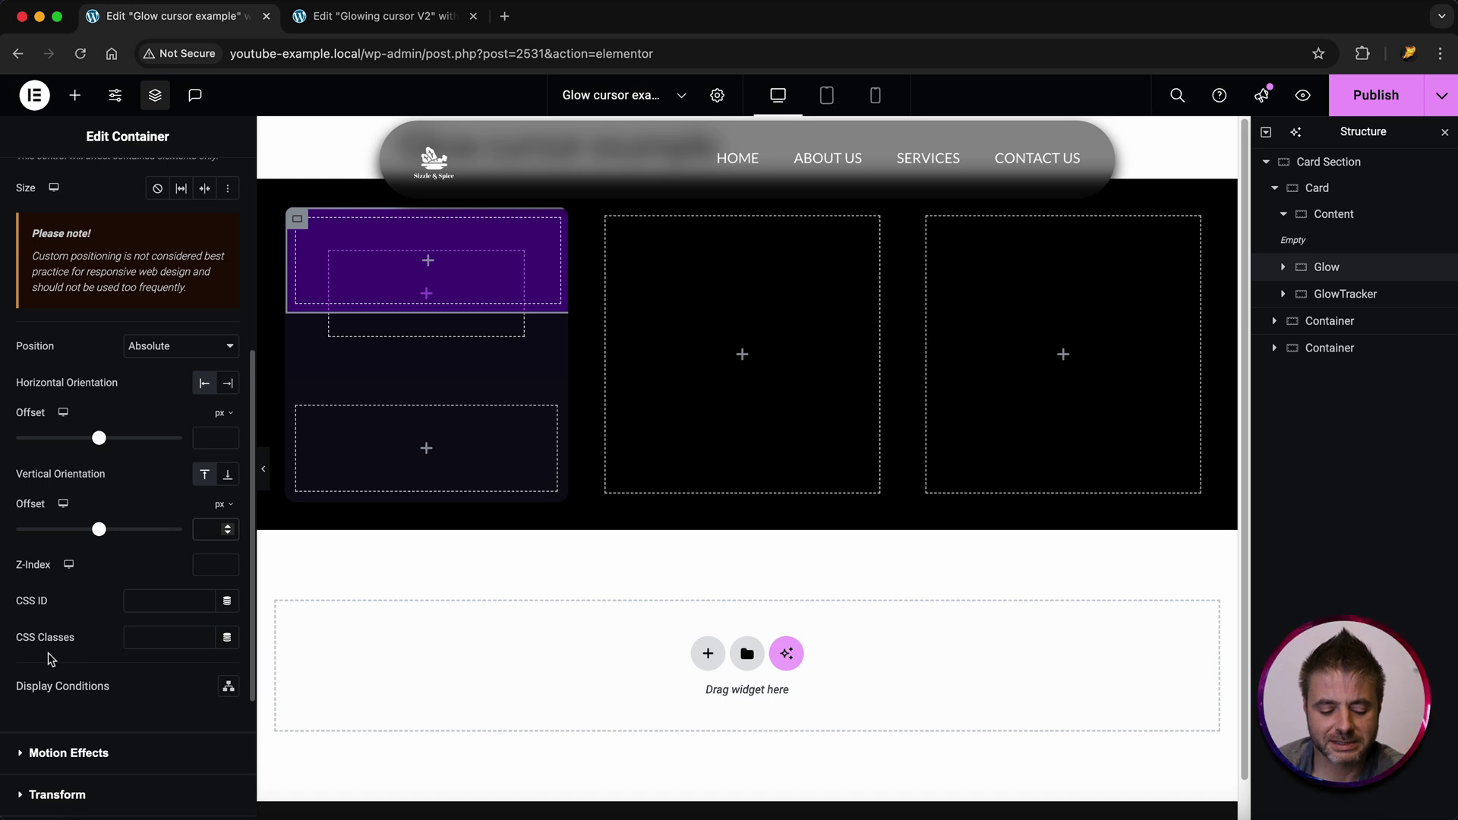
click(126, 640)
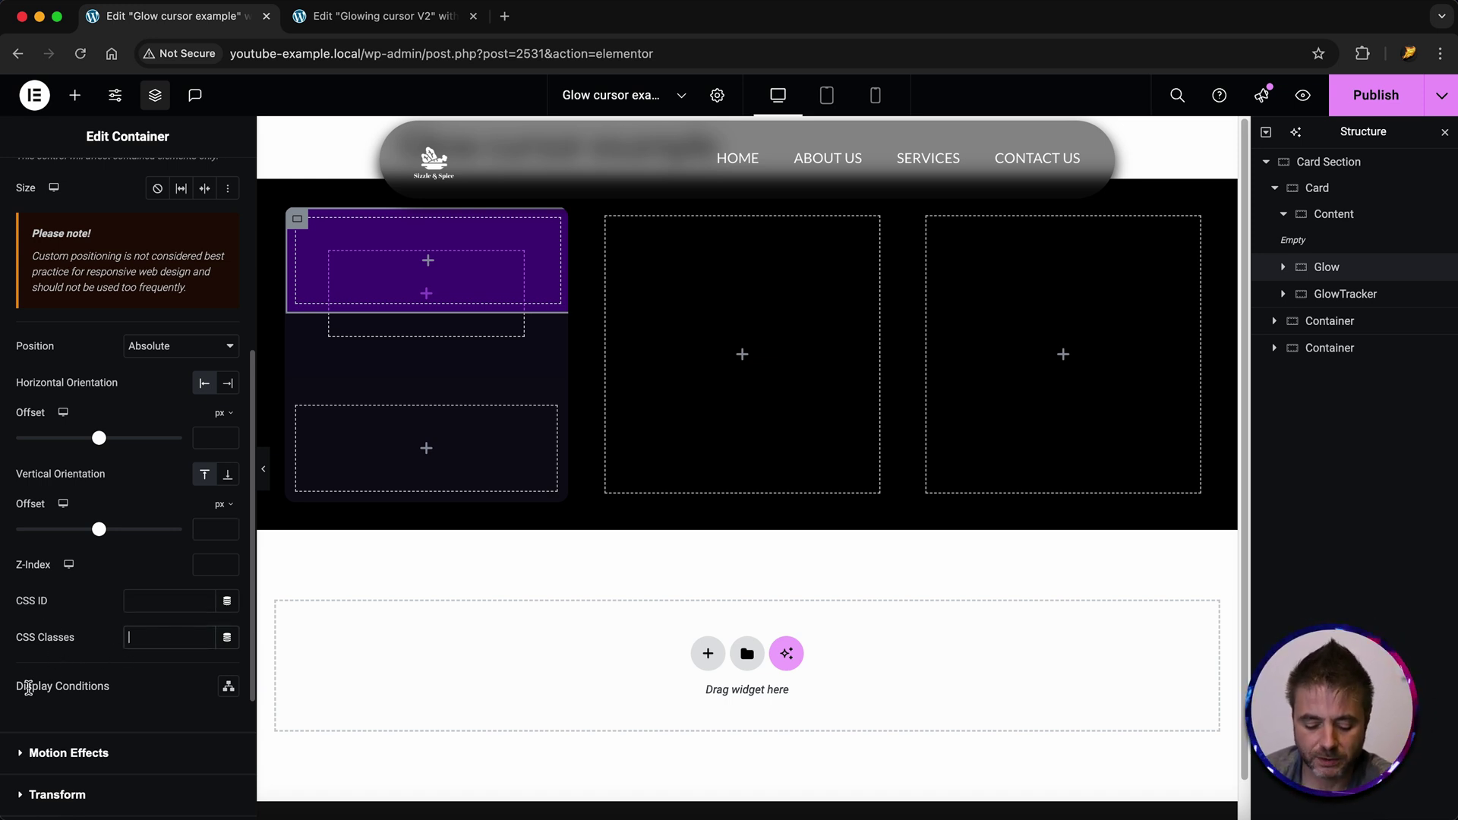
text(glow)
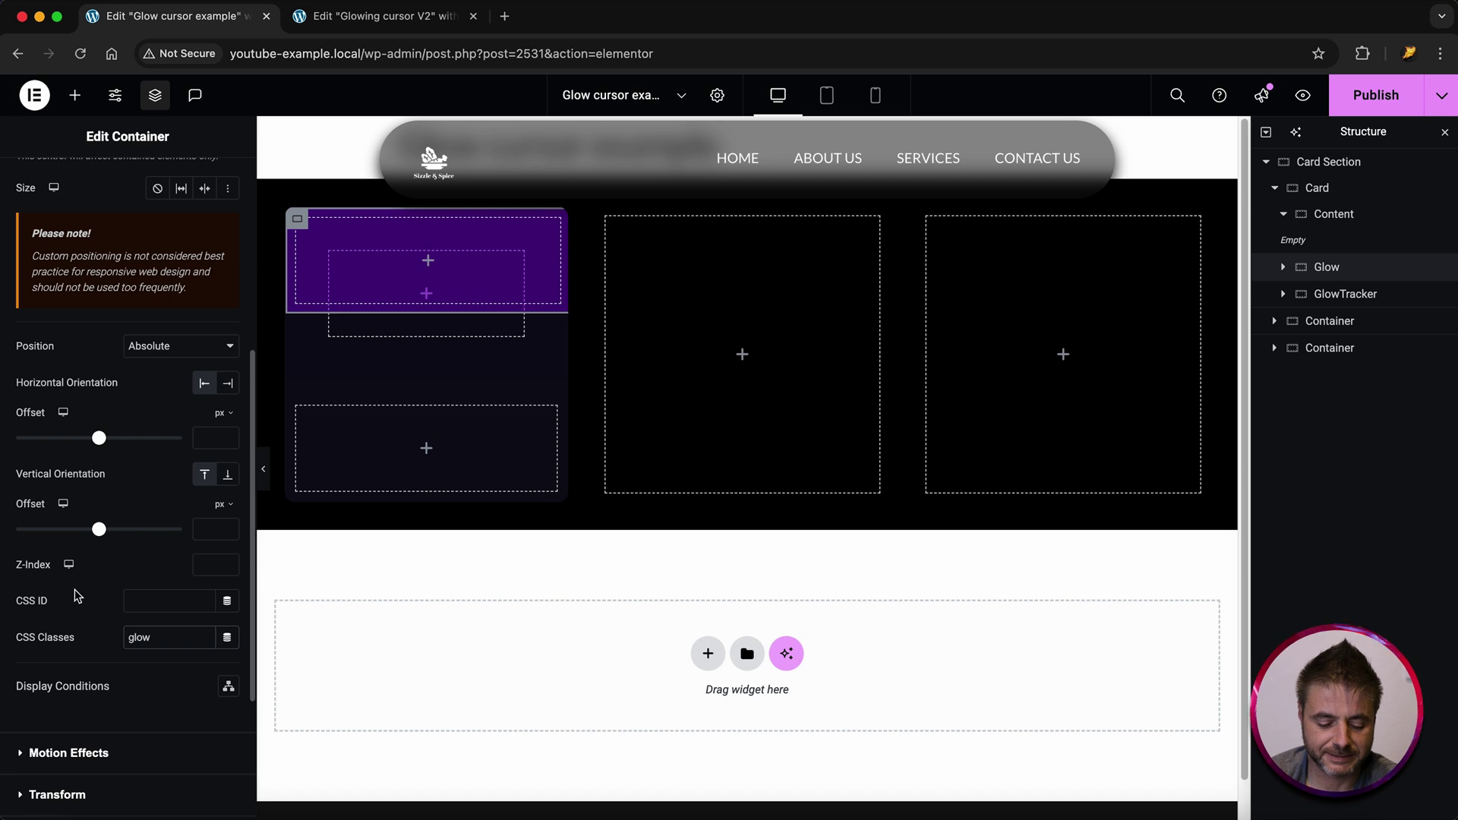
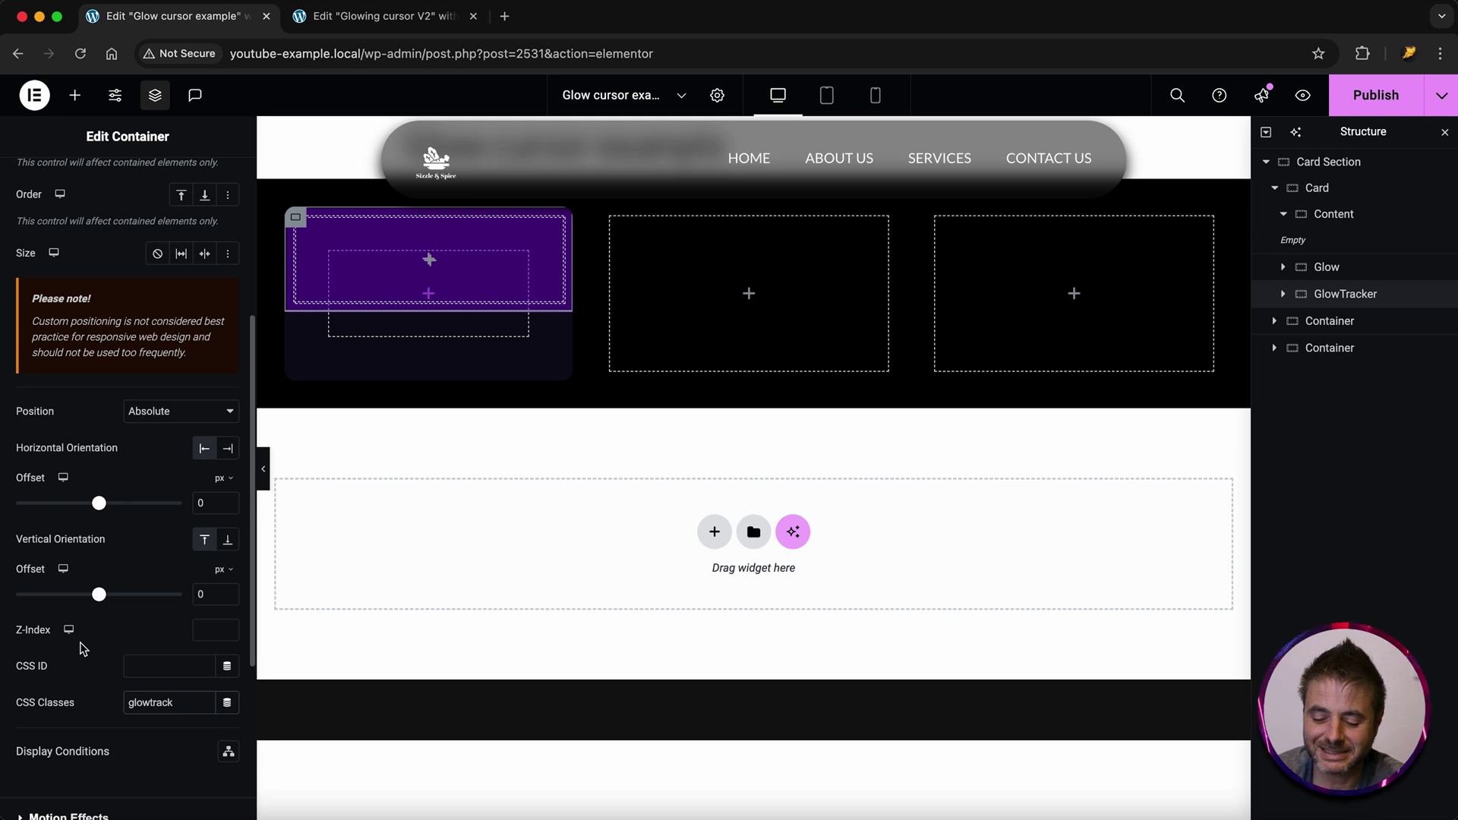
Add a Heading widget with a Text Editor widget beneath it inside the first card's Content container
click(1333, 215)
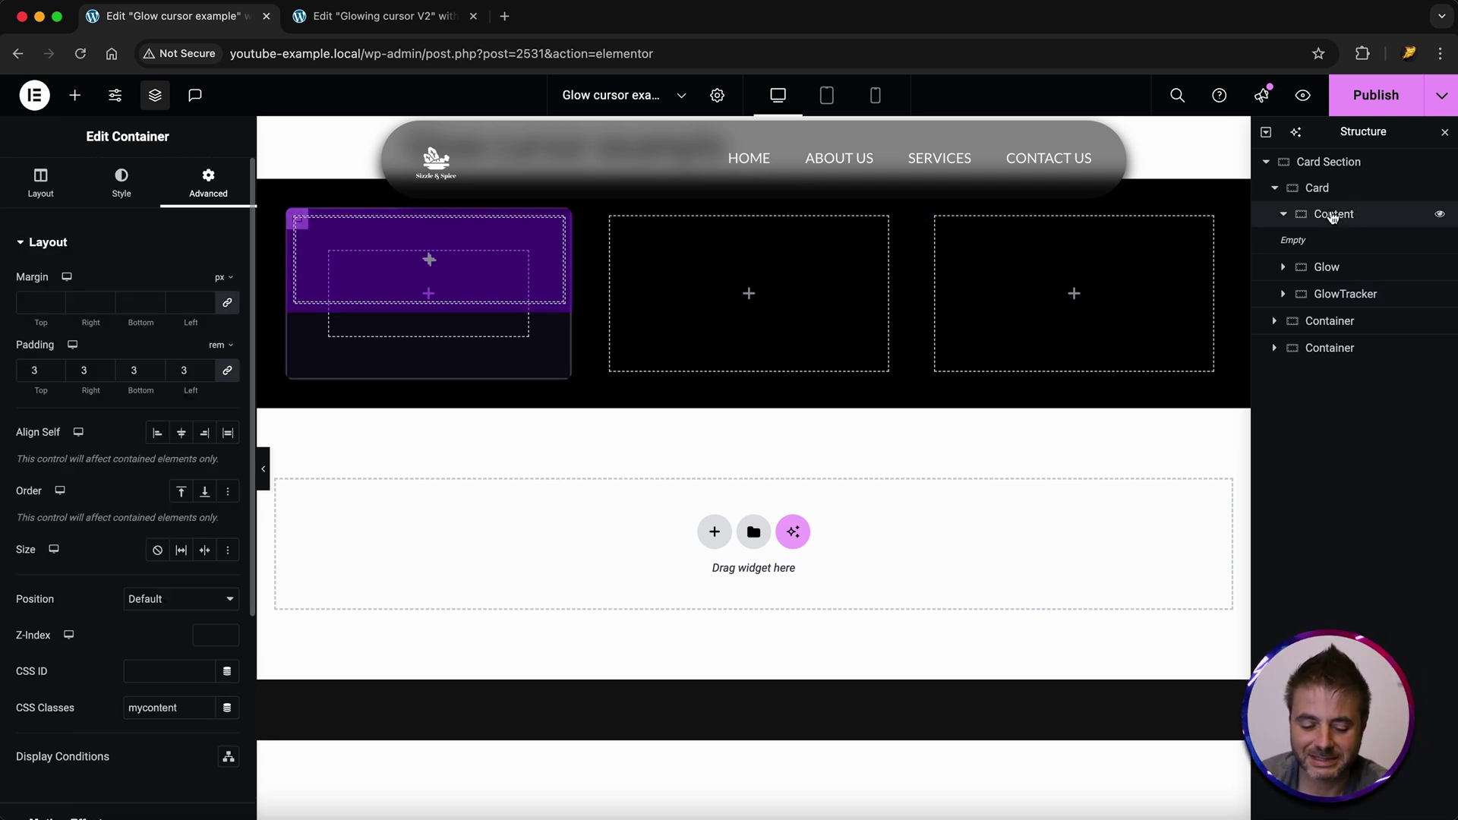
click(83, 96)
drag(61, 462, 397, 270)
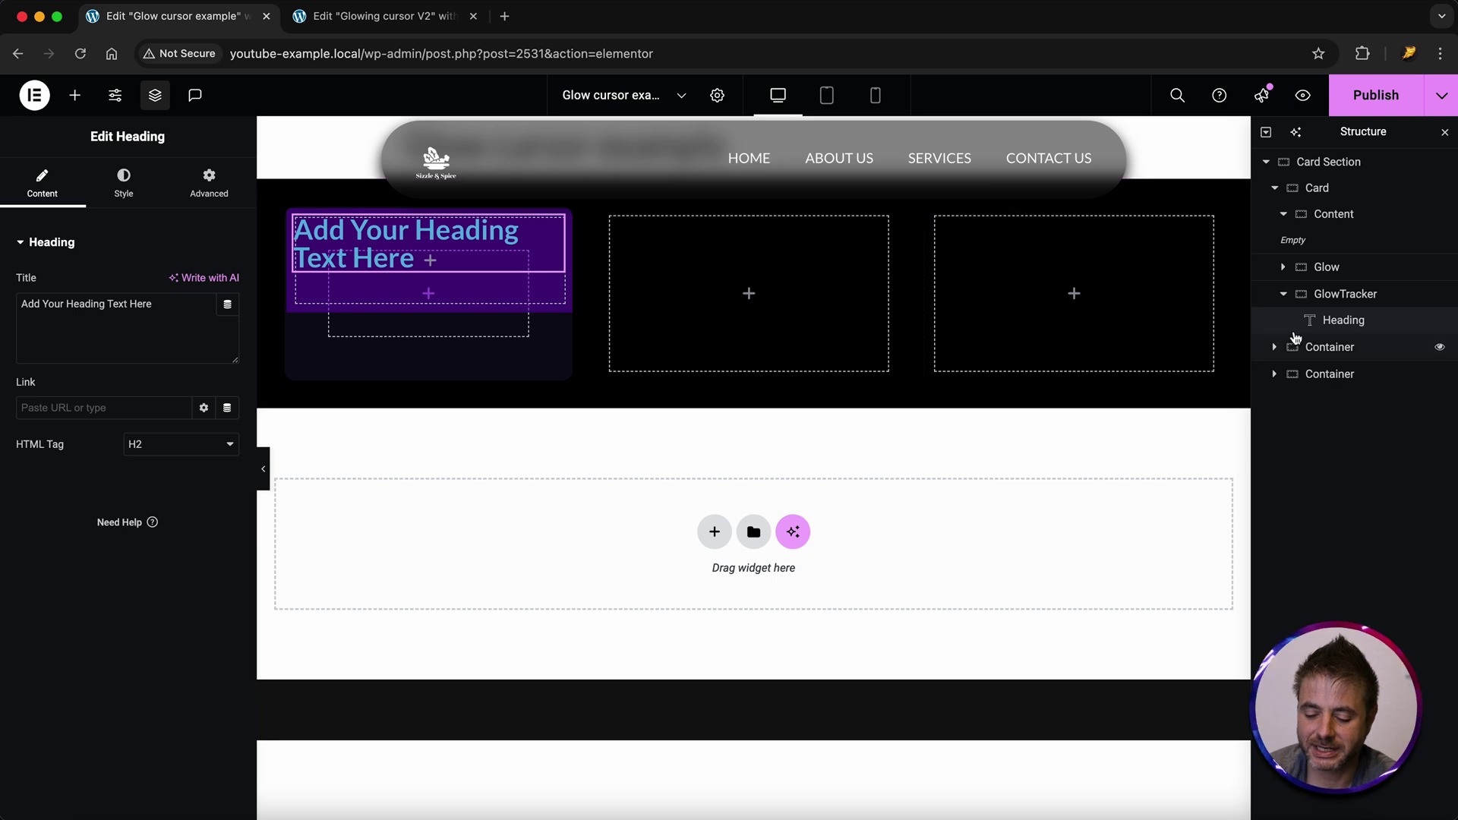
drag(1333, 319, 1335, 240)
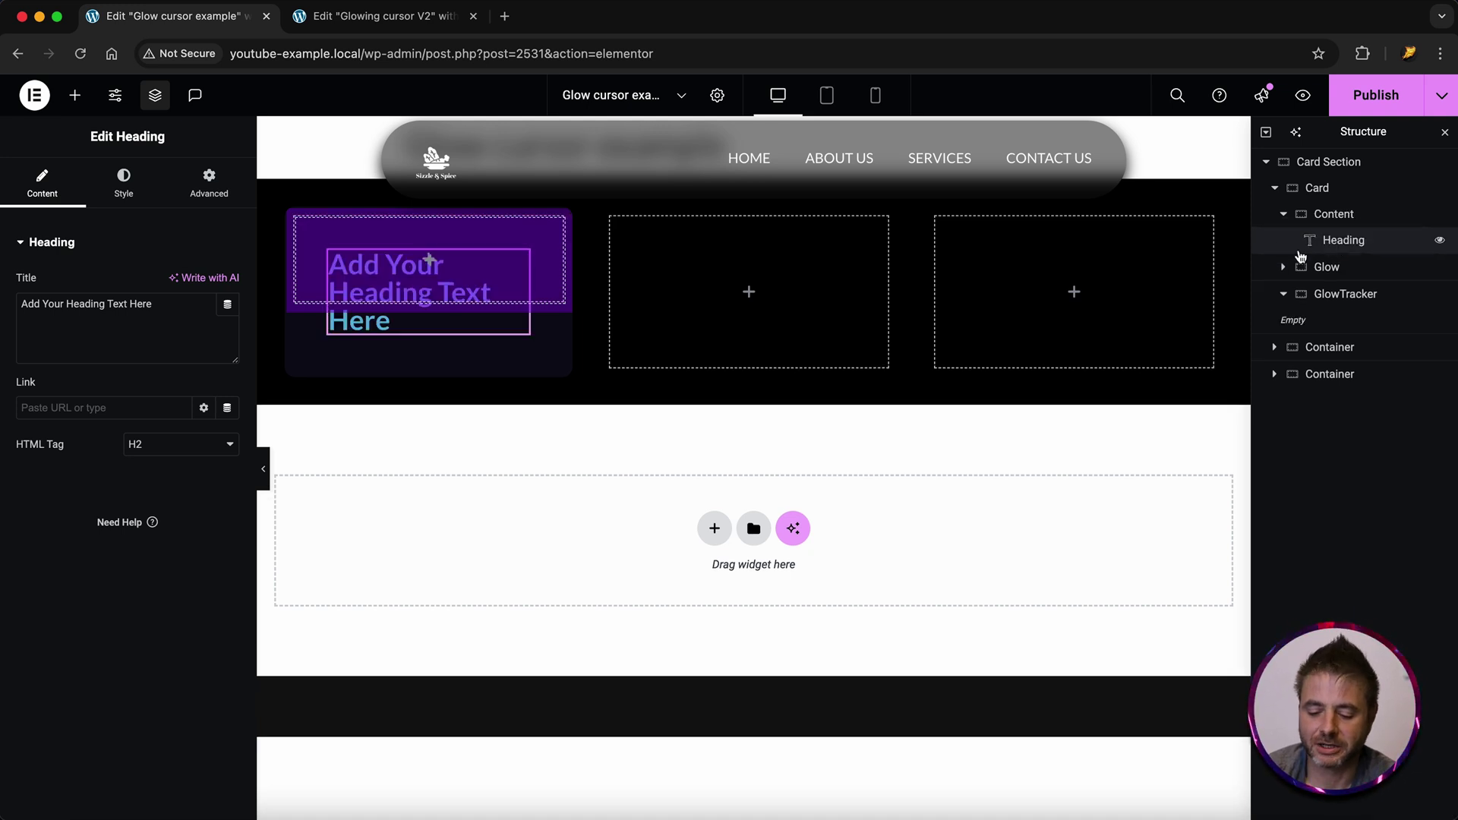
click(76, 97)
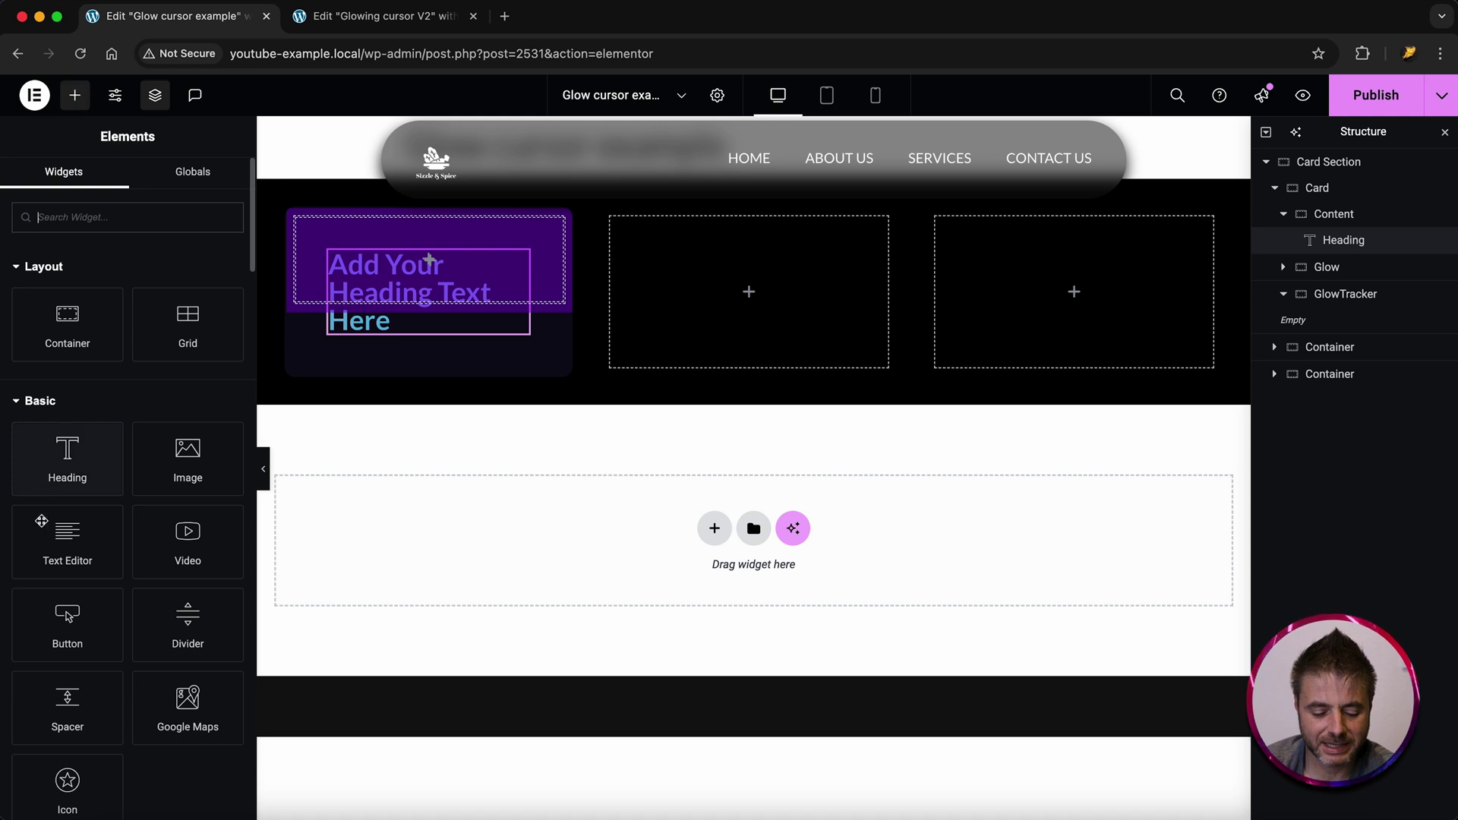
drag(41, 521, 407, 334)
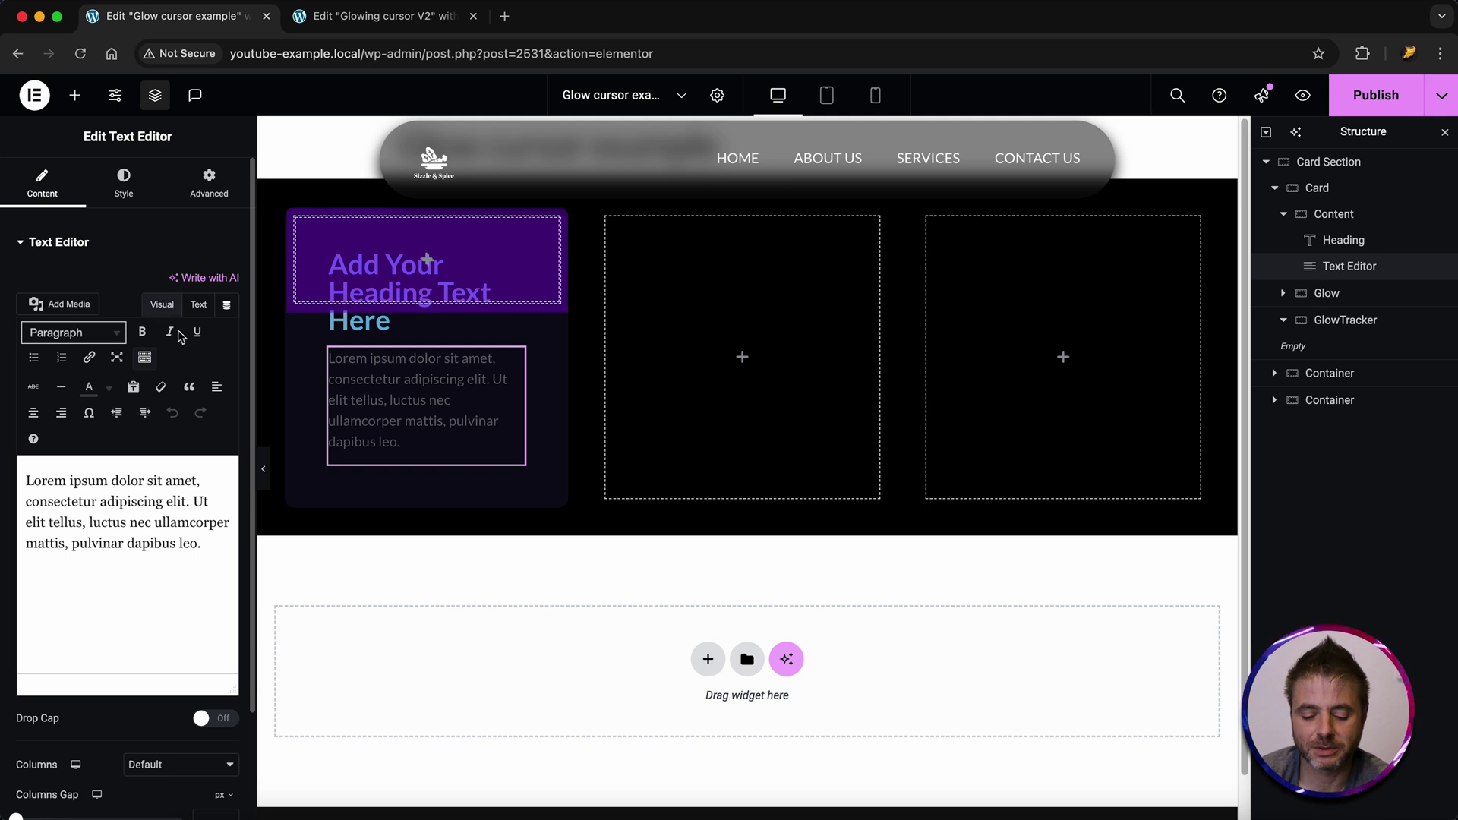
Make the Text Editor widget's text white and center-aligned
click(123, 182)
click(227, 320)
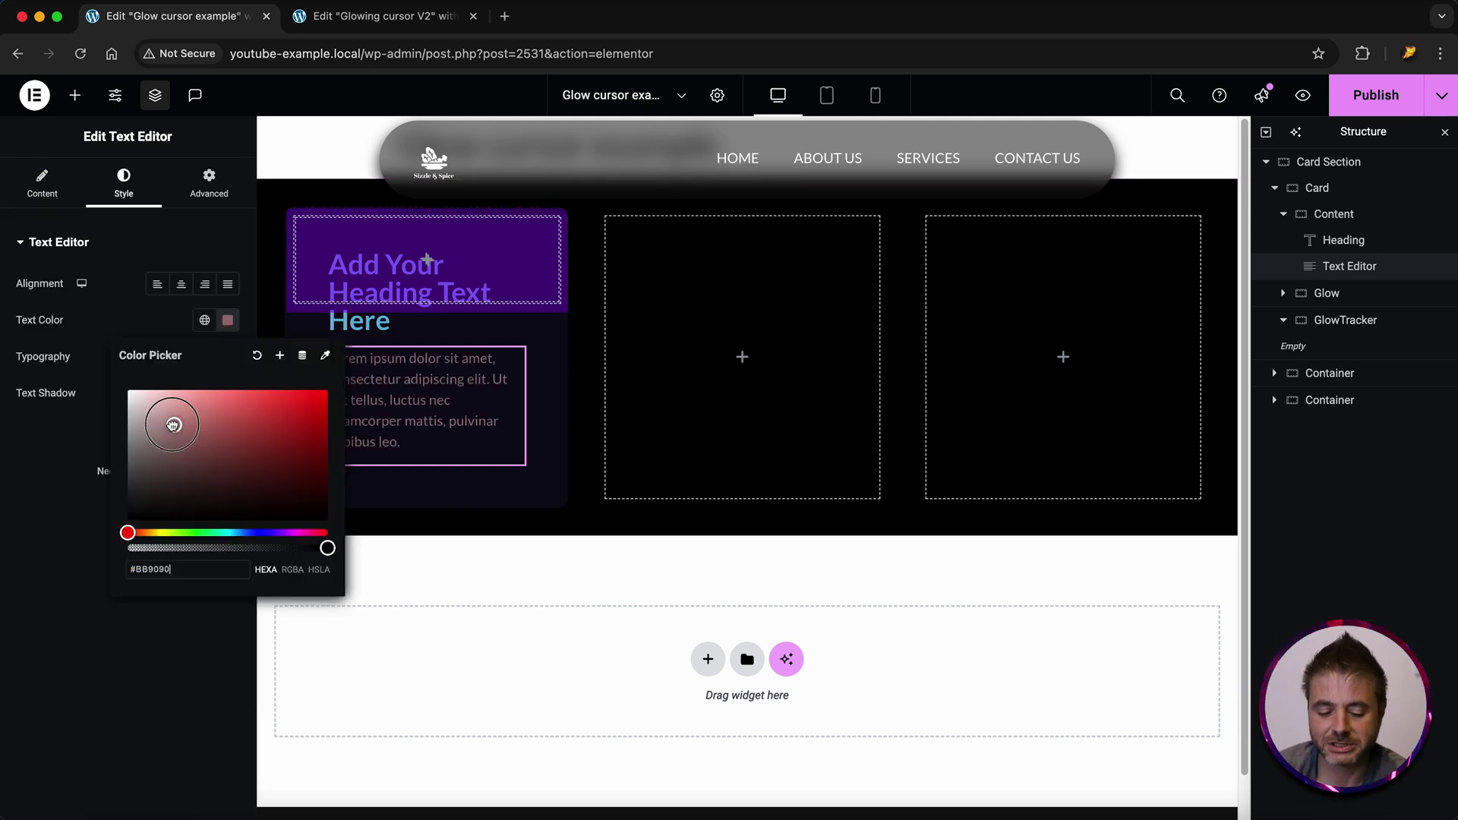
drag(152, 413, 127, 390)
click(92, 311)
click(181, 283)
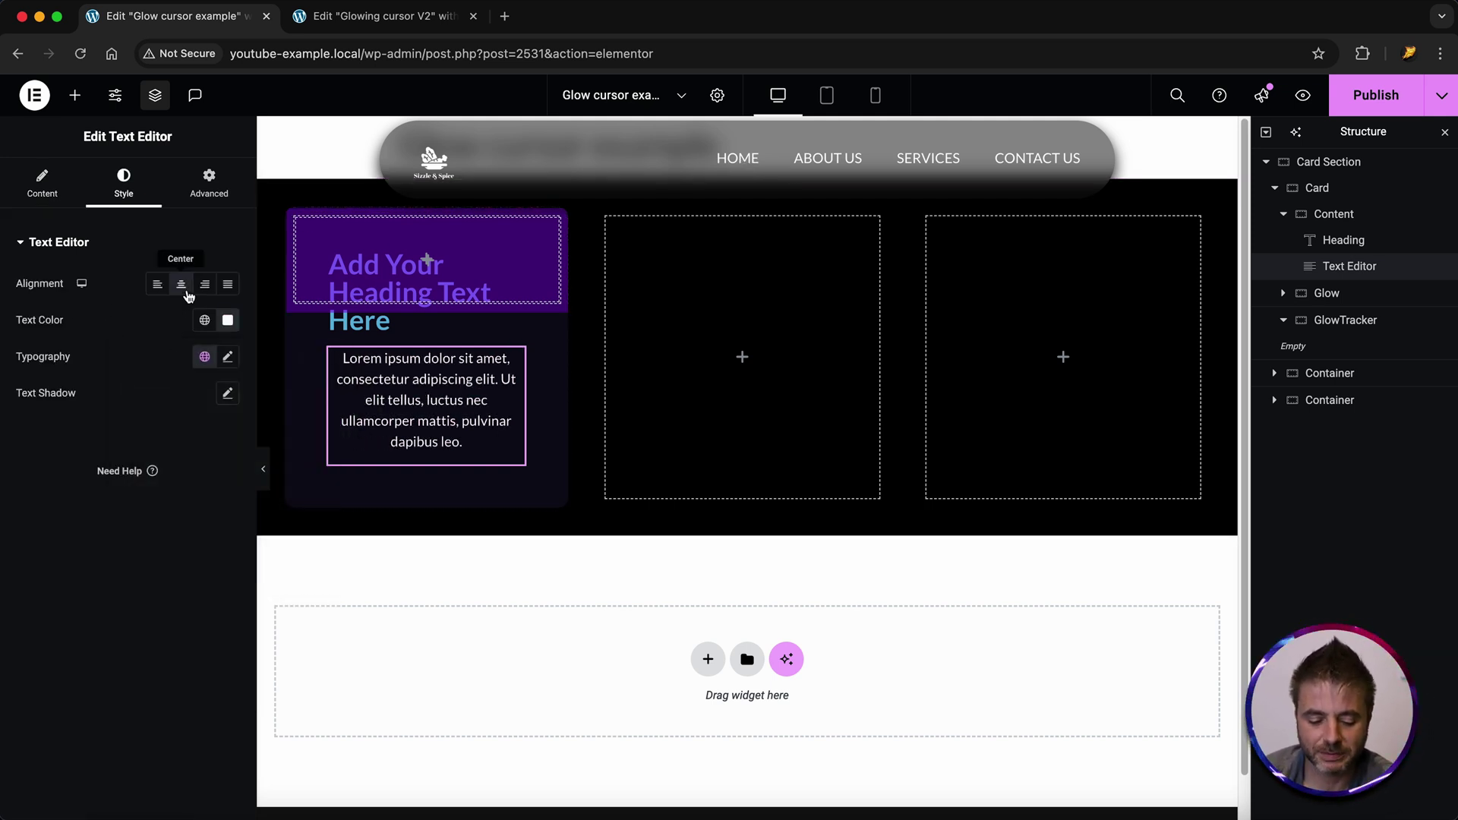
Make the card heading's text white and center-aligned
click(1321, 240)
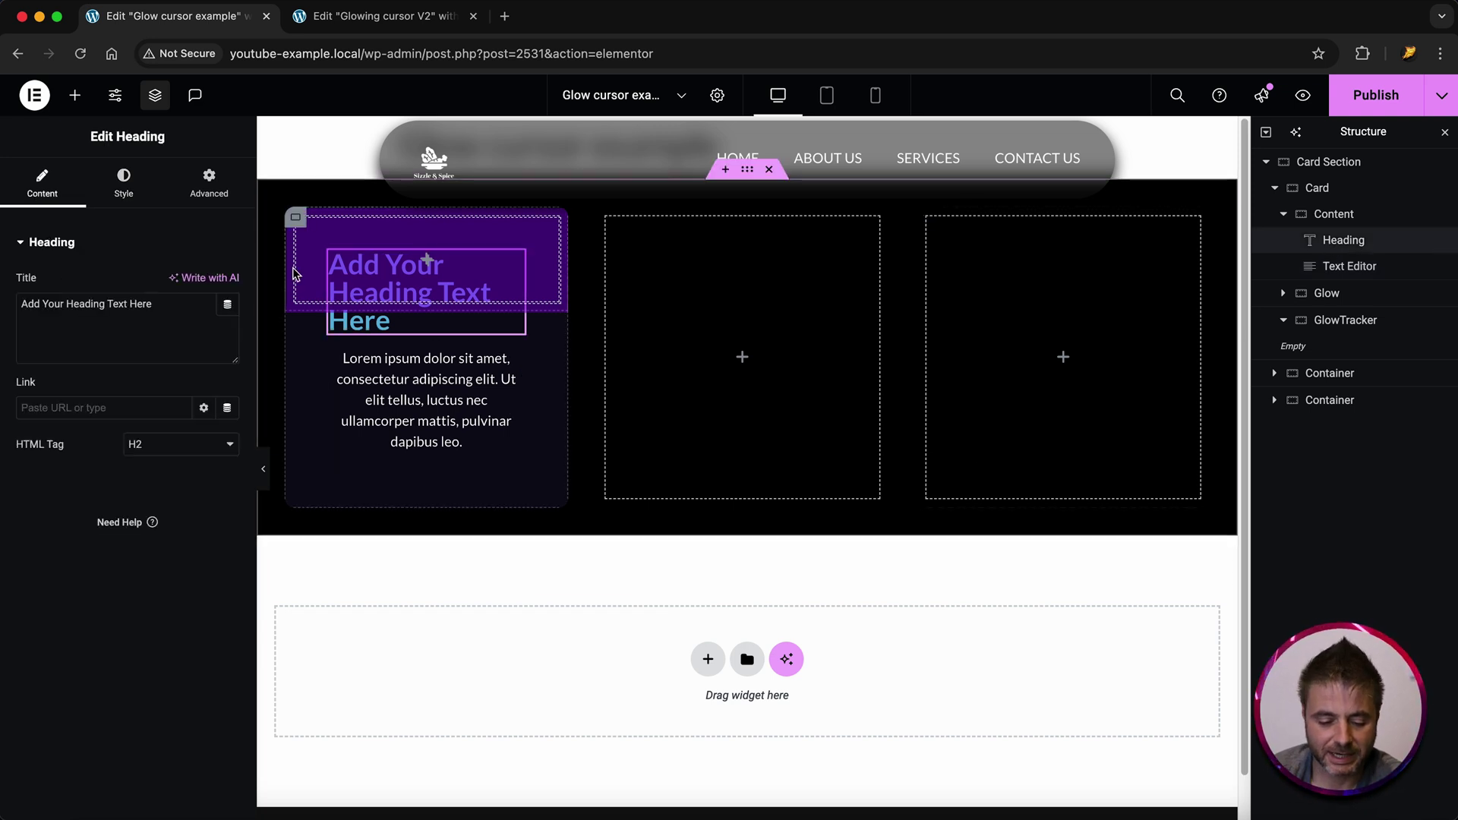
click(123, 182)
click(228, 319)
click(181, 283)
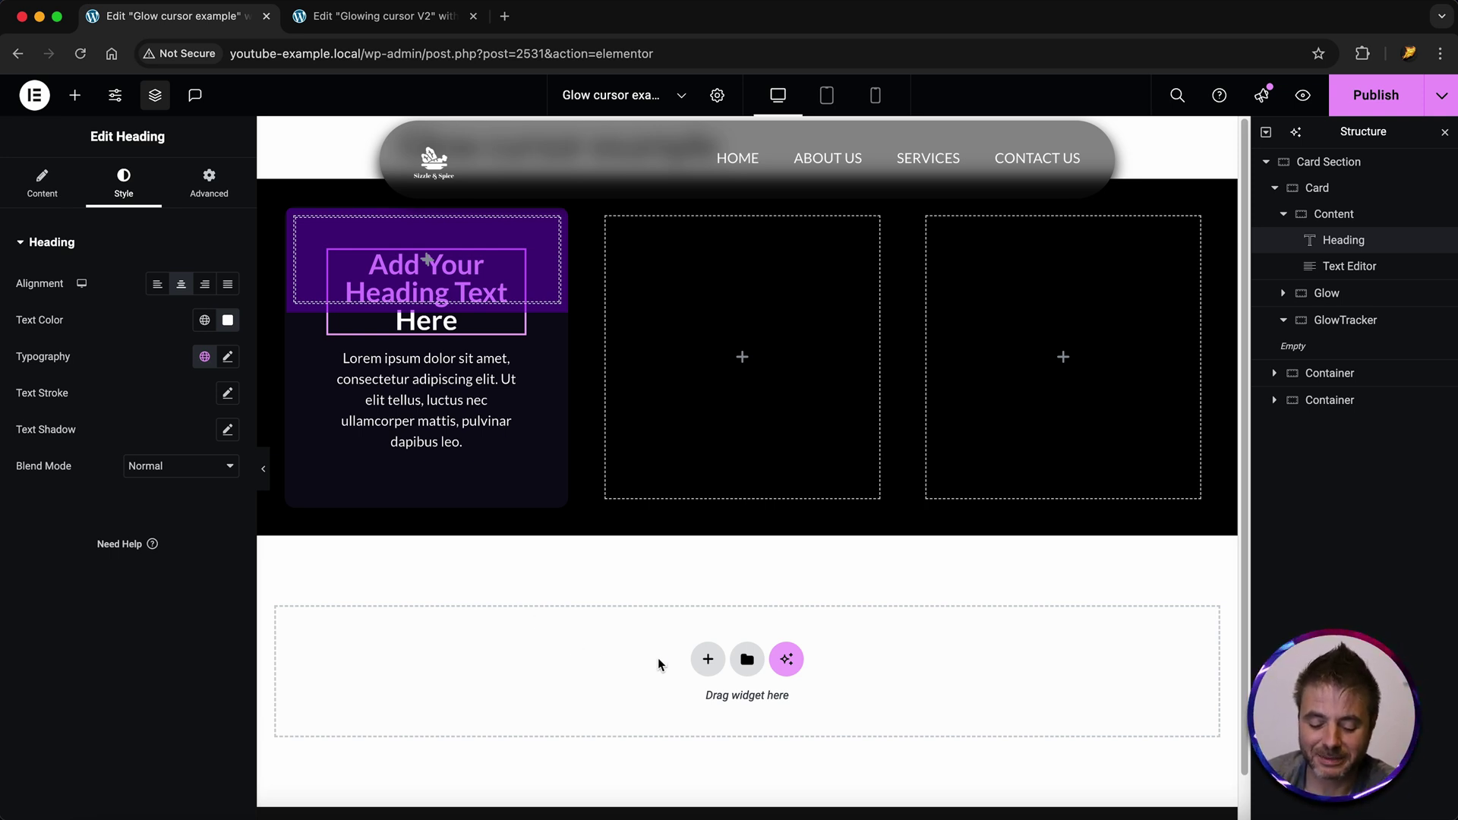
Add a new single-column container below the card section and place an HTML widget in it
click(708, 659)
click(692, 716)
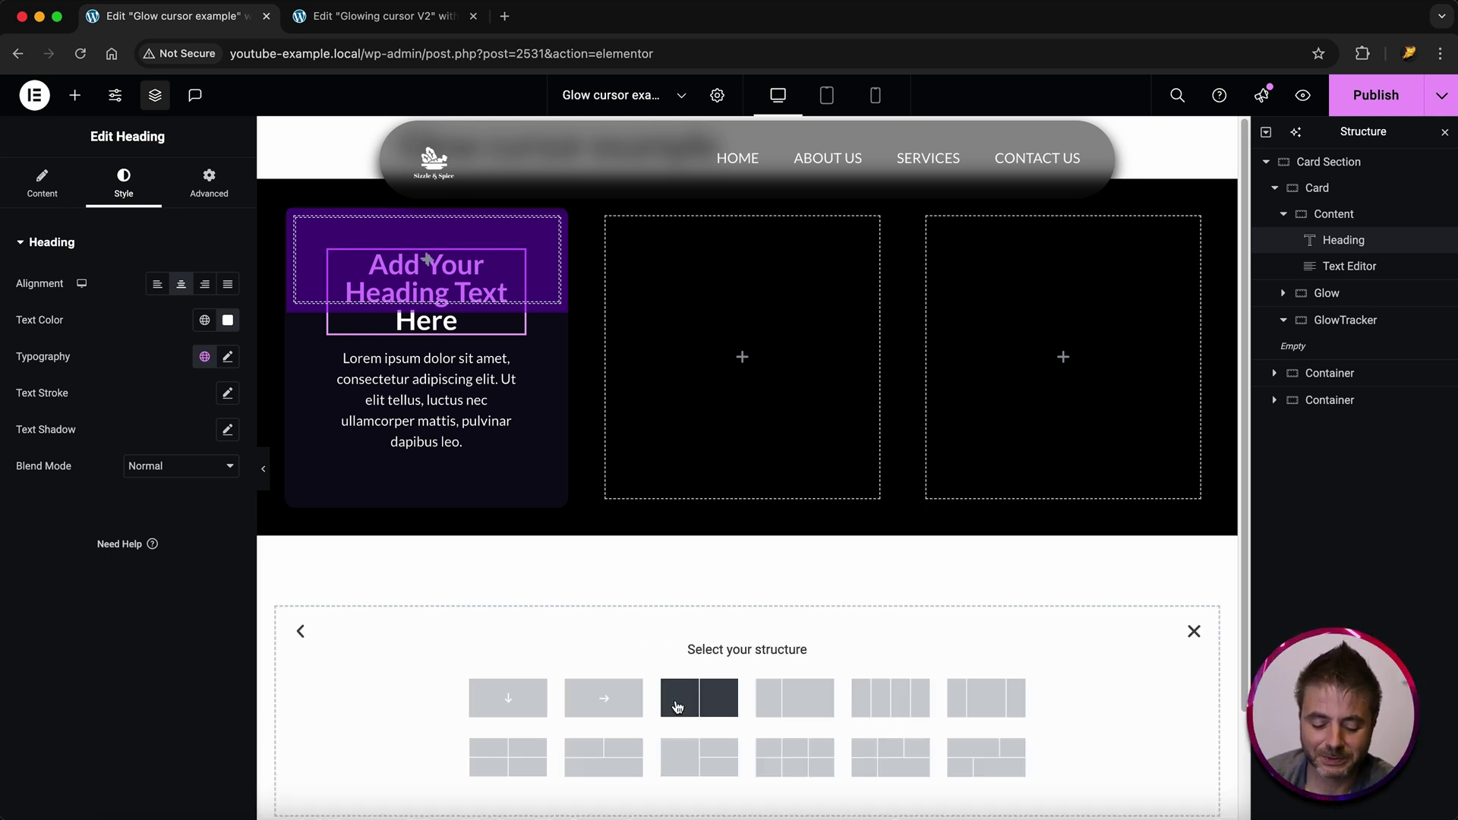
click(505, 694)
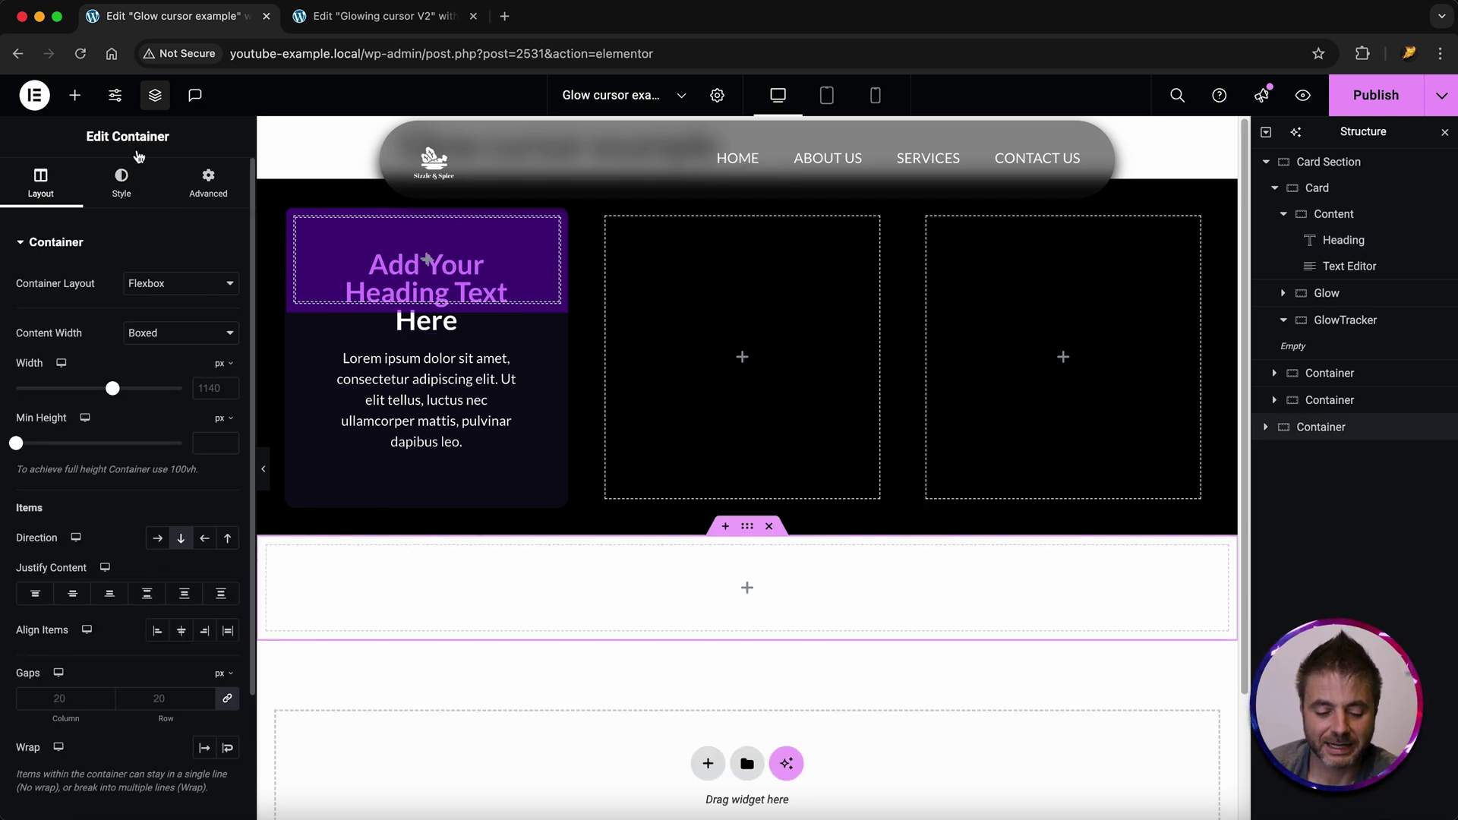
click(76, 97)
text(html)
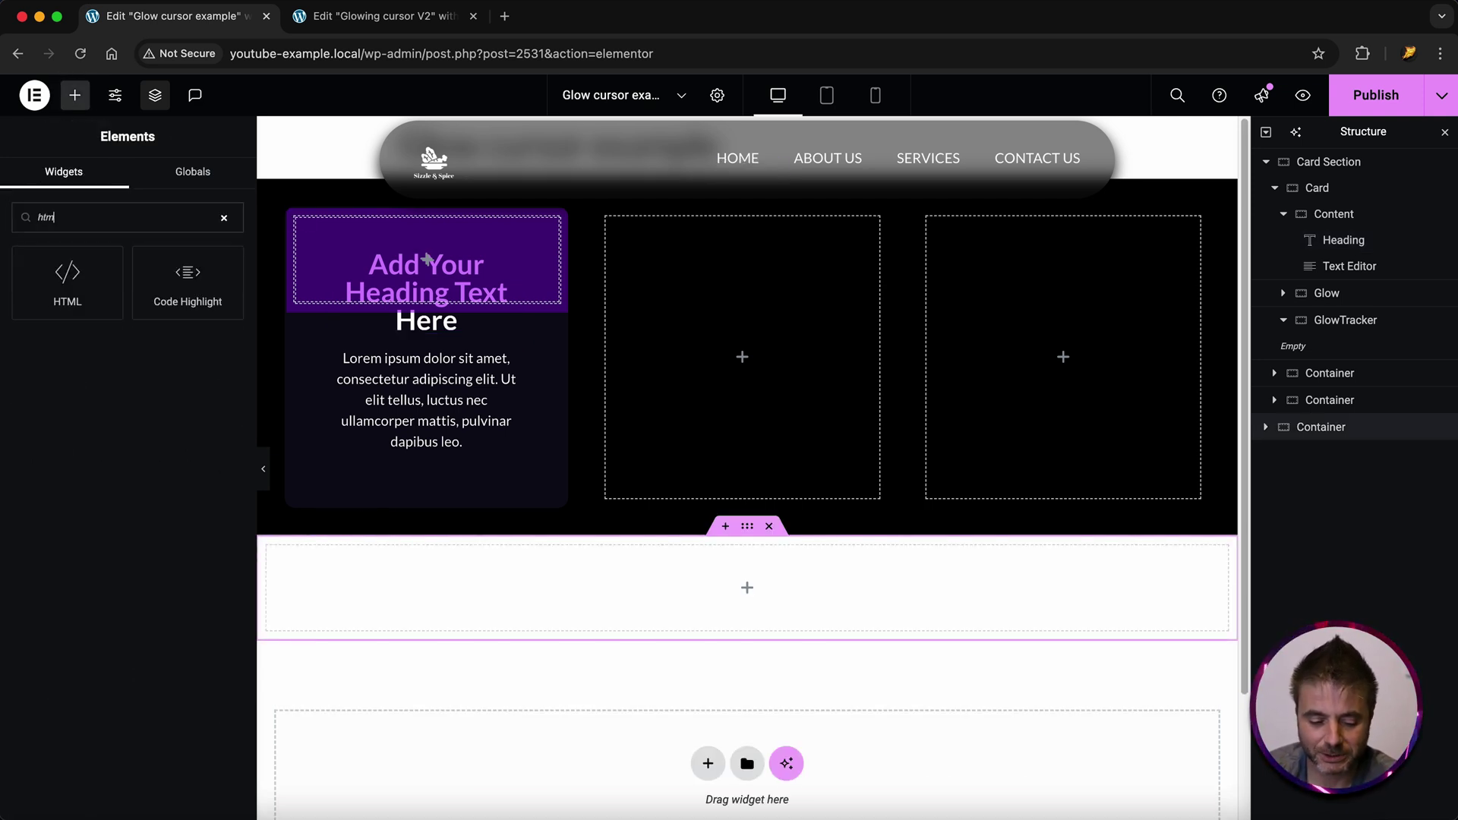
drag(65, 265, 554, 569)
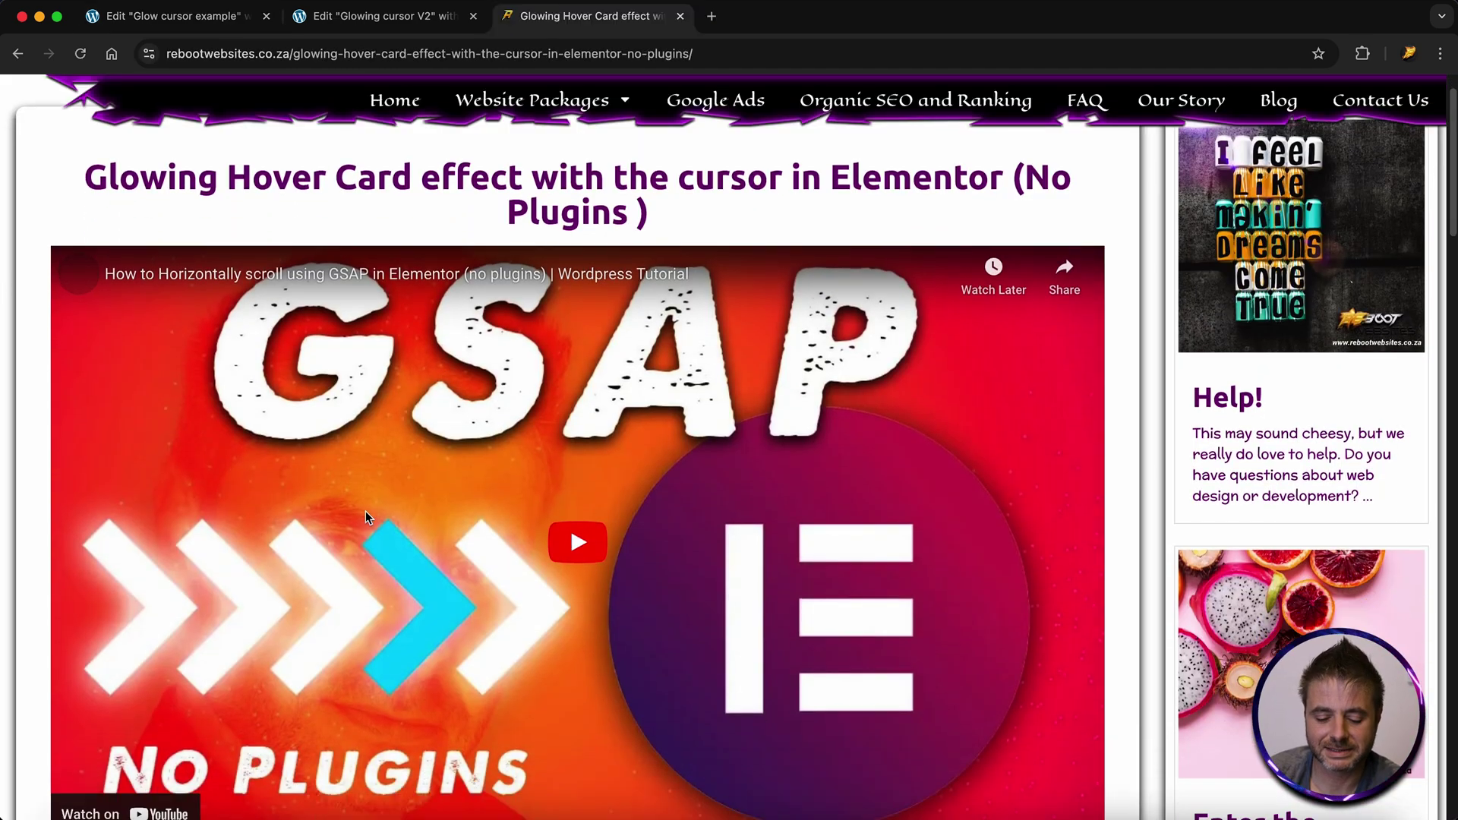
Copy the CSS code for the main Card container from the blog post on the glowing hover card effect
scroll(366, 512, down, 5)
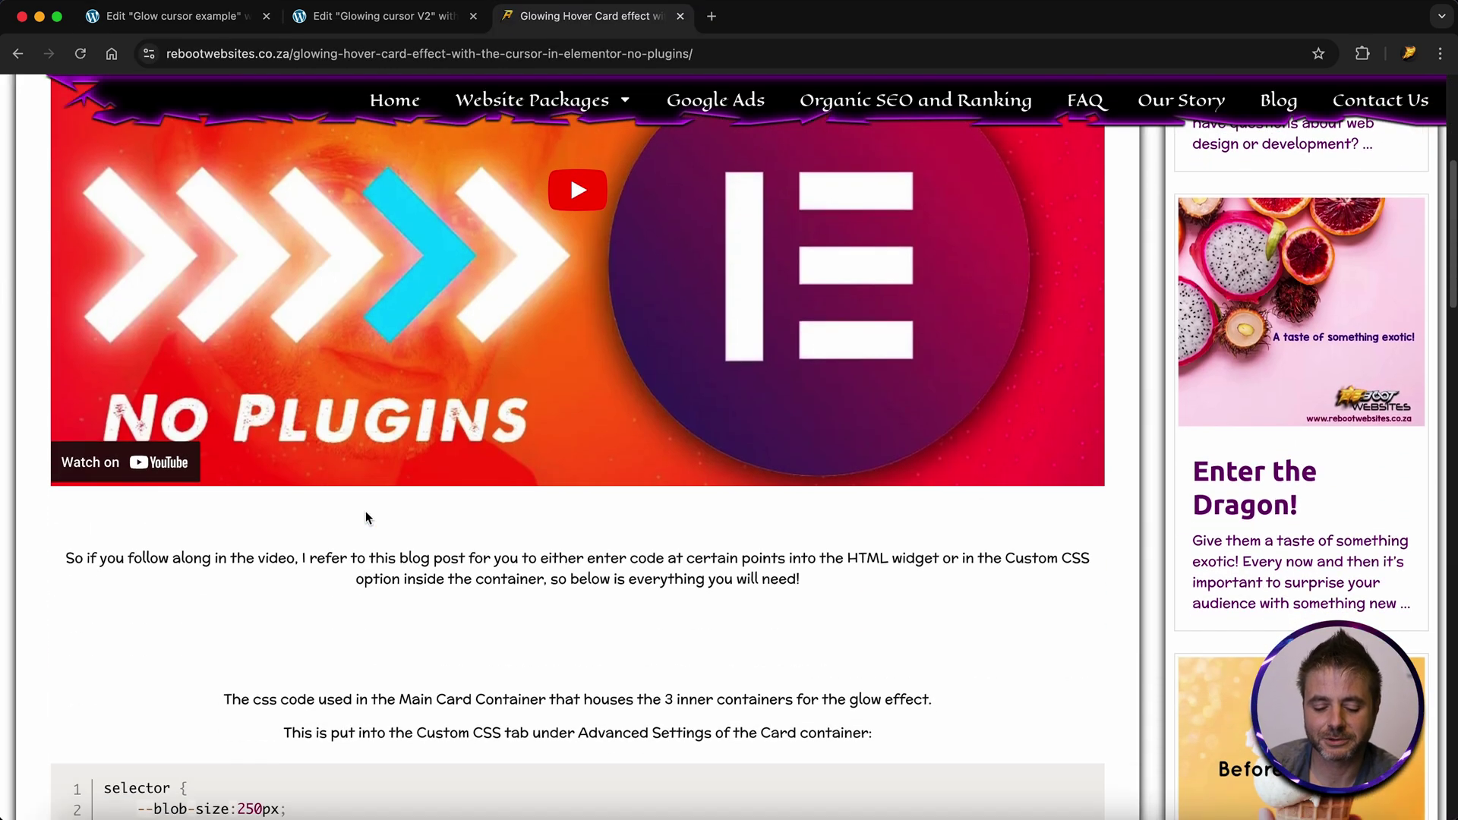
scroll(366, 517, down, 5)
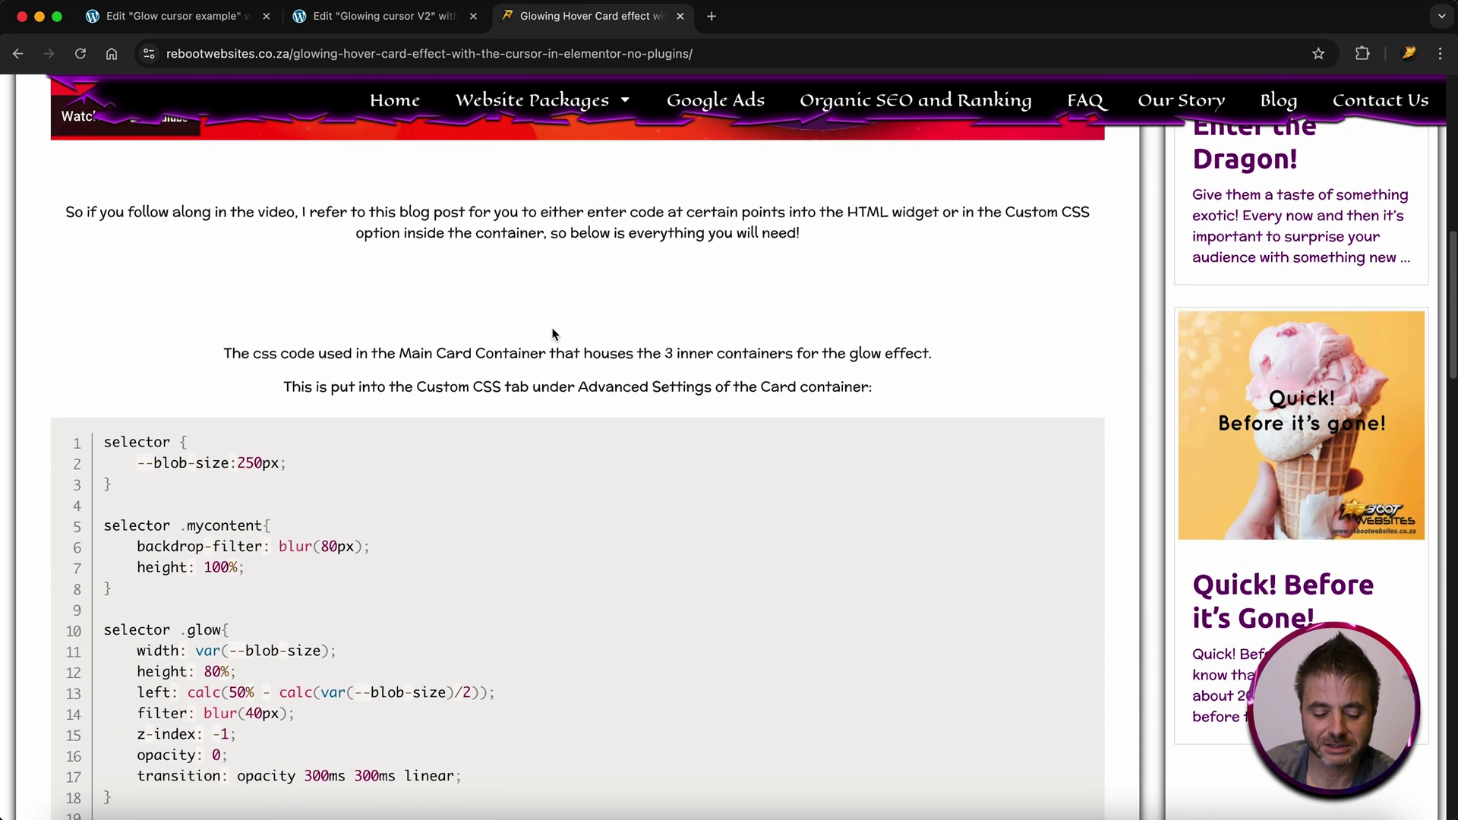
scroll(553, 334, down, 3)
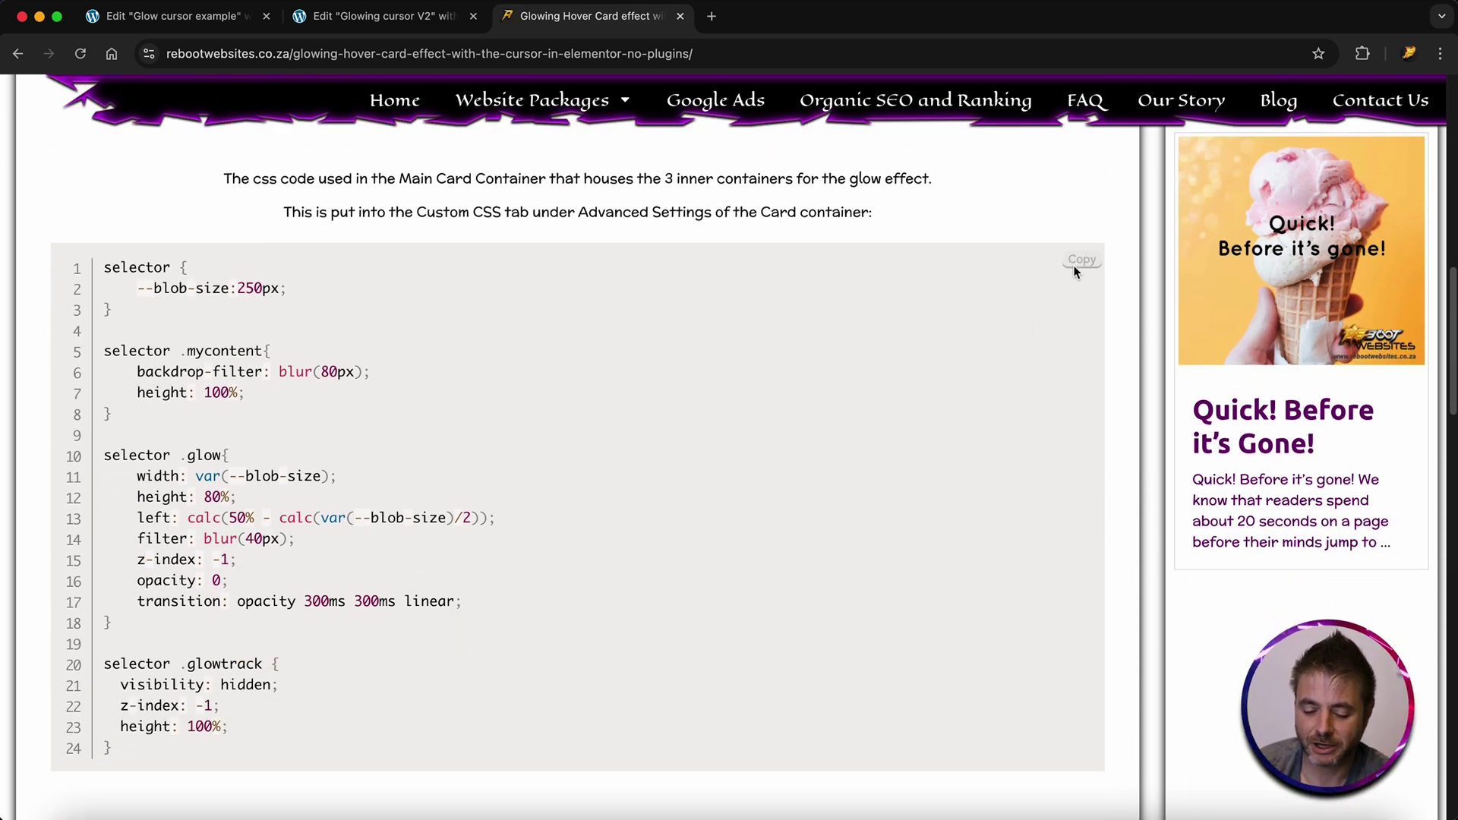
click(1081, 262)
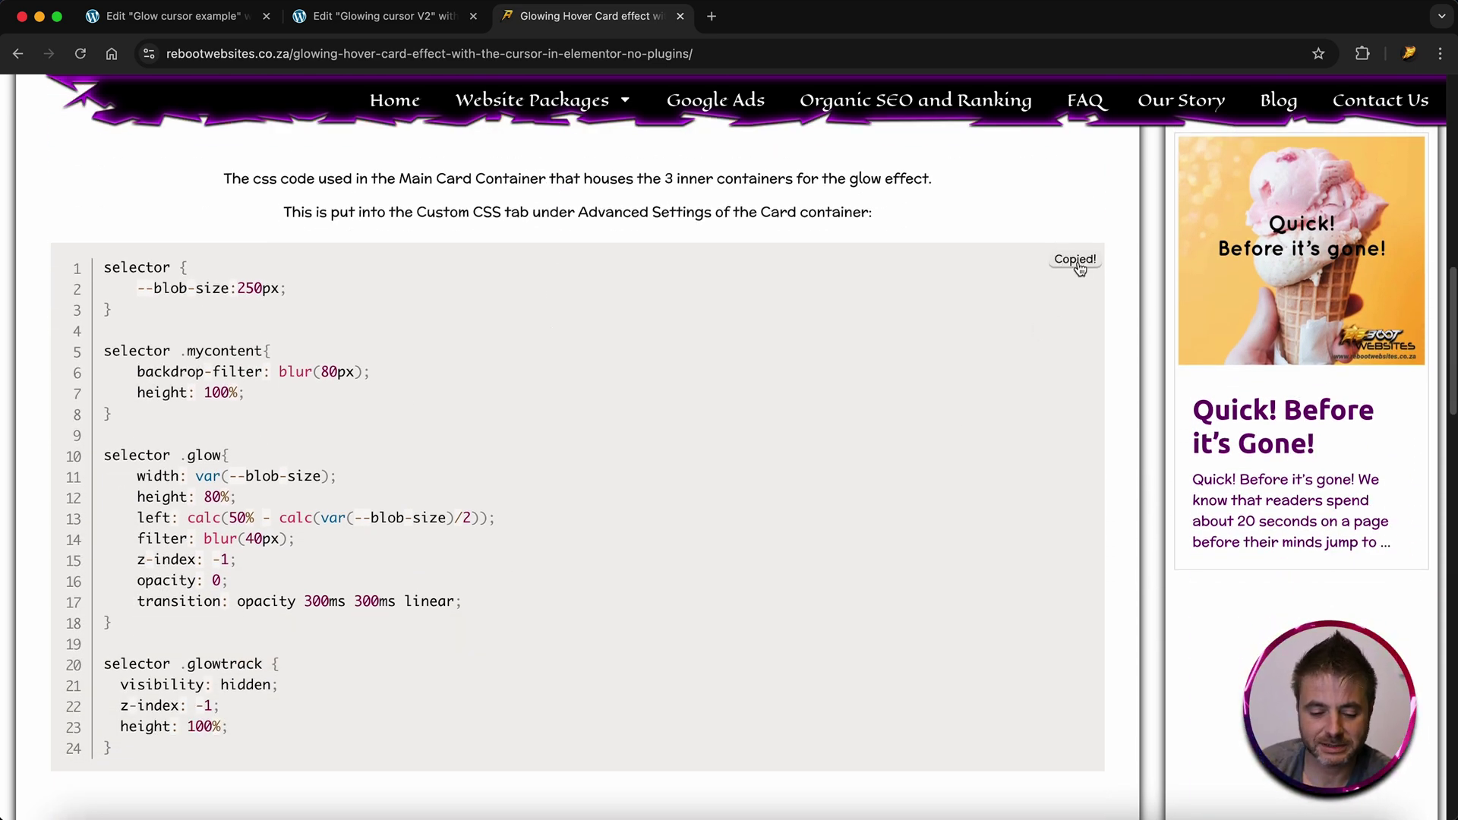
Paste the copied CSS into the custom CSS of the first Card container on the Glow cursor example page
click(179, 29)
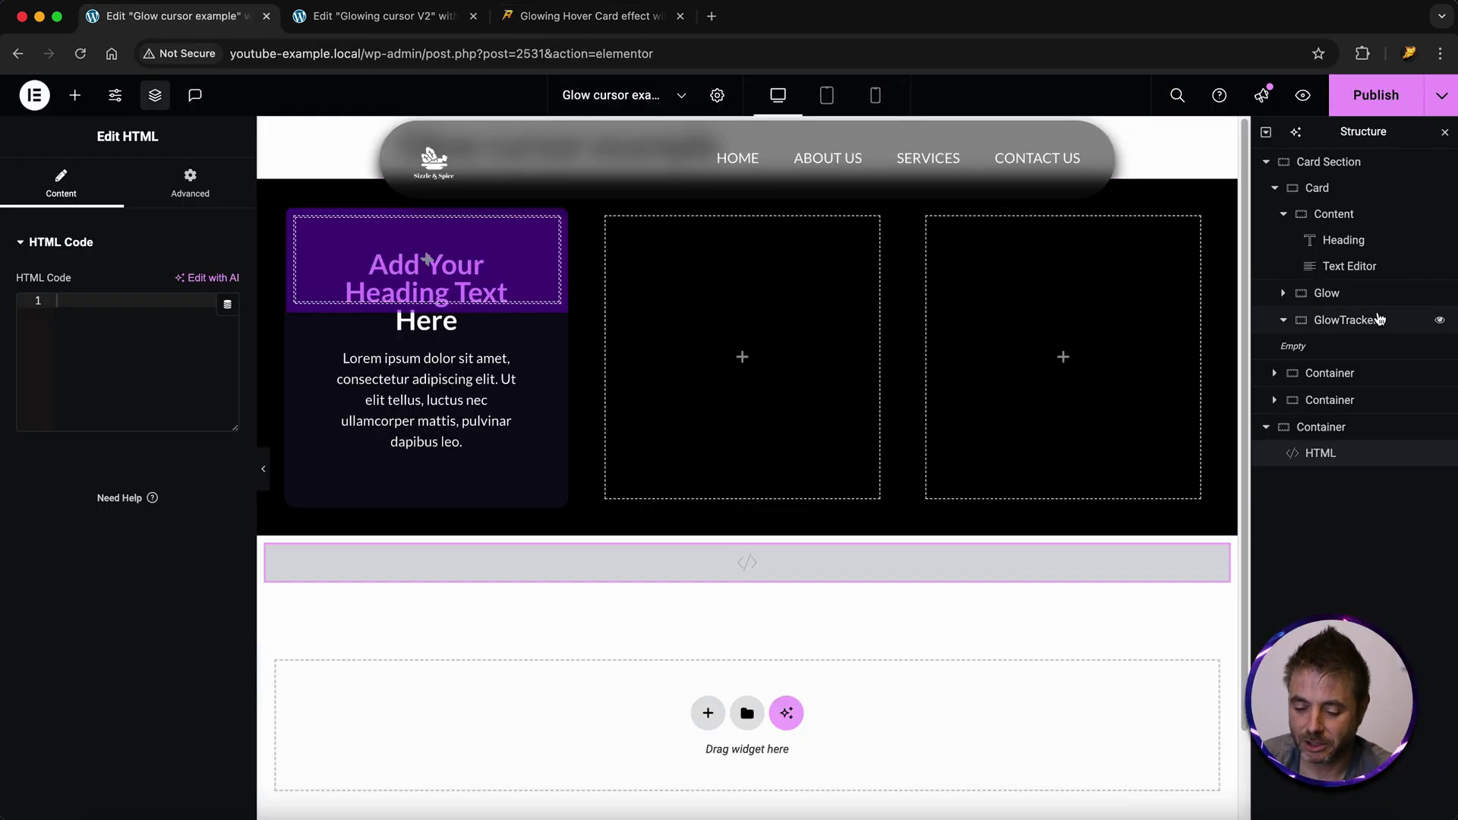
click(1337, 196)
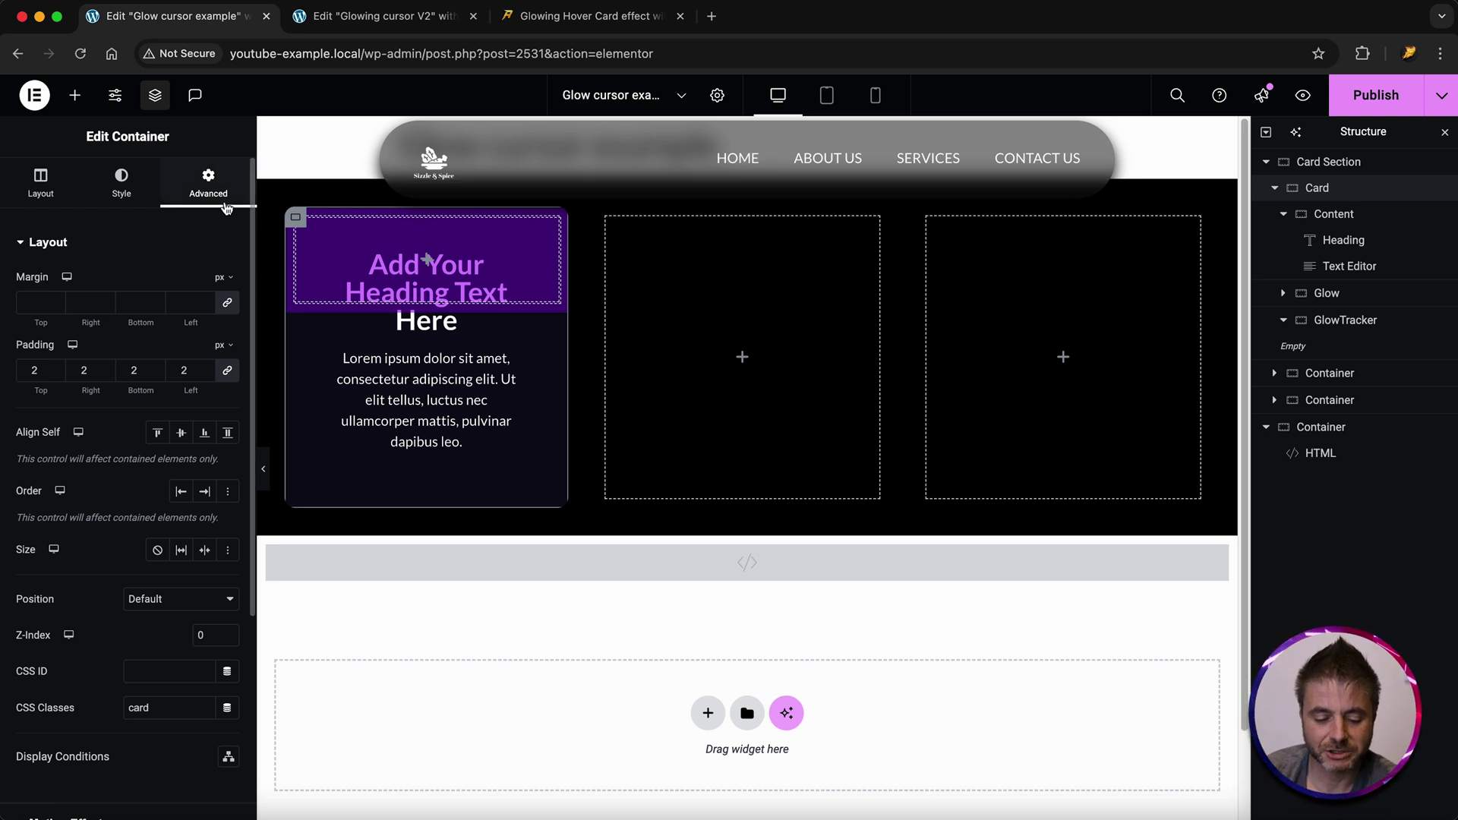
scroll(169, 300, down, 4)
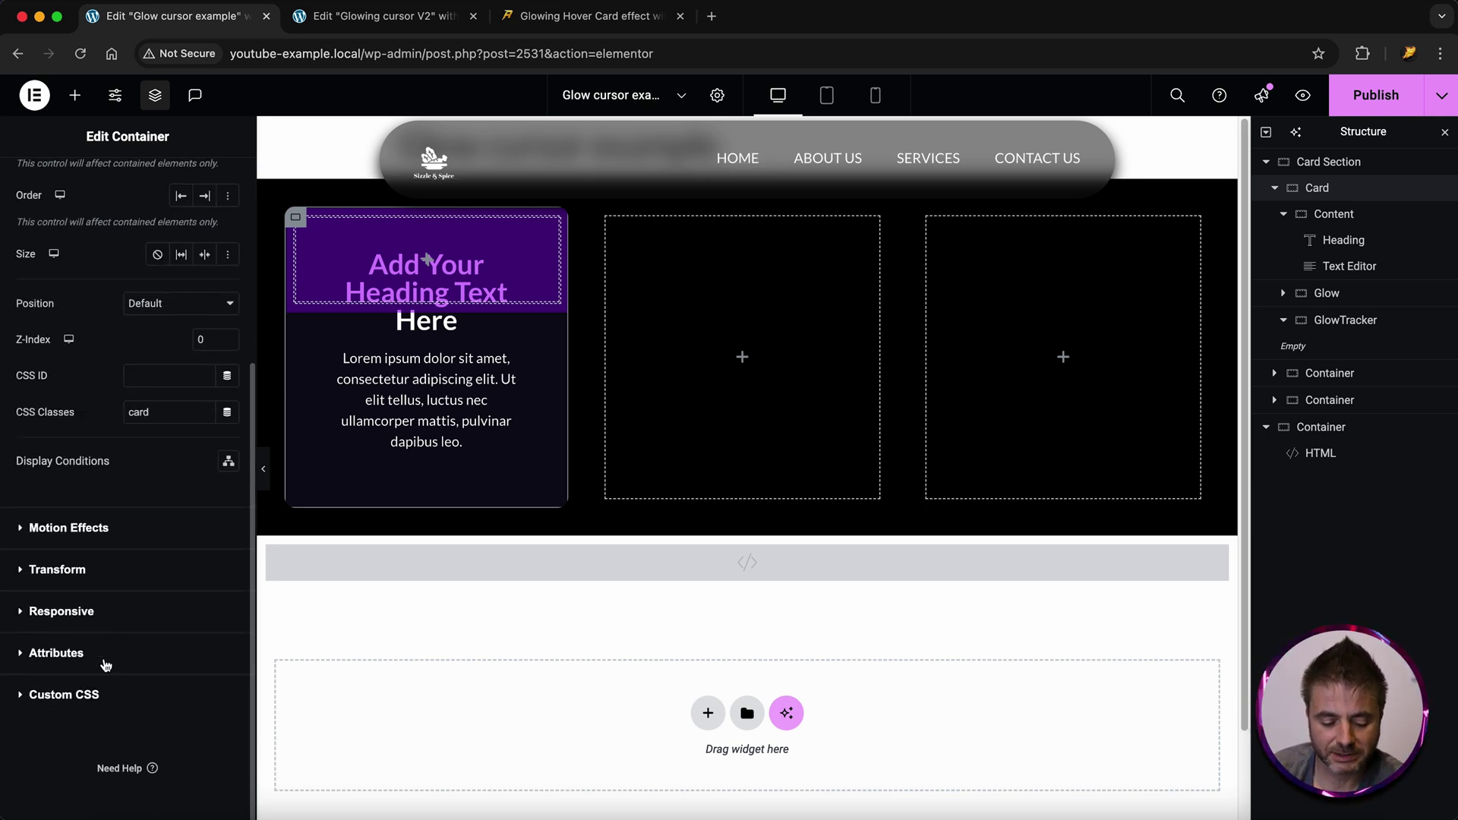
click(89, 695)
click(121, 577)
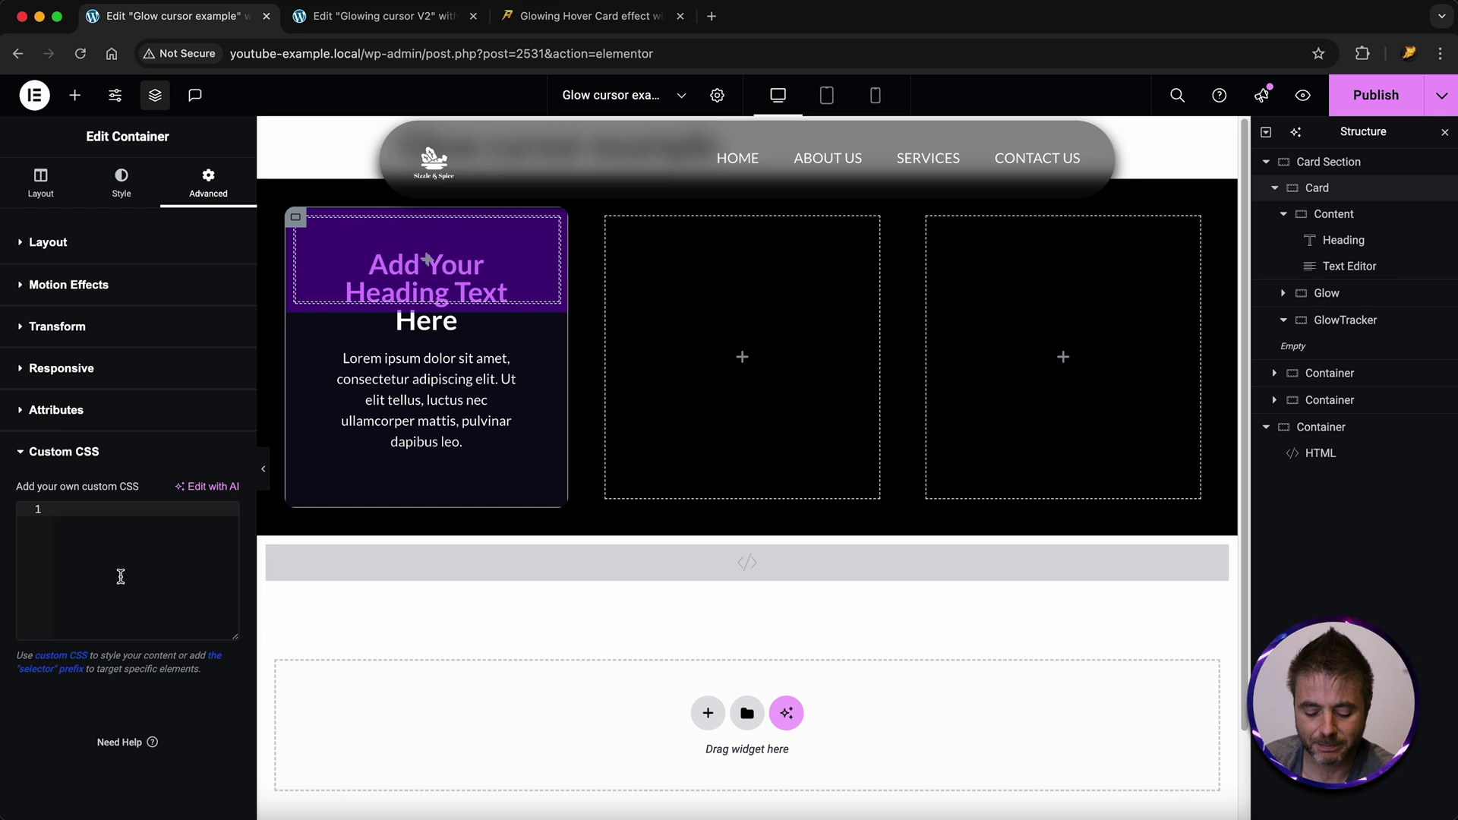
key(super+v)
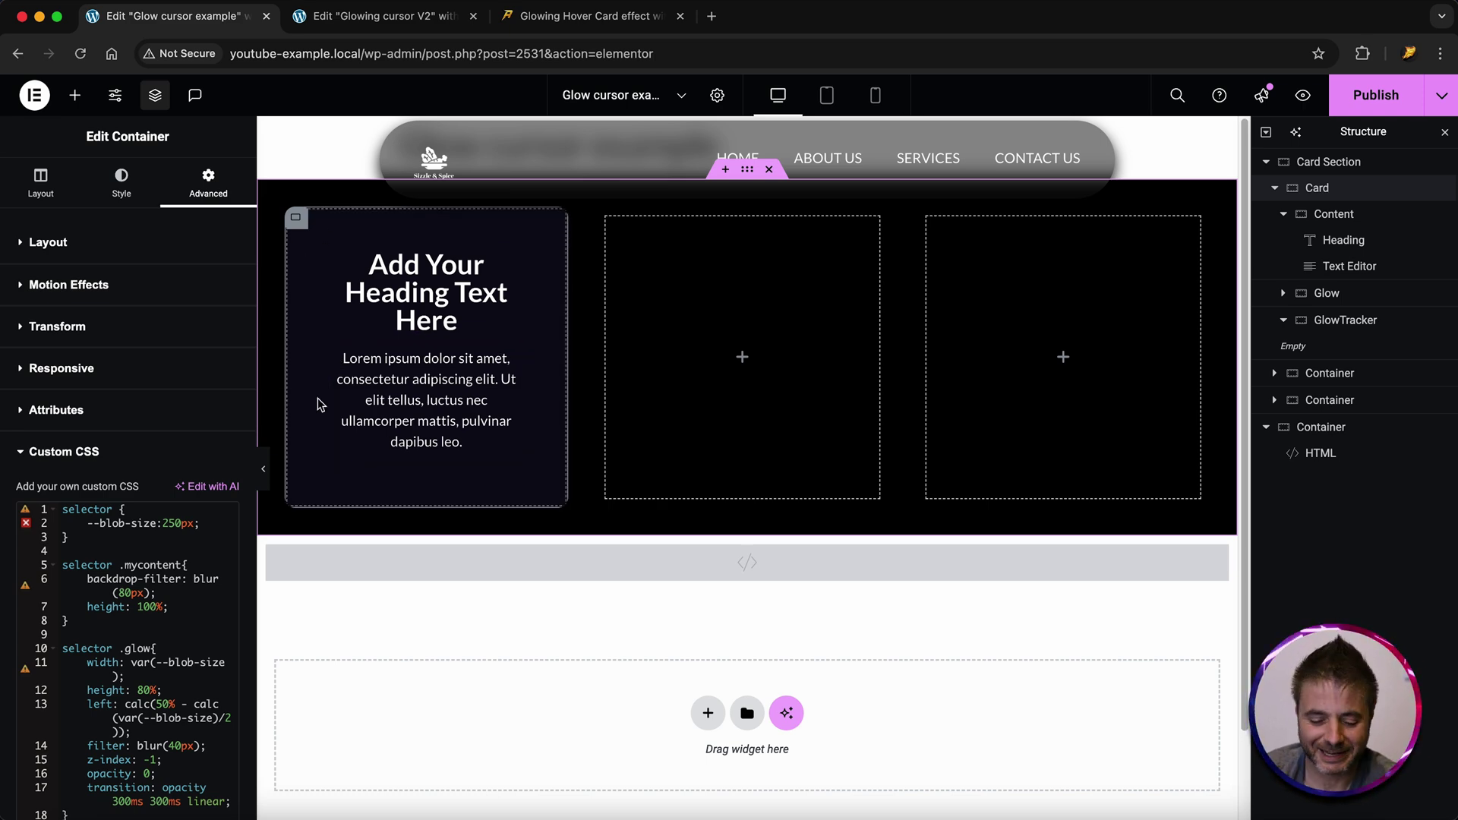
Copy the script for the HTML widget from the blog post and paste it into the HTML widget below the cards
click(592, 23)
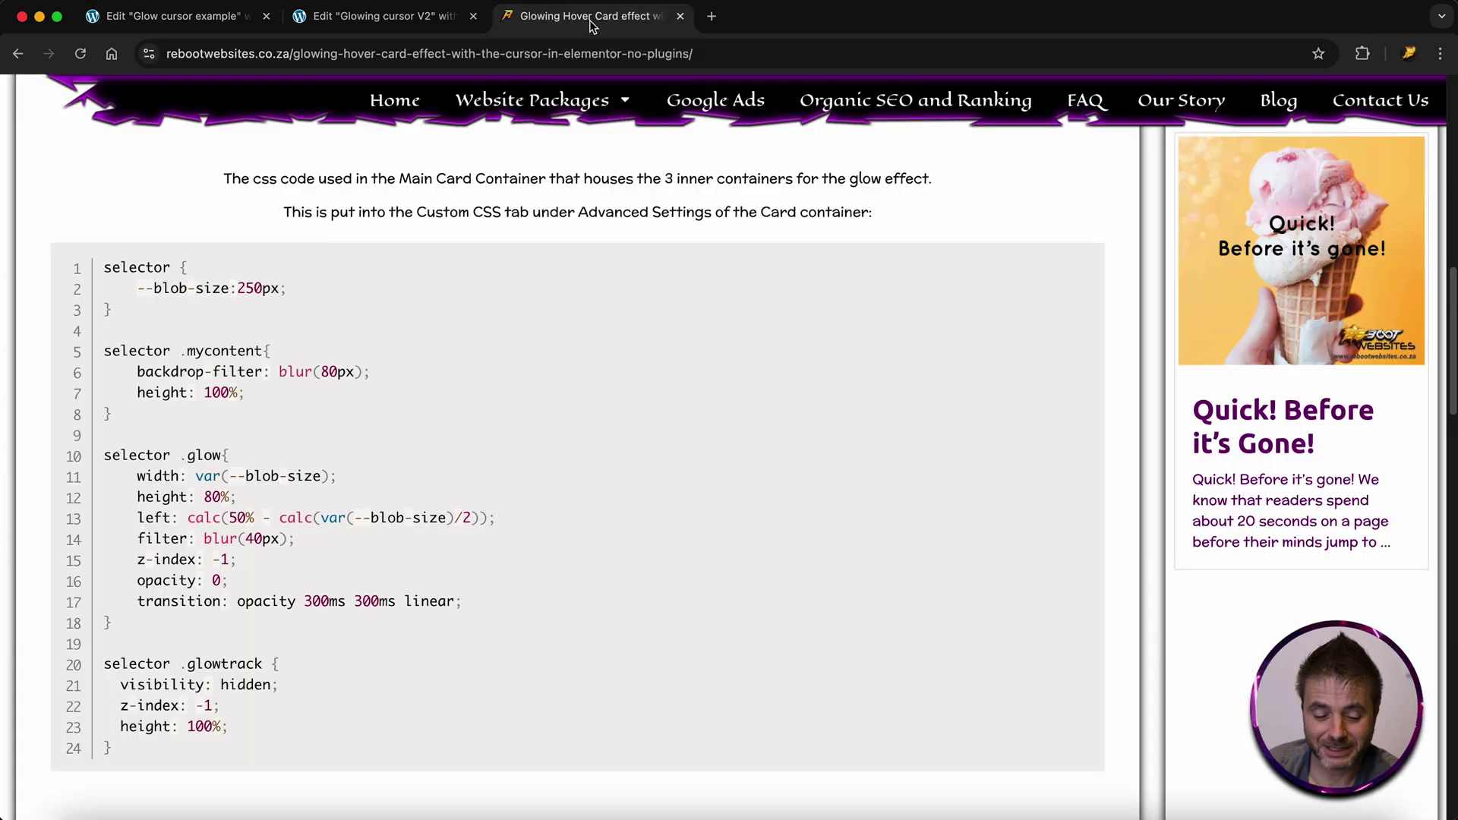
scroll(567, 480, down, 8)
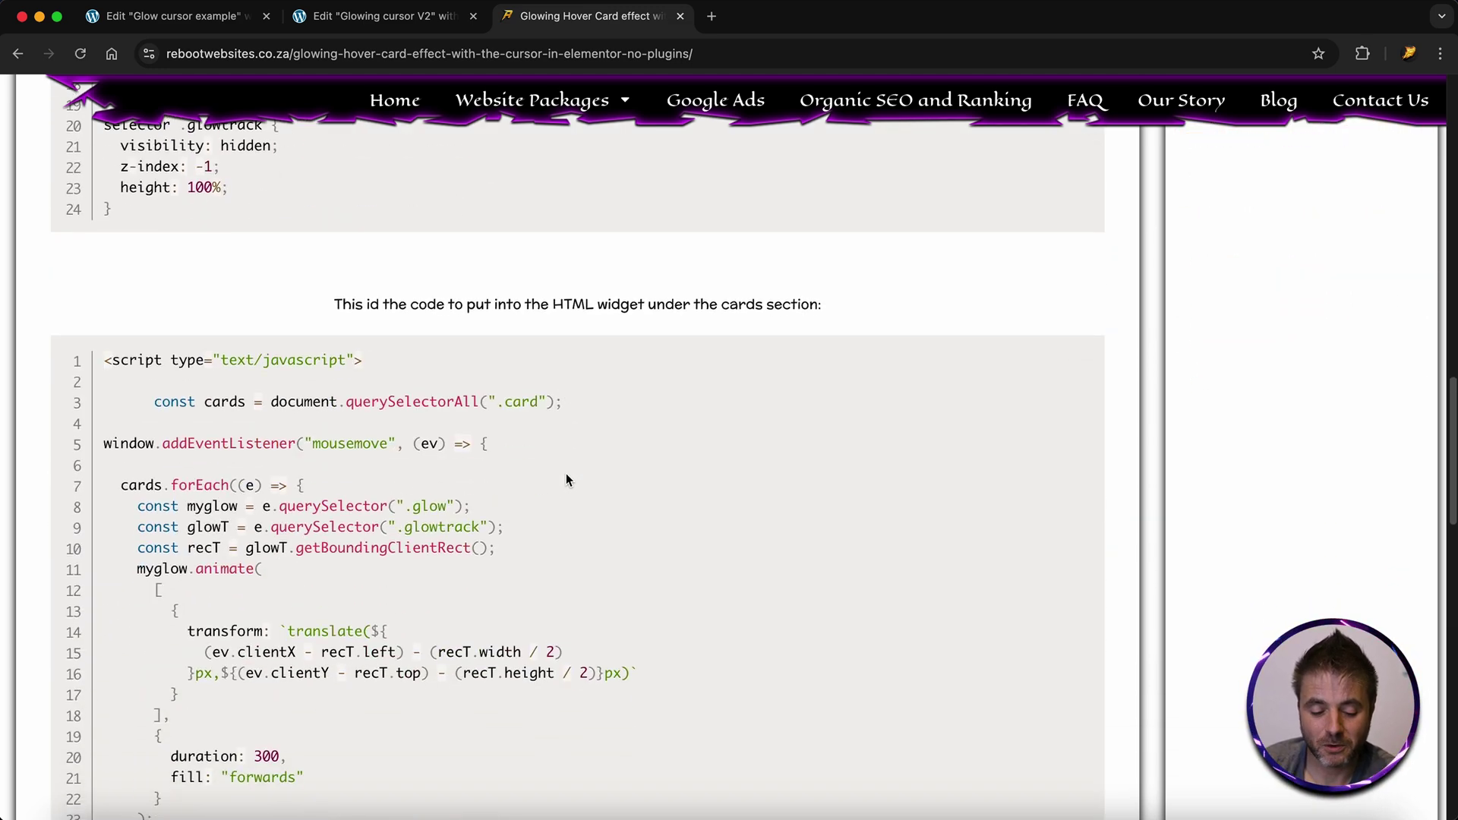
click(1082, 352)
click(175, 16)
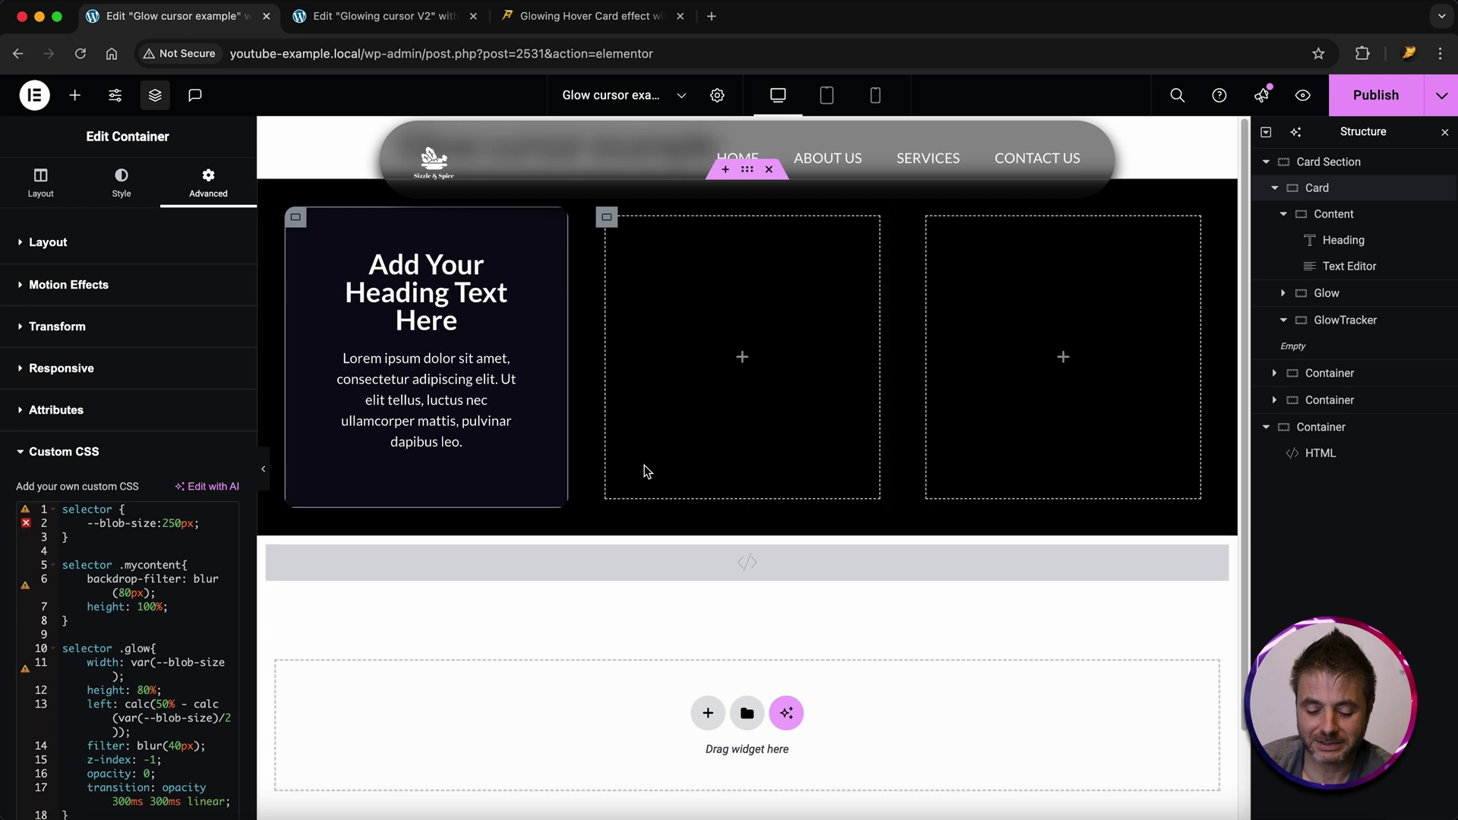
click(585, 561)
click(105, 371)
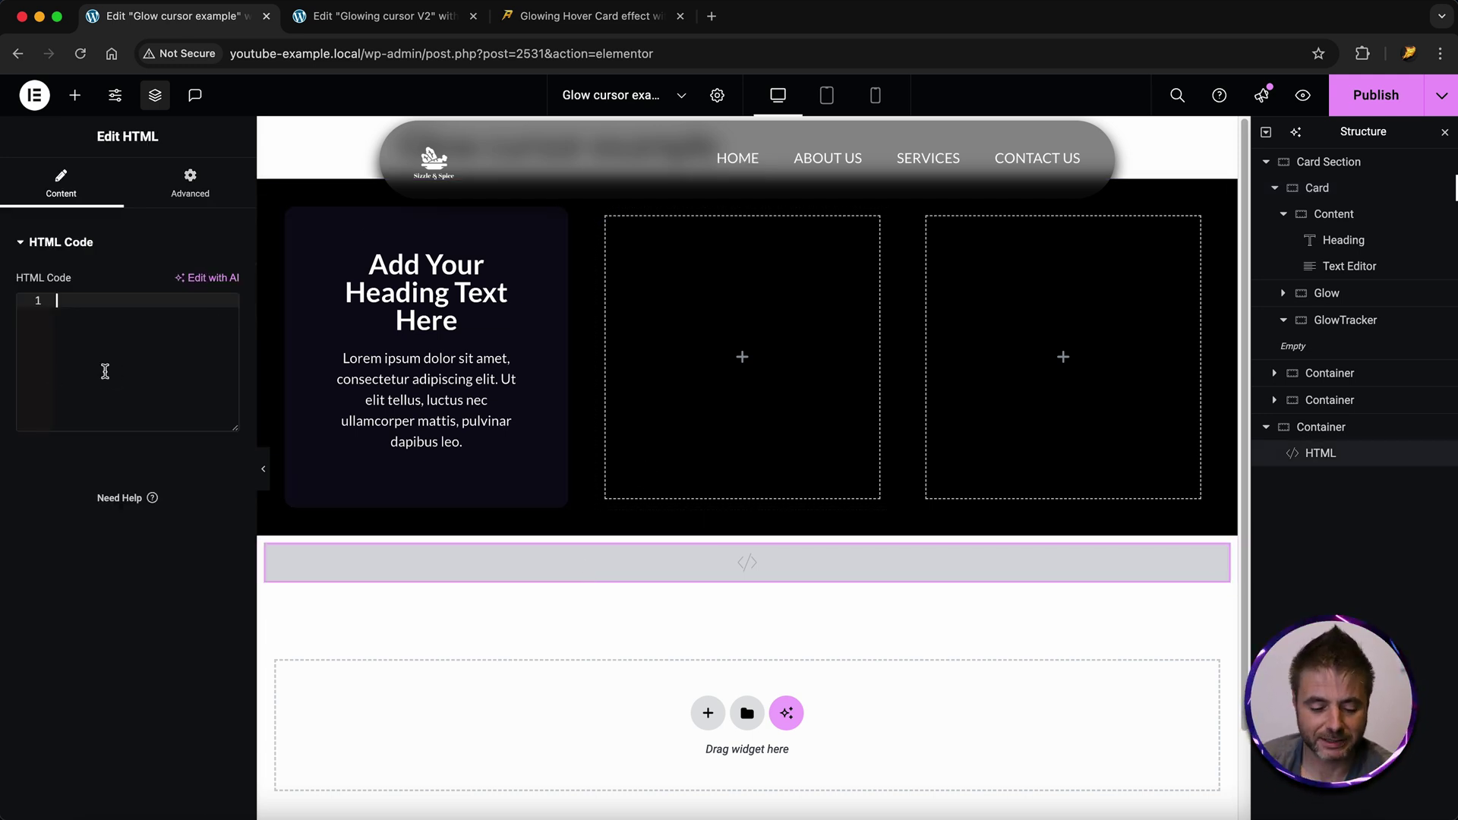
key(cmd+v)
Publish the page and open its preview to check the card glow
click(1391, 113)
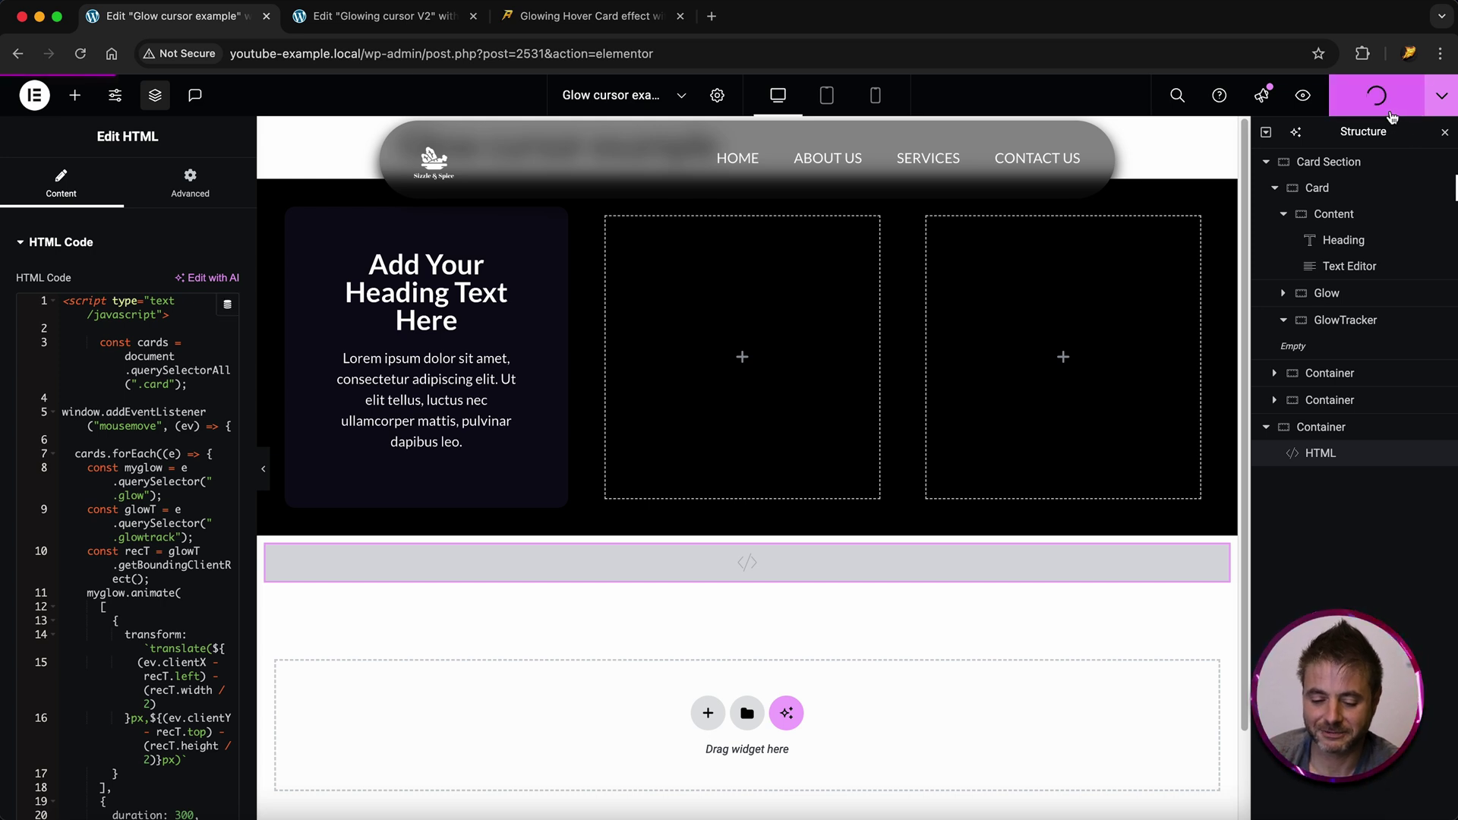
click(1302, 95)
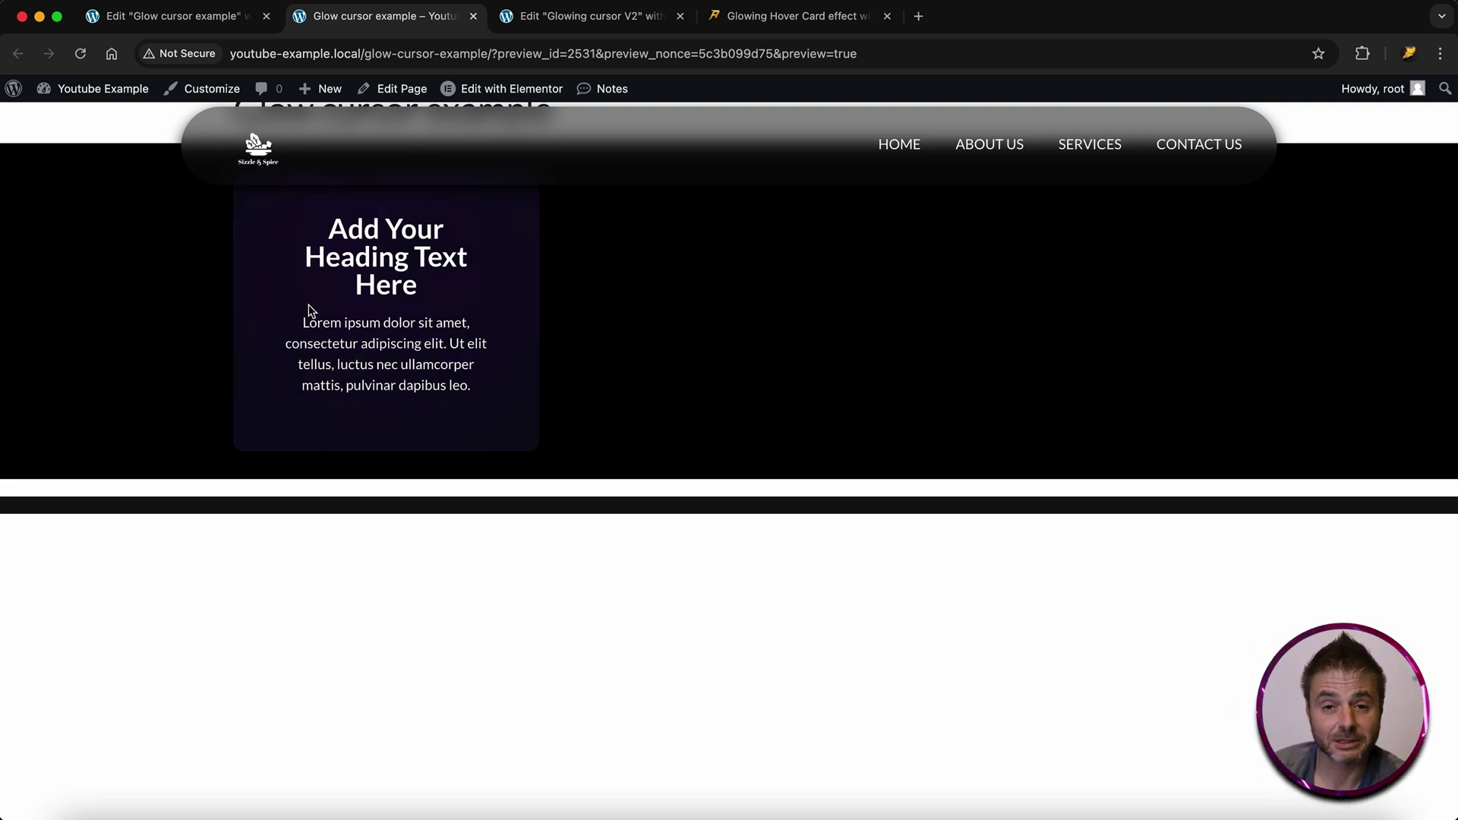
Back in the page editor, add a single-column container below the HTML widget and place a Spacer widget in it
click(207, 21)
click(706, 709)
click(688, 763)
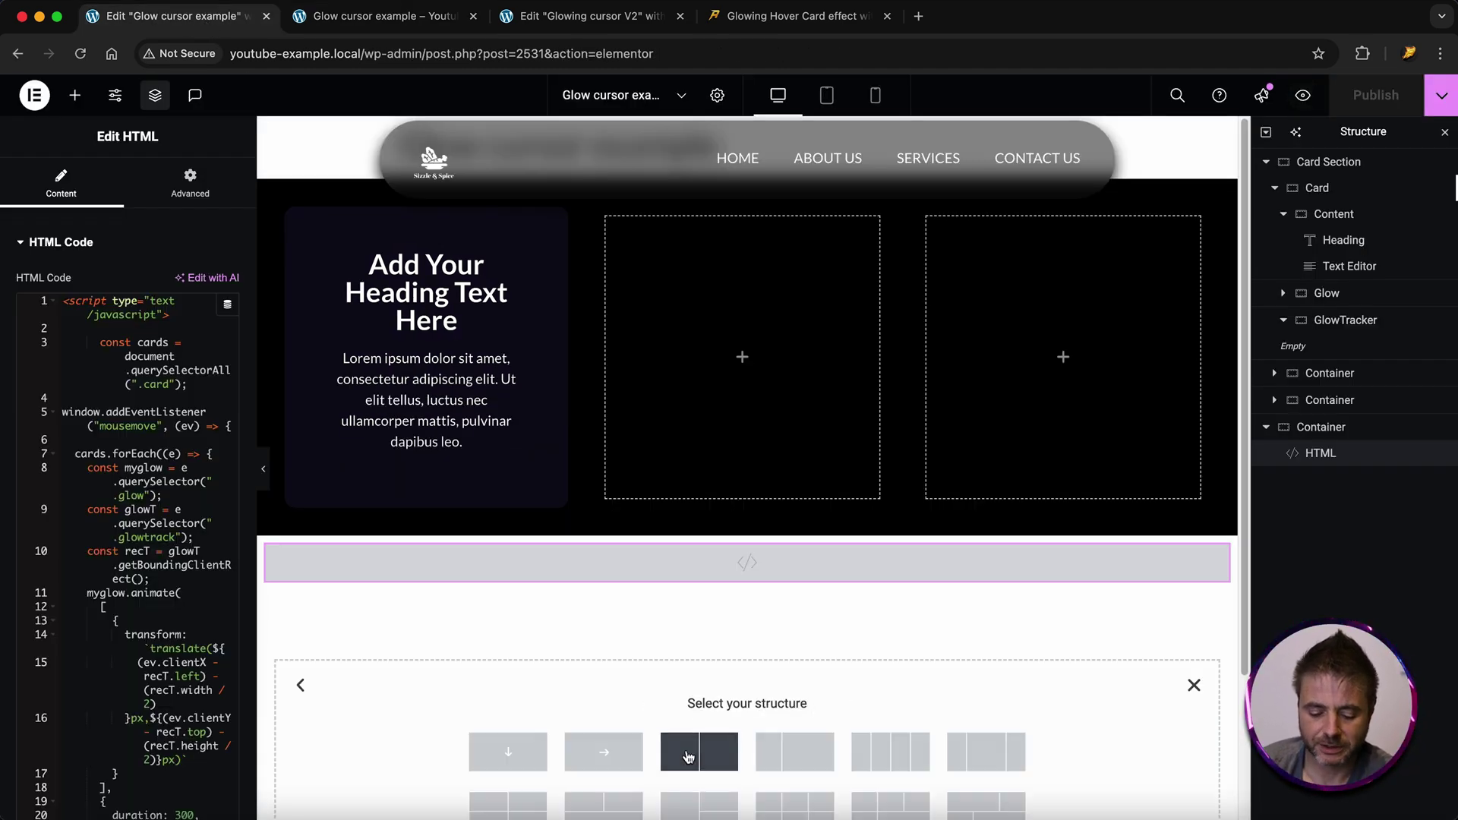
click(508, 751)
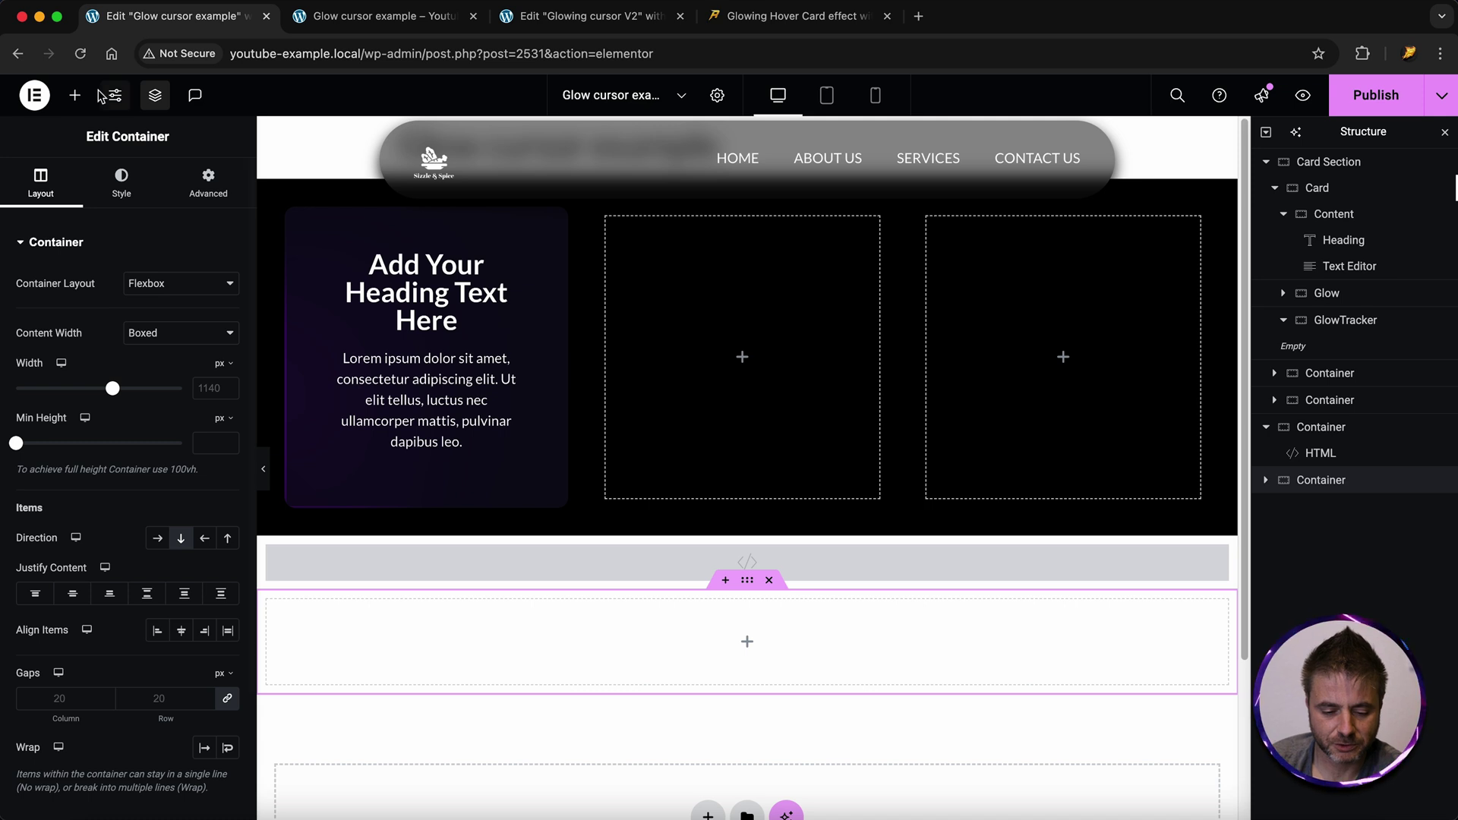
click(74, 95)
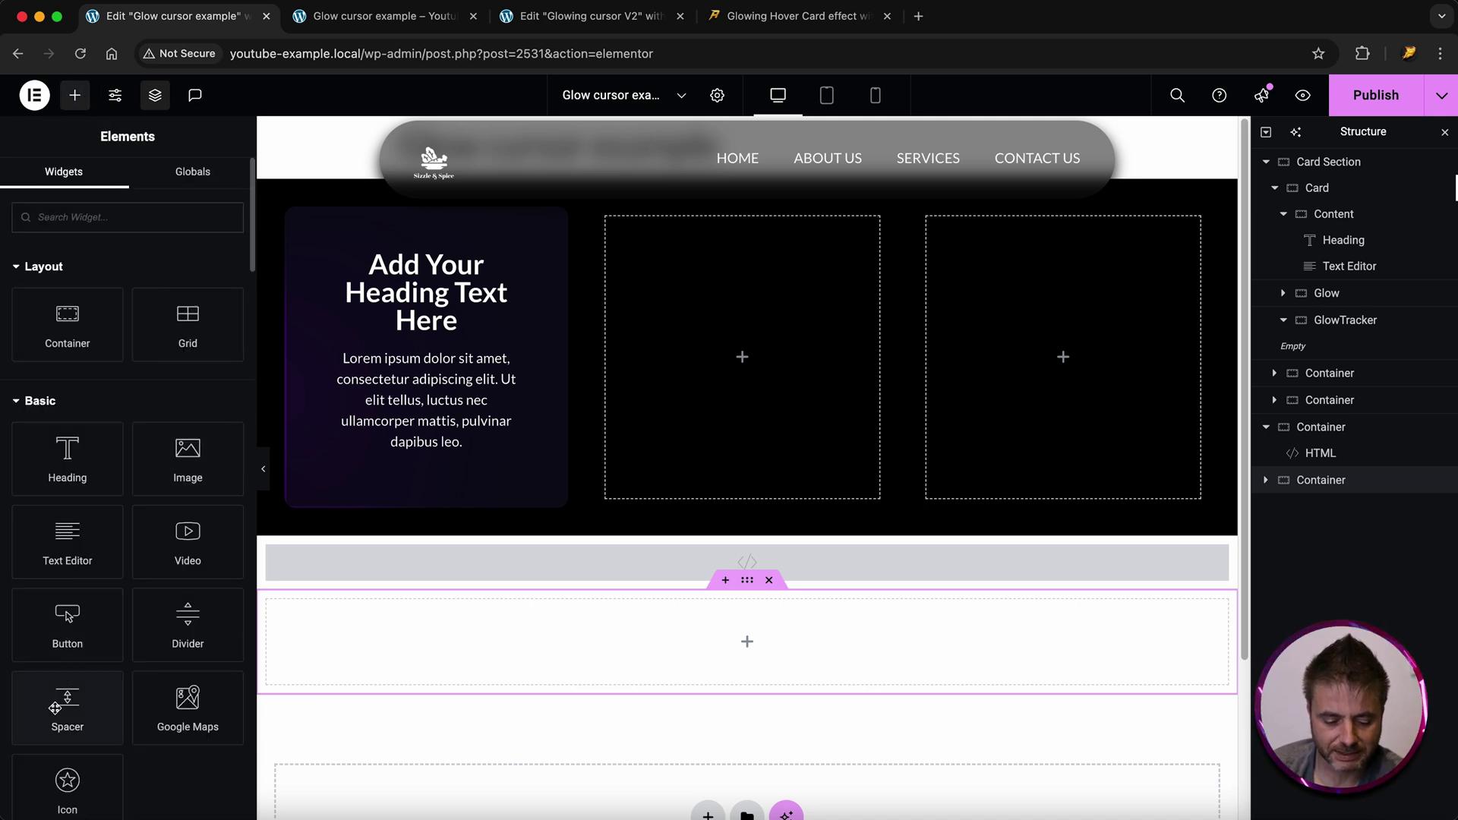
drag(55, 708, 501, 657)
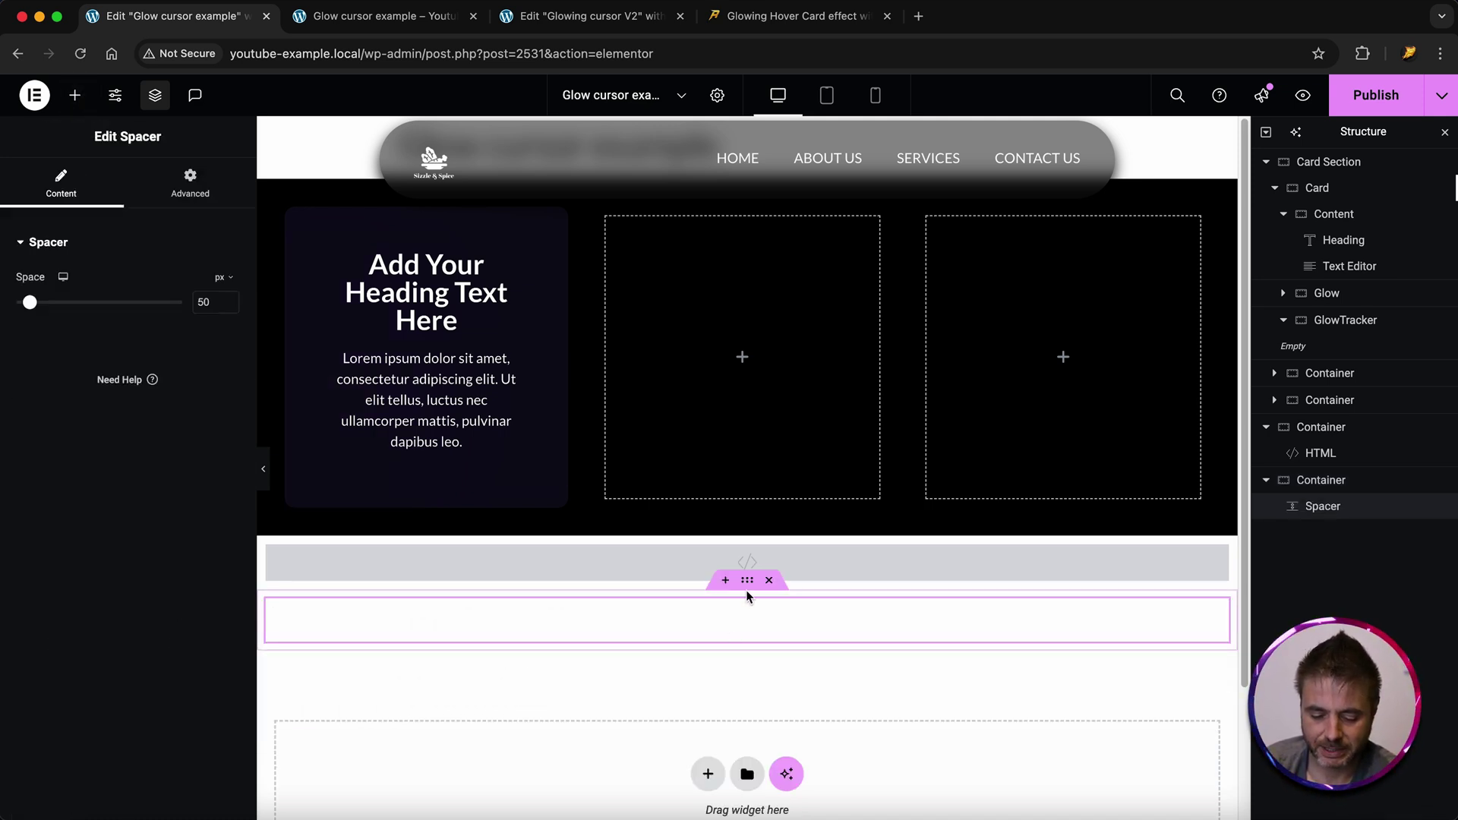
Give the new container a black background and set its spacer to 147 px
click(747, 585)
click(127, 185)
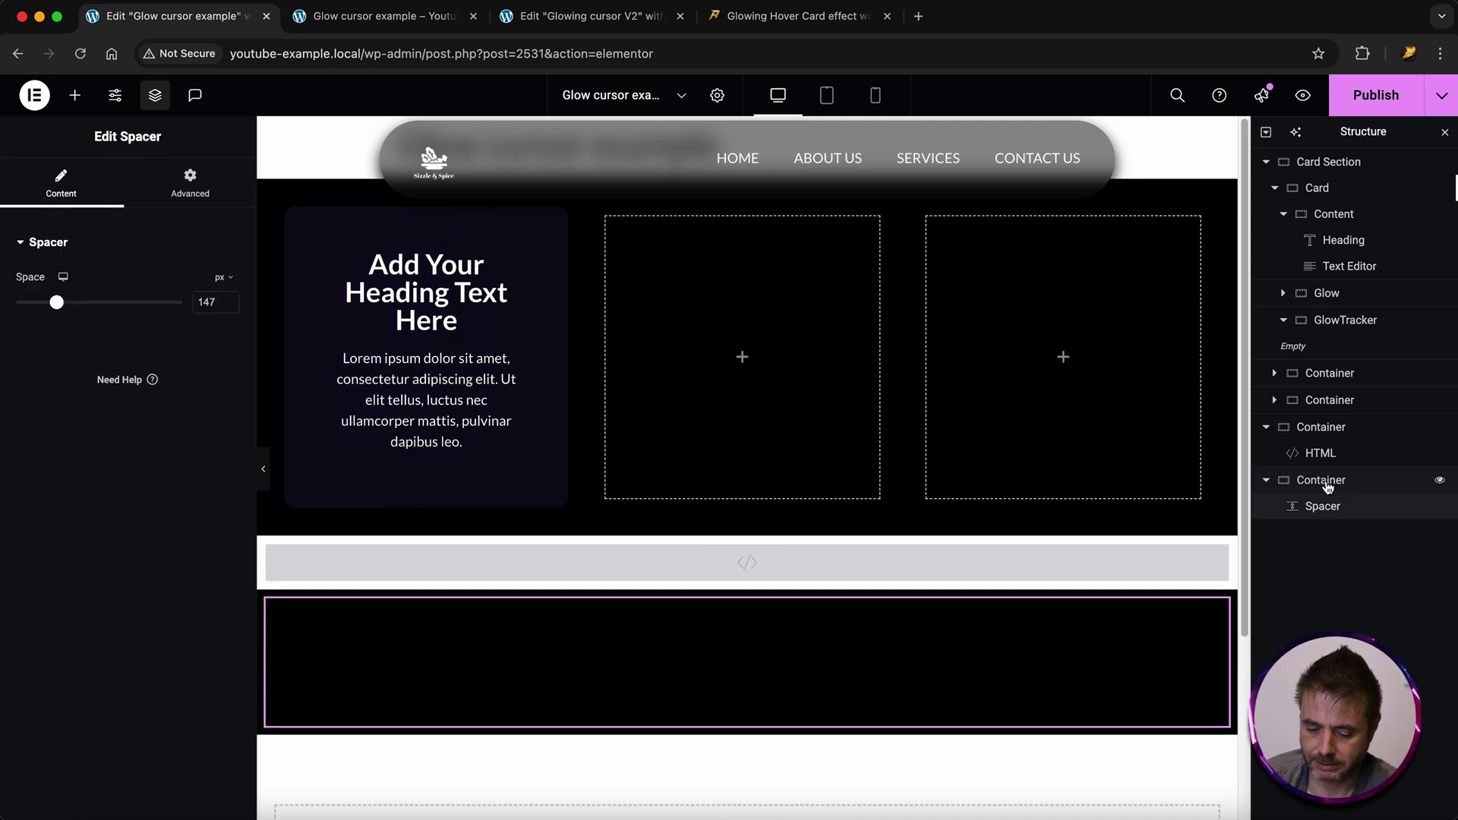
Move the spacer container above the Card Section, publish the page, and hide the page title
drag(1326, 483, 1318, 169)
click(1355, 112)
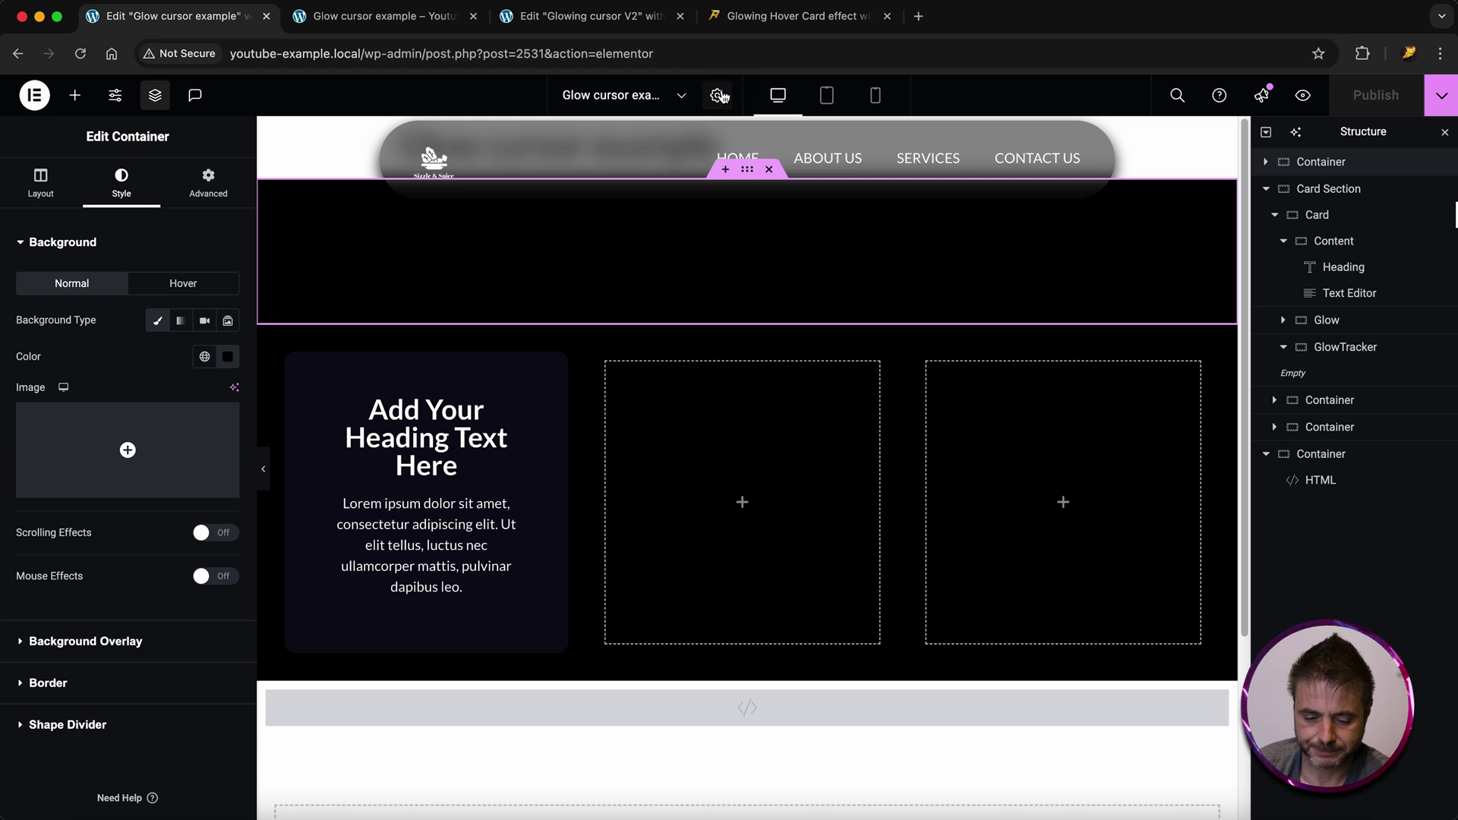
click(717, 95)
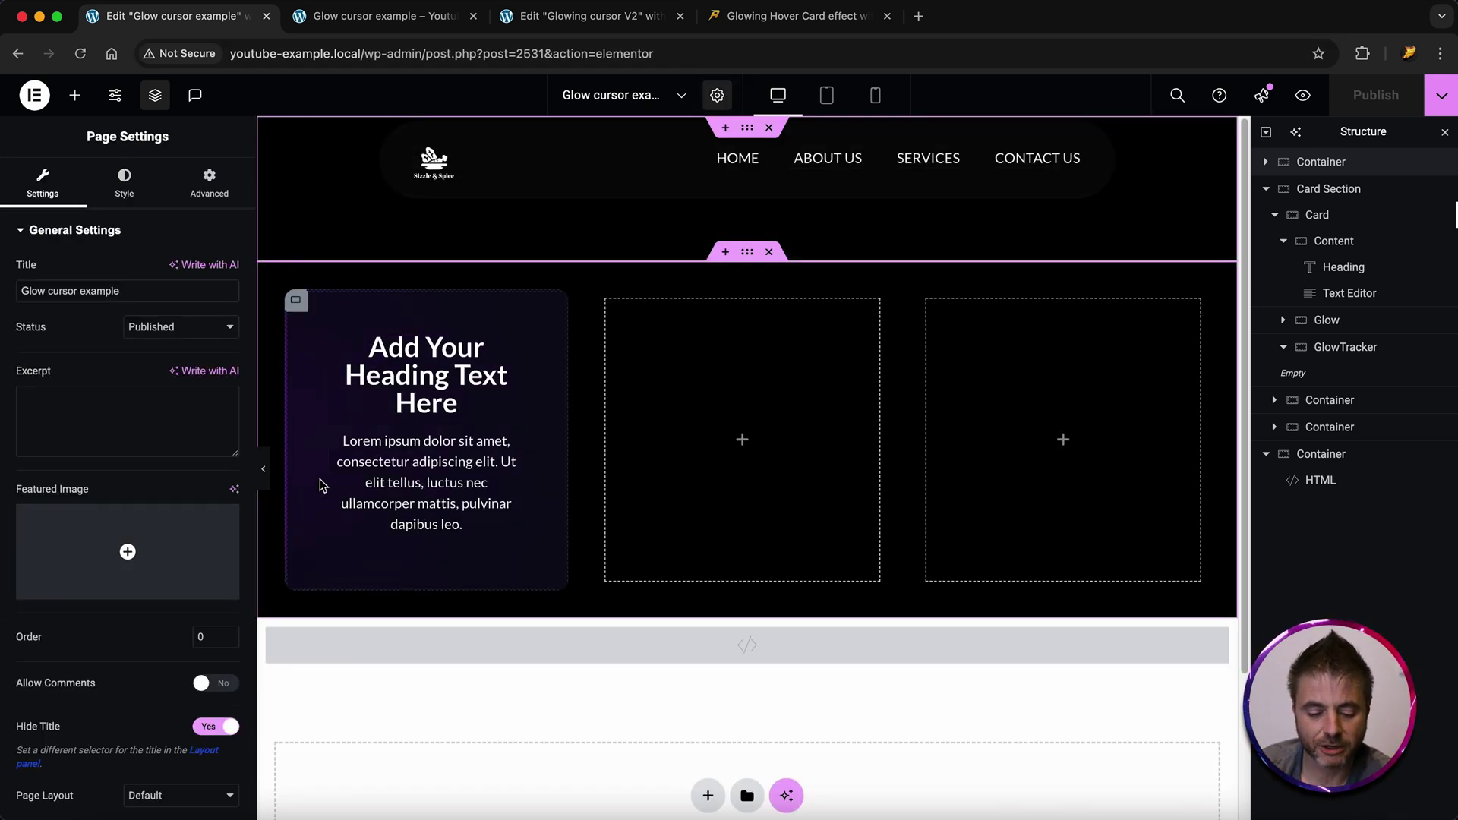
Raise the opacity of the Glow container's background color to #A700FFA8, save, and check the glow in the page preview
click(296, 301)
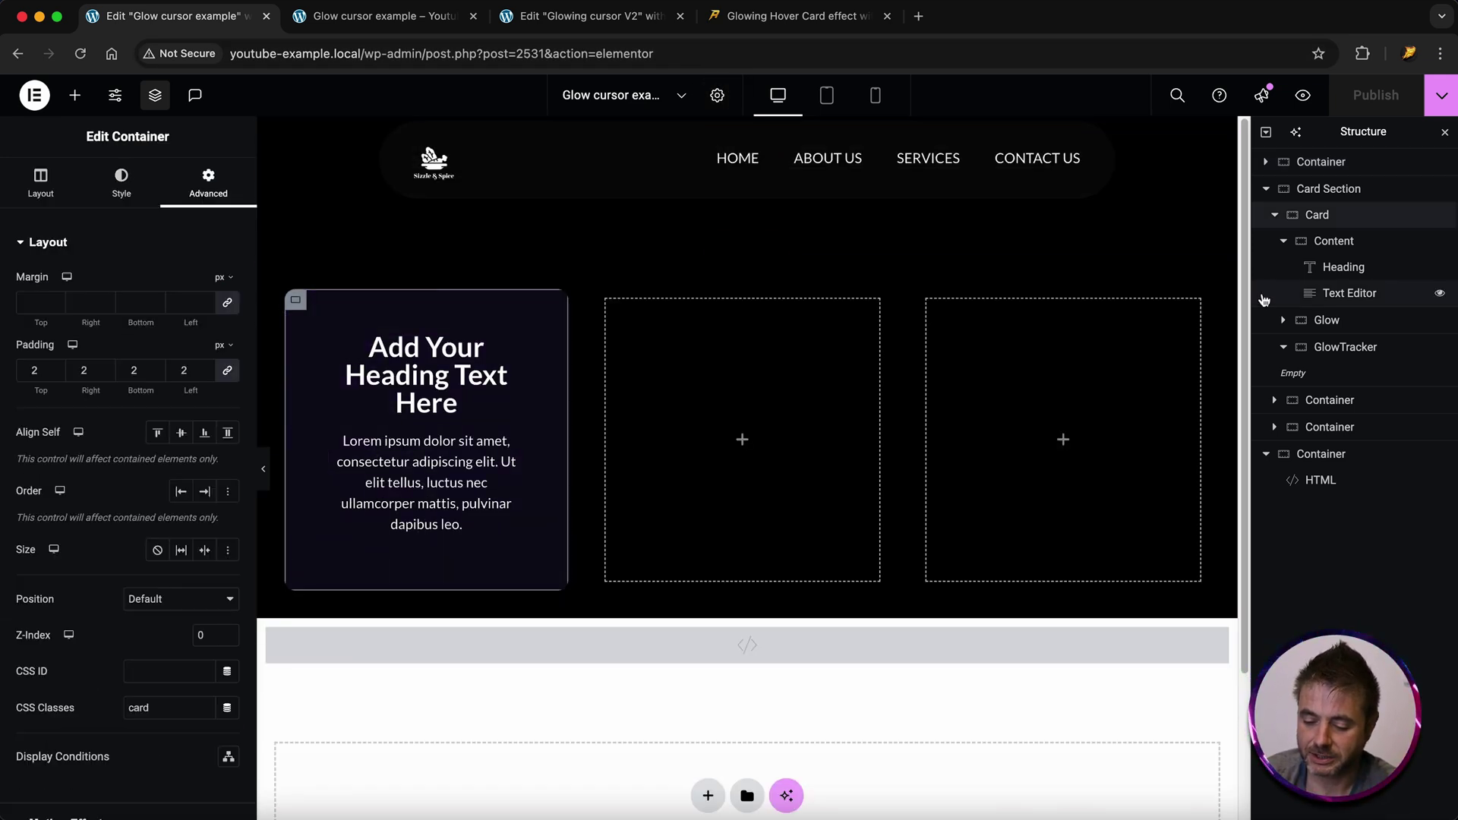
click(1326, 320)
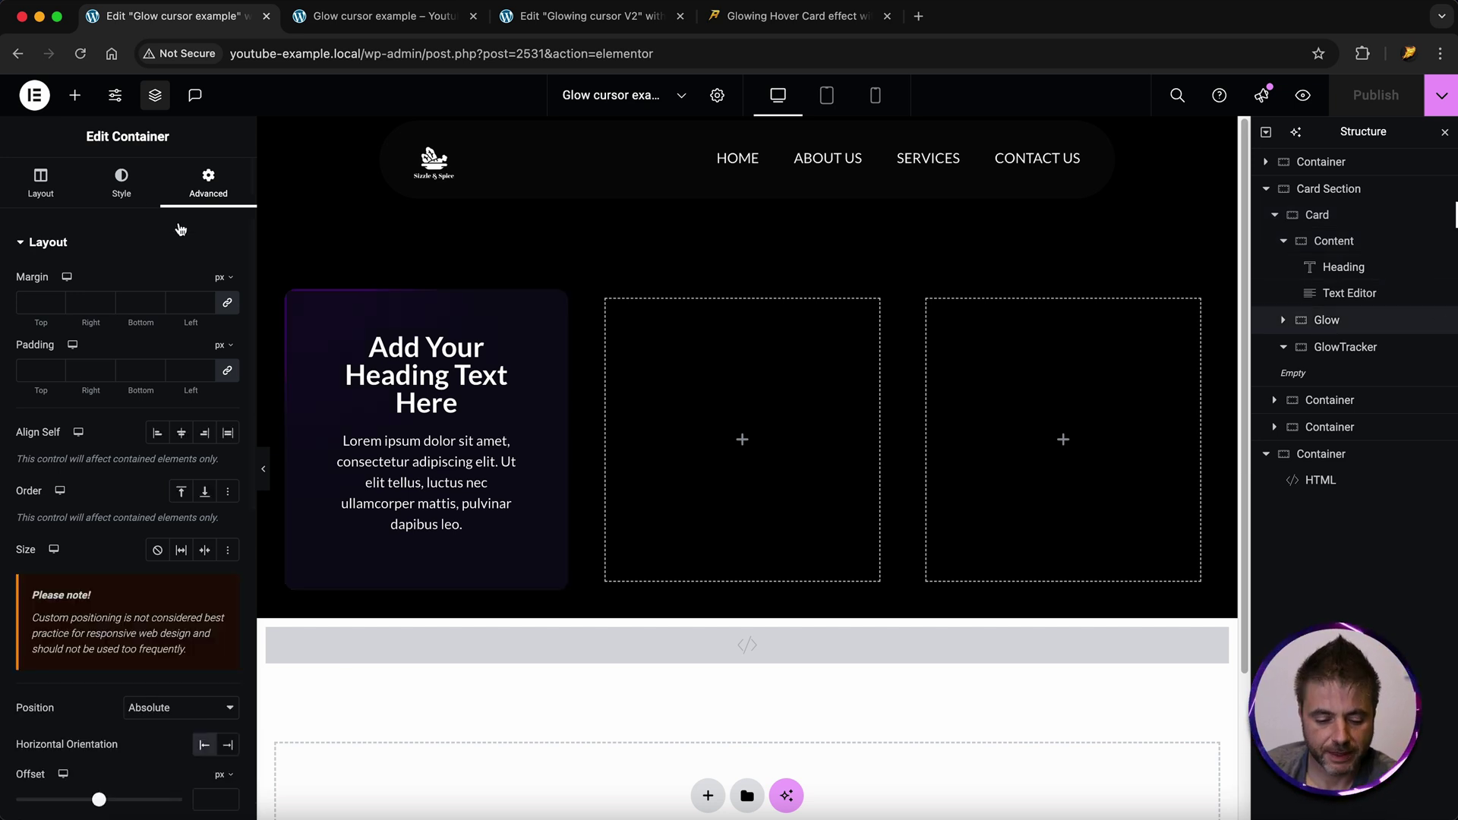
click(120, 186)
click(228, 357)
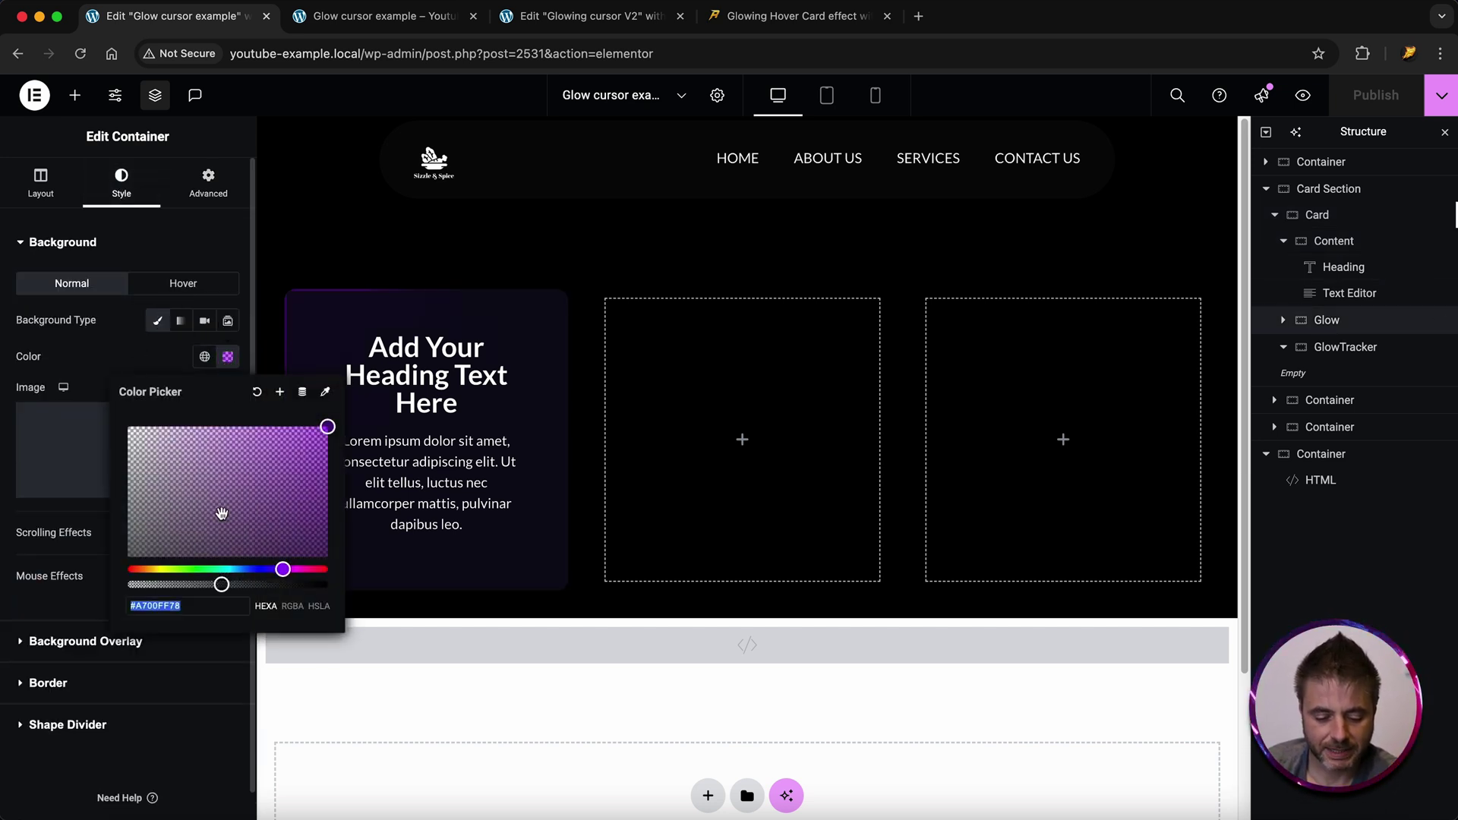
drag(221, 584, 260, 584)
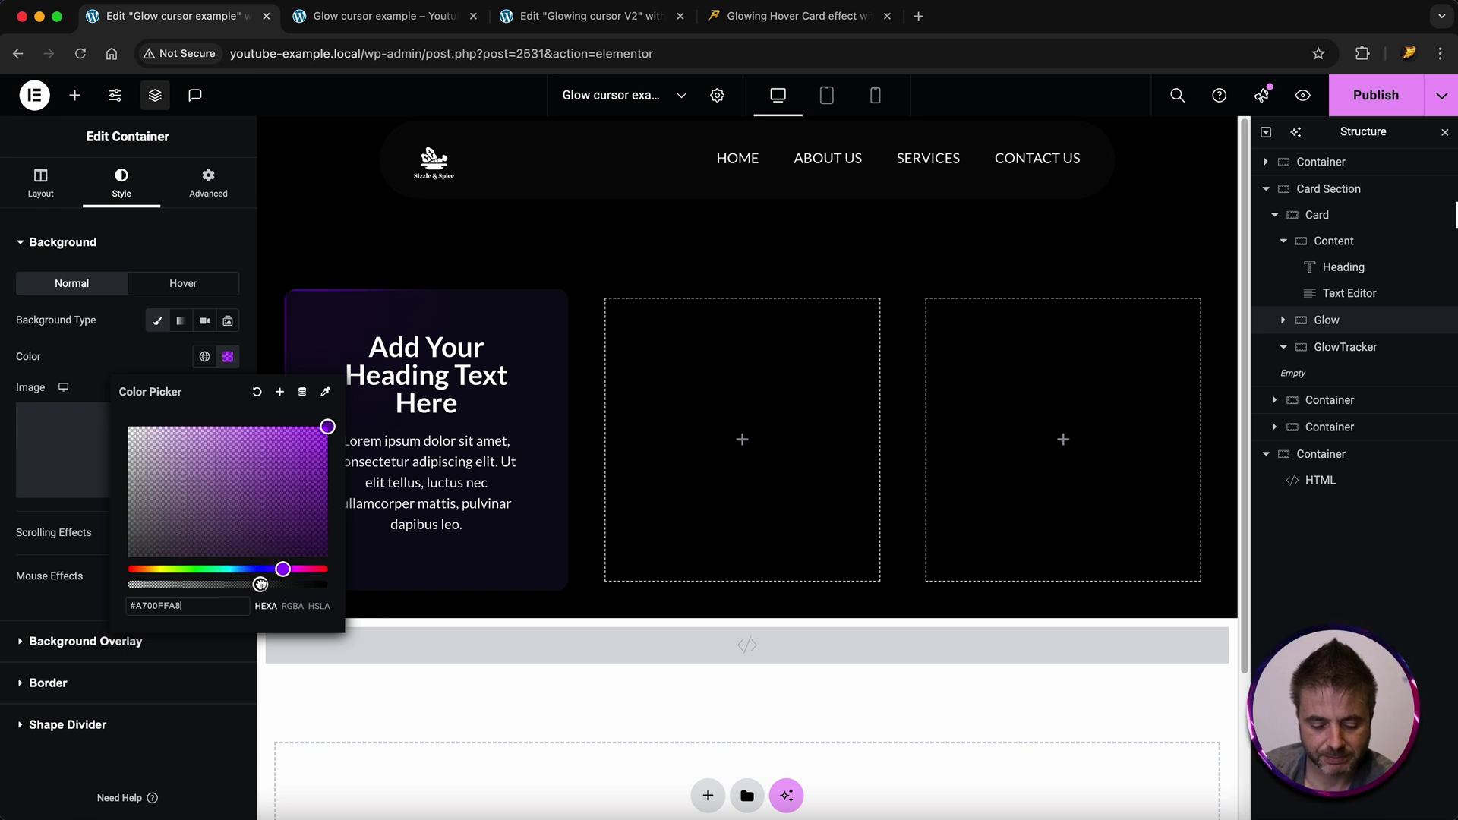
key(super+s)
click(384, 16)
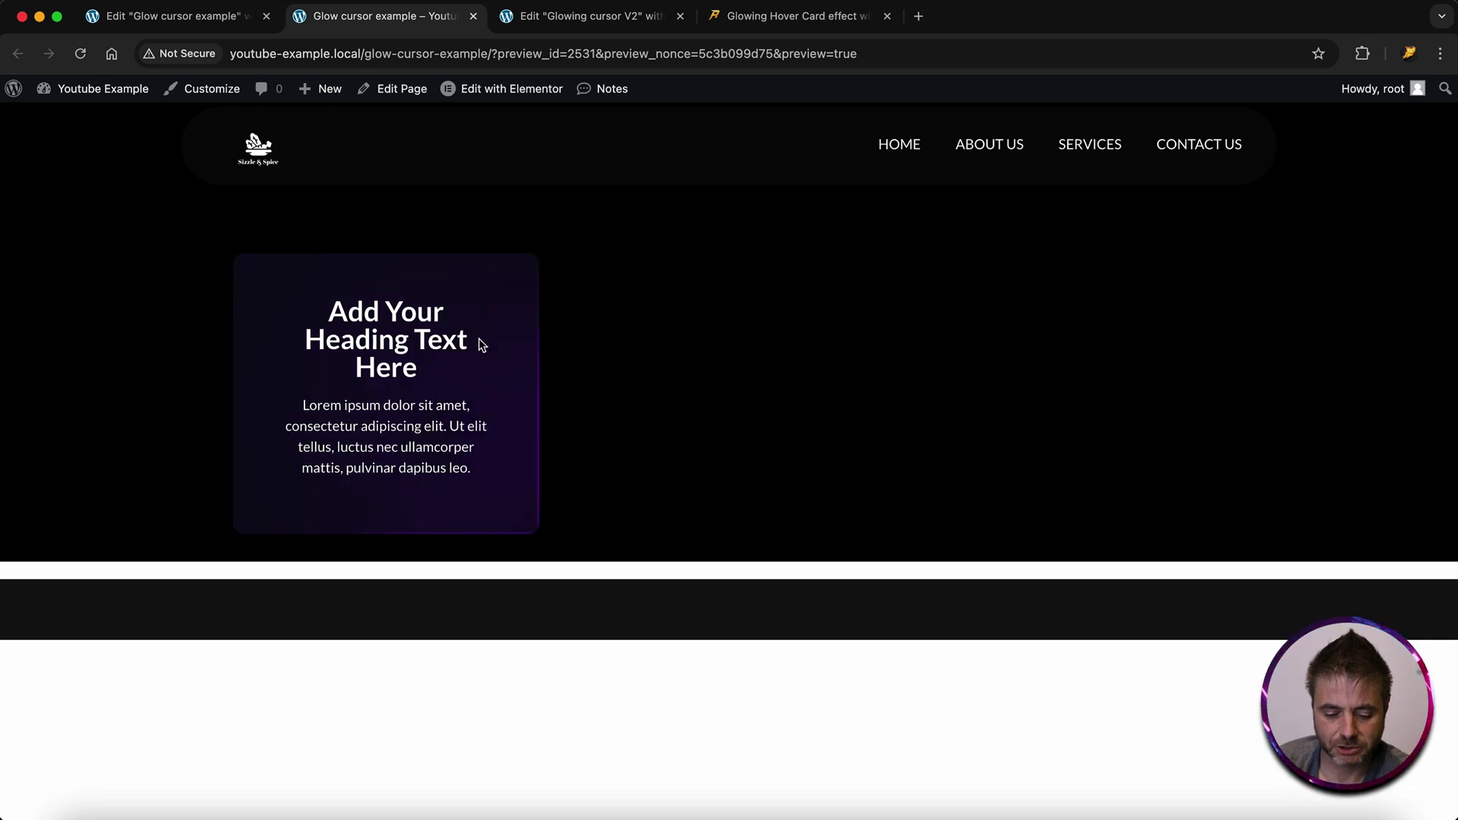
Make the Glow container's background fully opaque #A700FF, publish, and check the glow in the page preview
click(196, 22)
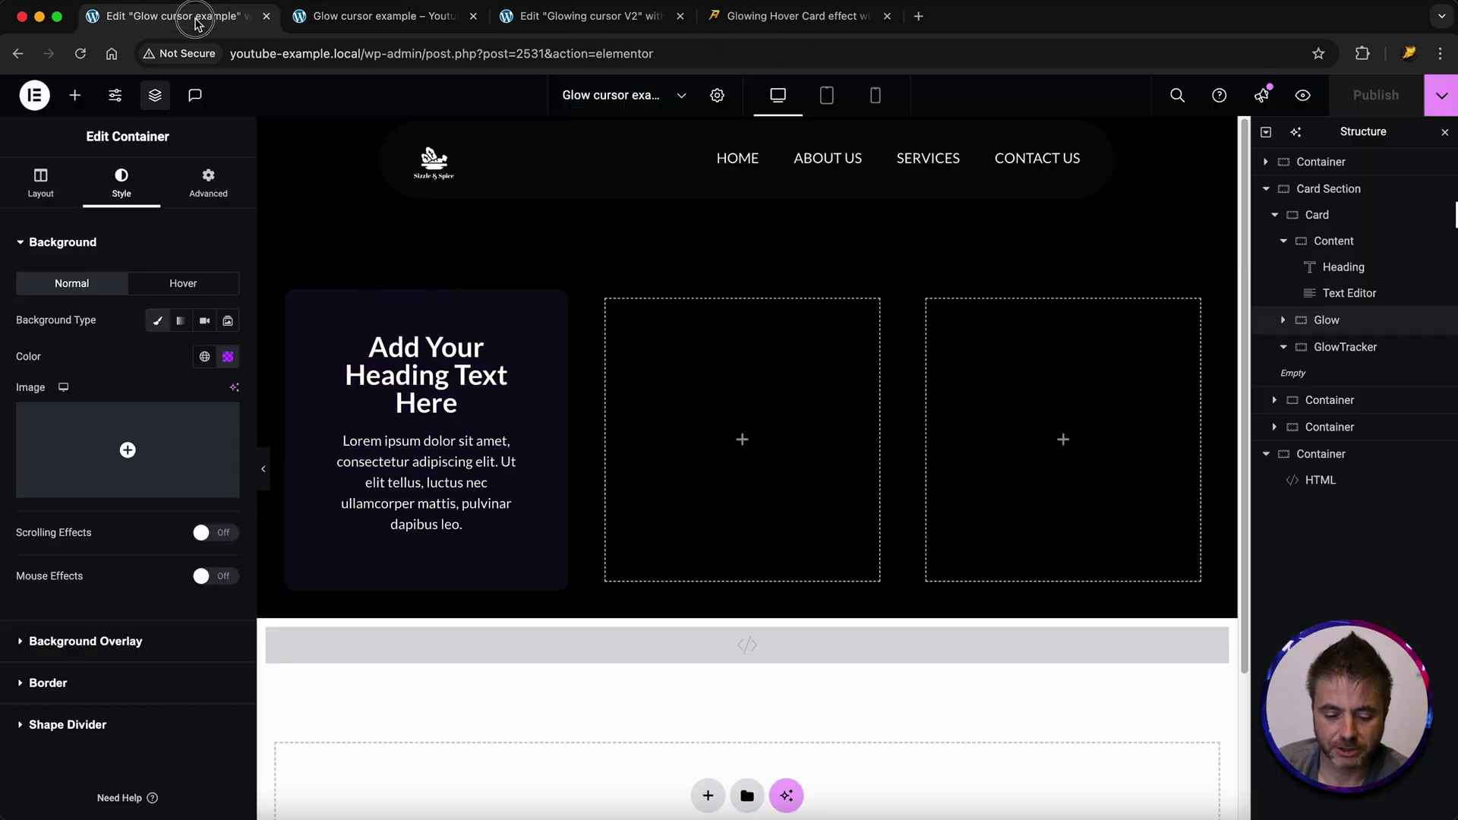
click(228, 356)
drag(260, 584, 337, 586)
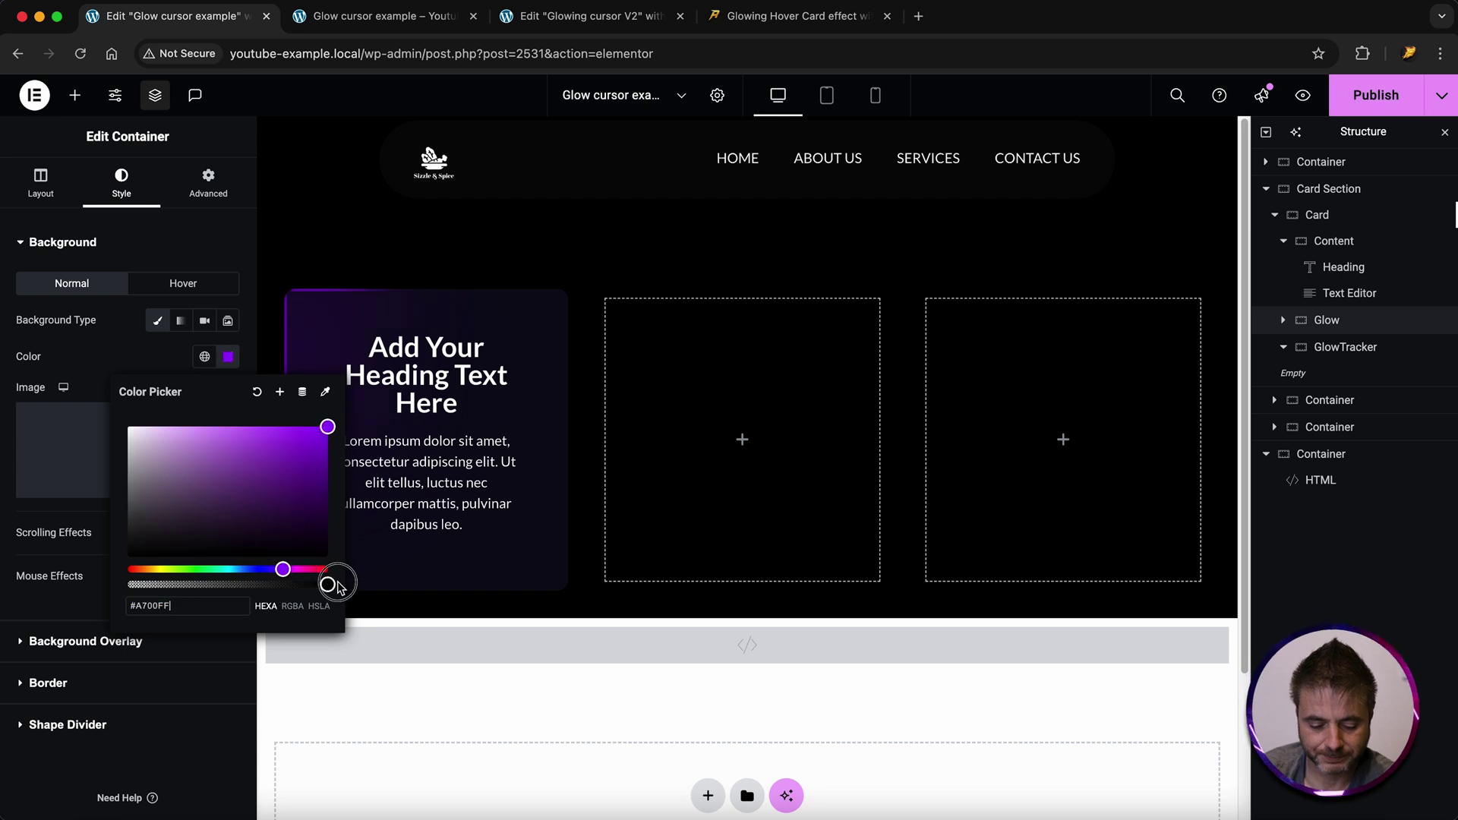
click(1359, 95)
click(349, 16)
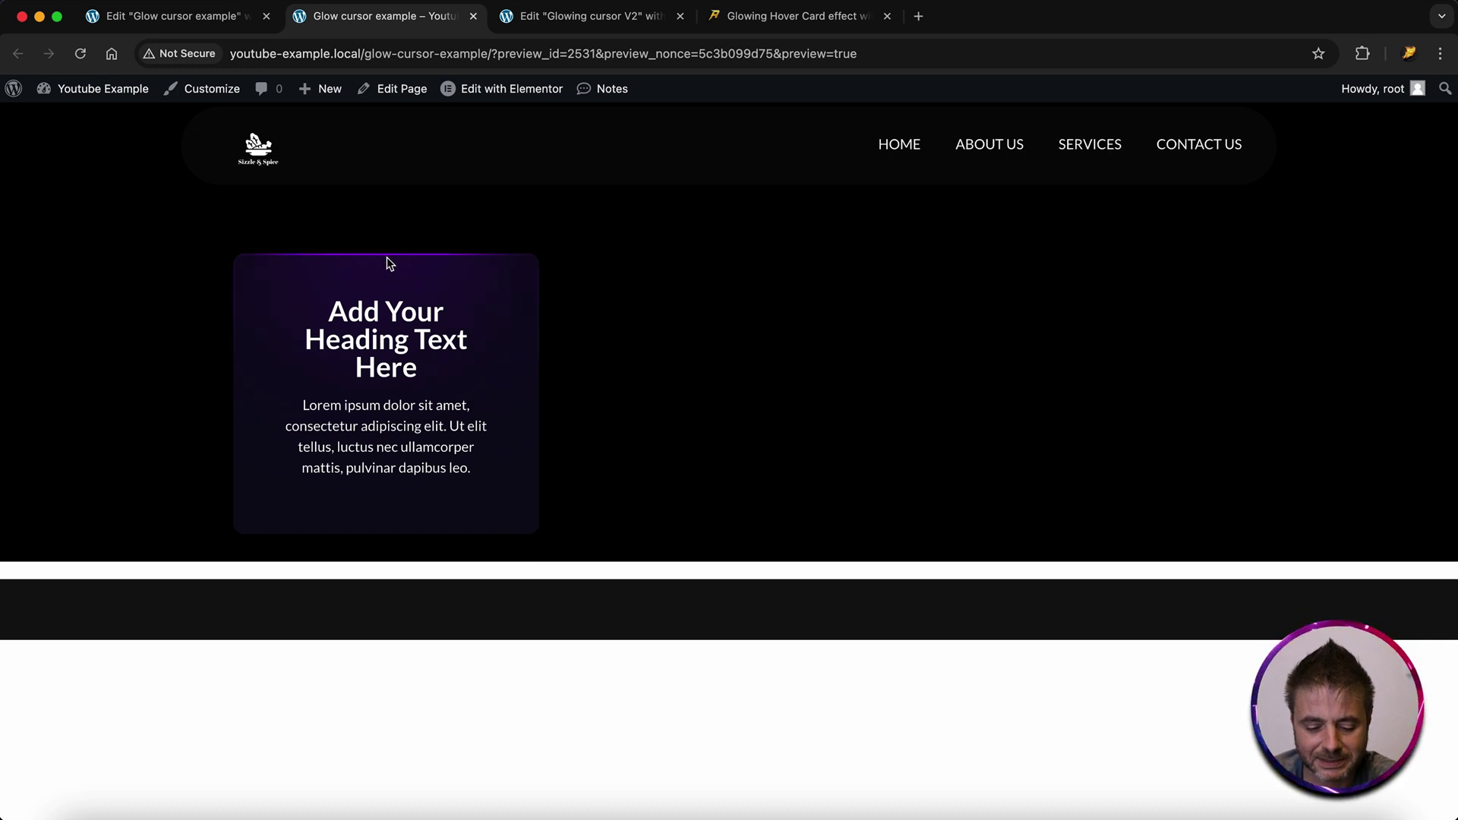
Set the first Card container's padding to 4 px on all sides, publish, and check the page preview
click(228, 16)
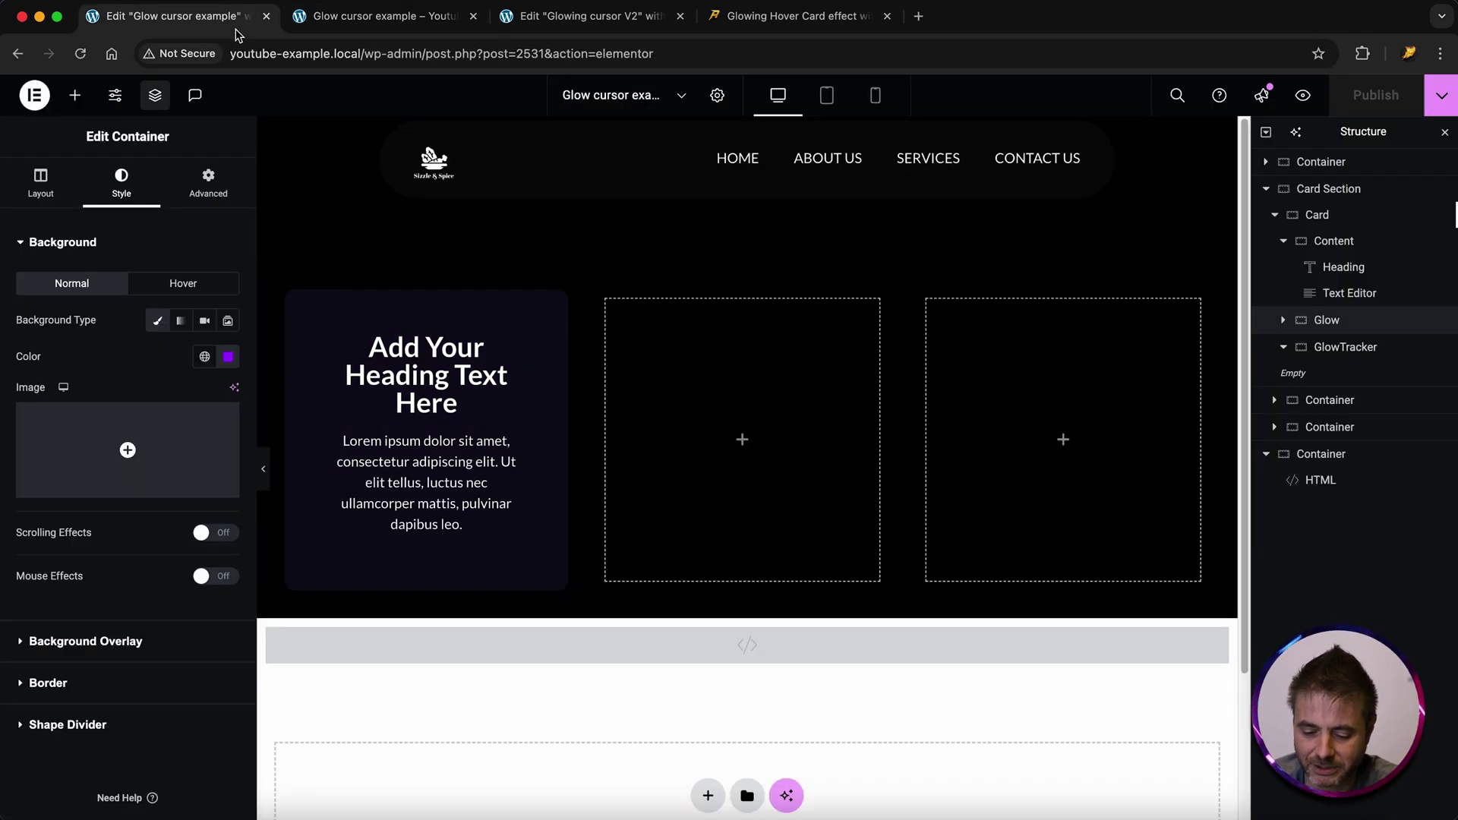
click(1317, 215)
click(208, 184)
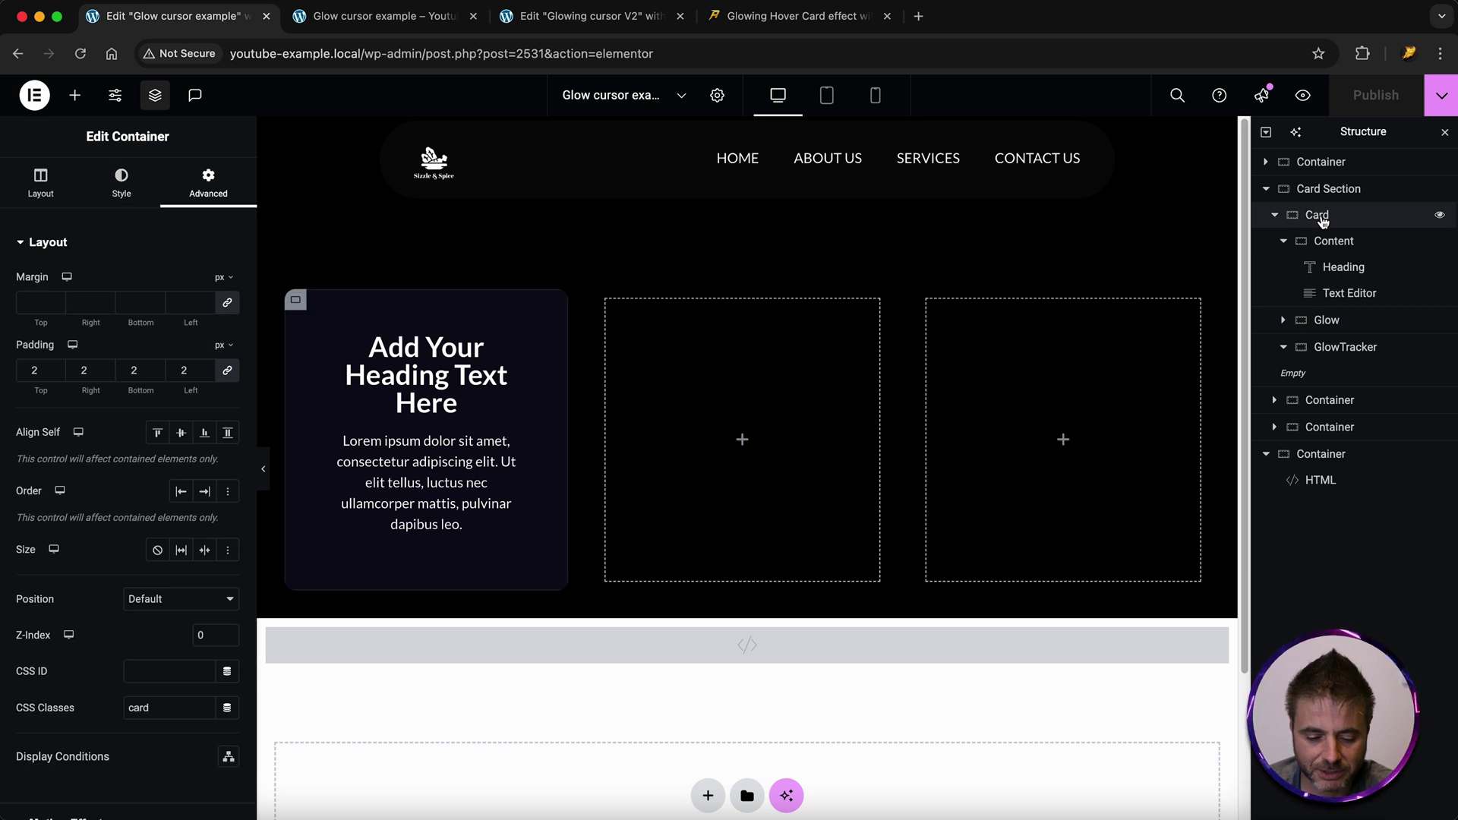
click(58, 369)
click(56, 369)
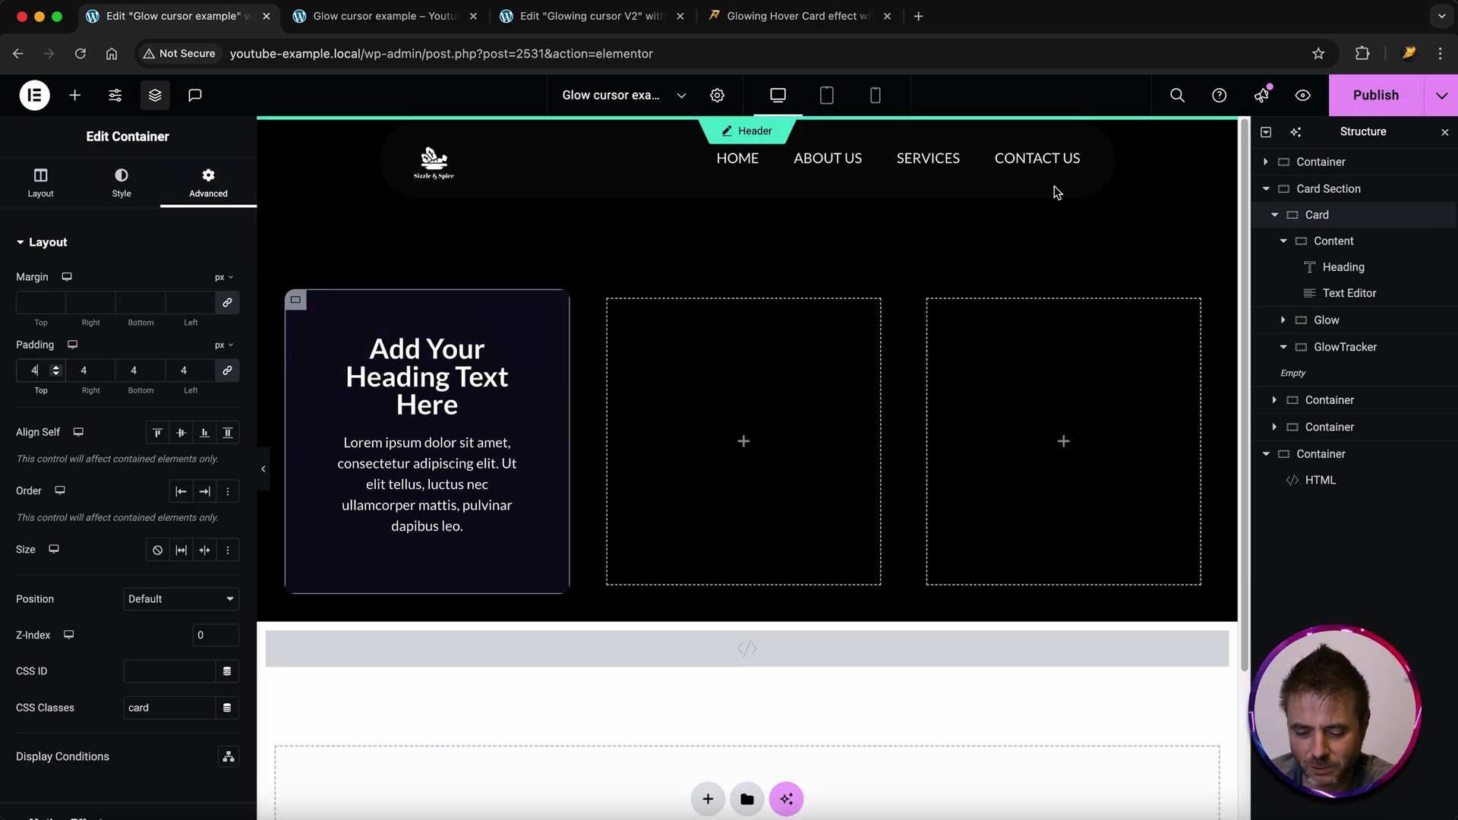
click(1336, 96)
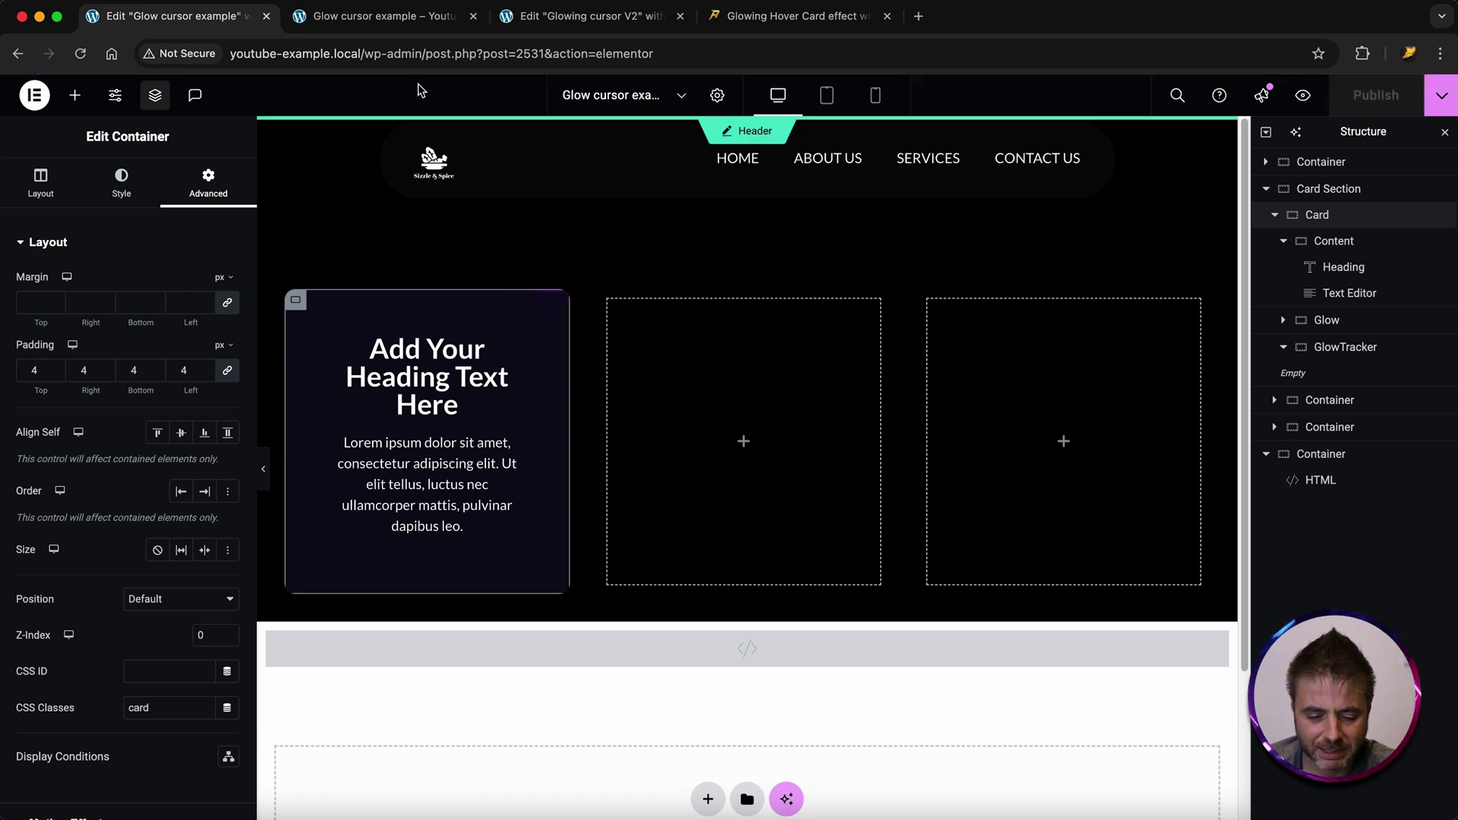
click(400, 20)
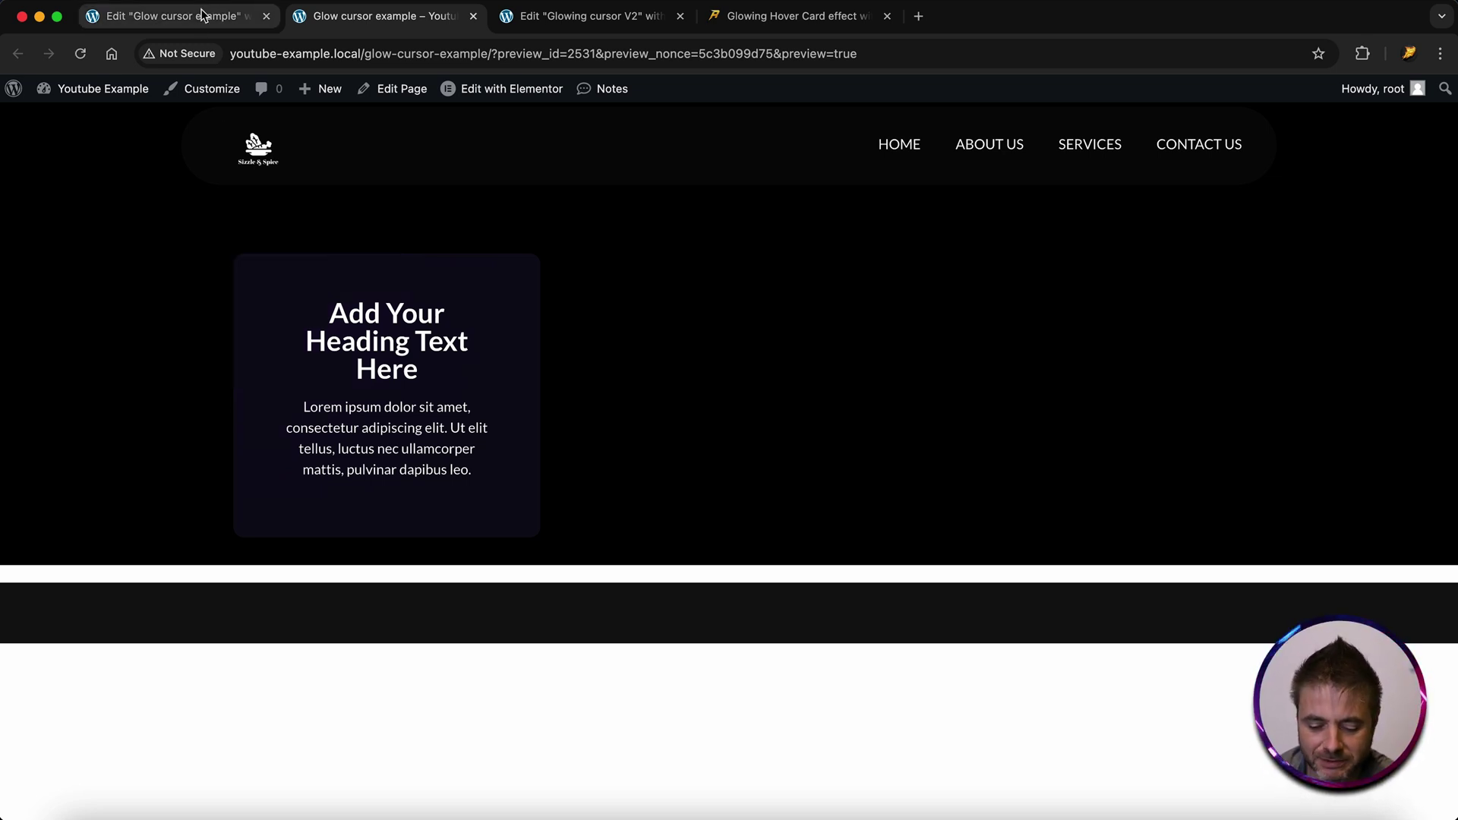
Clear the border radius values of the first card's Content container
click(178, 16)
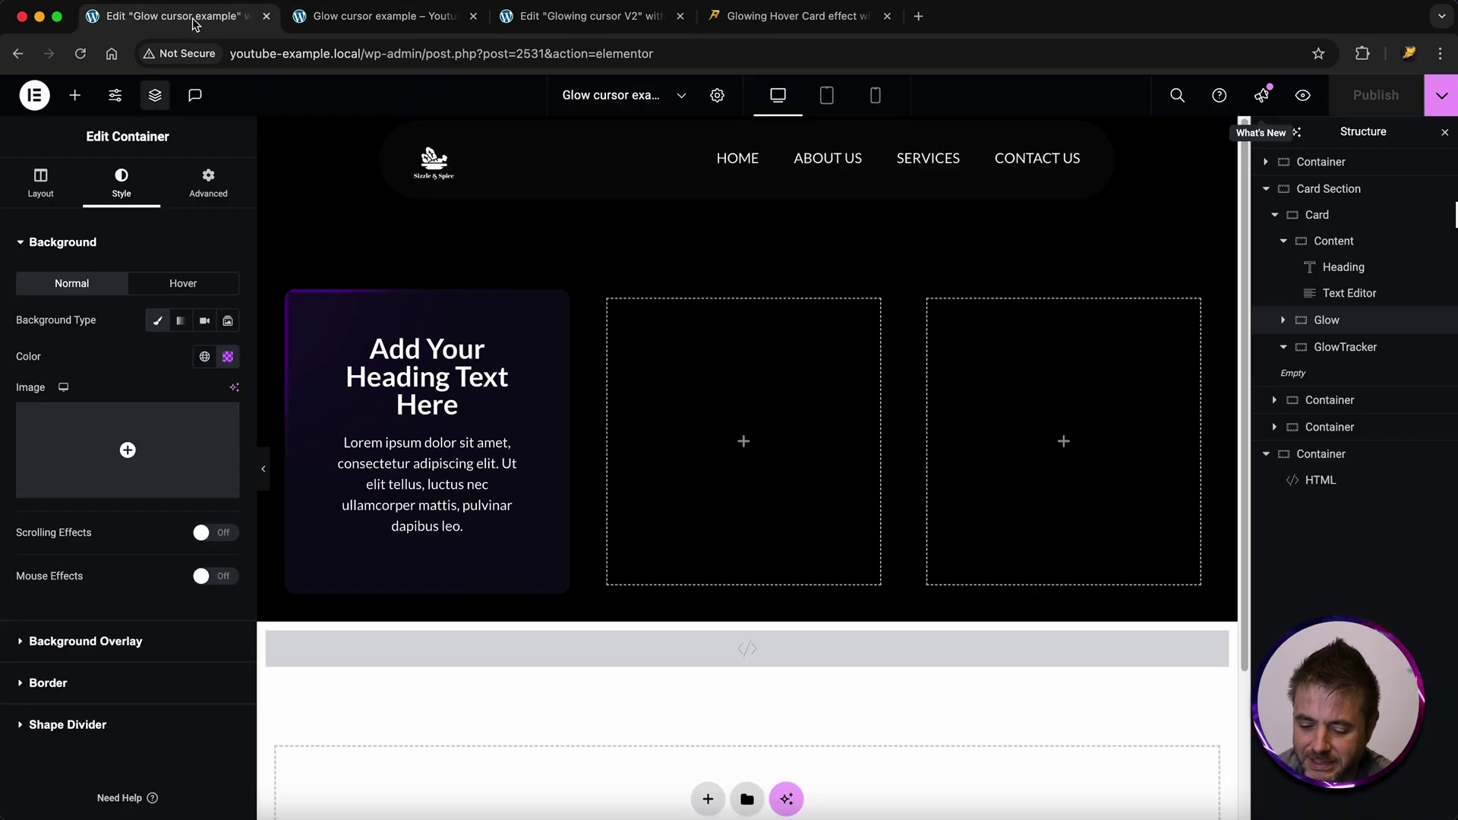
click(1312, 242)
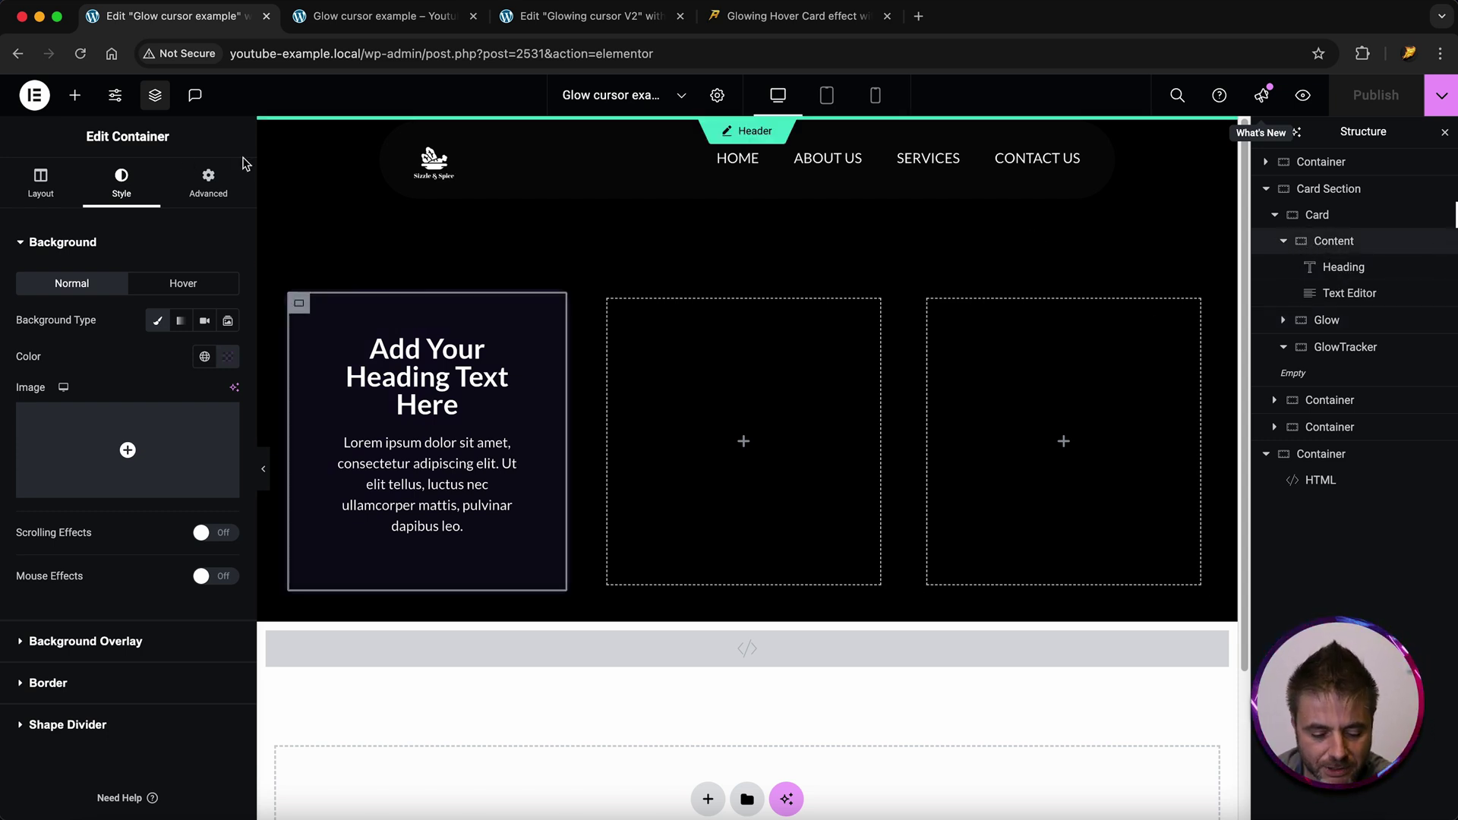
click(63, 683)
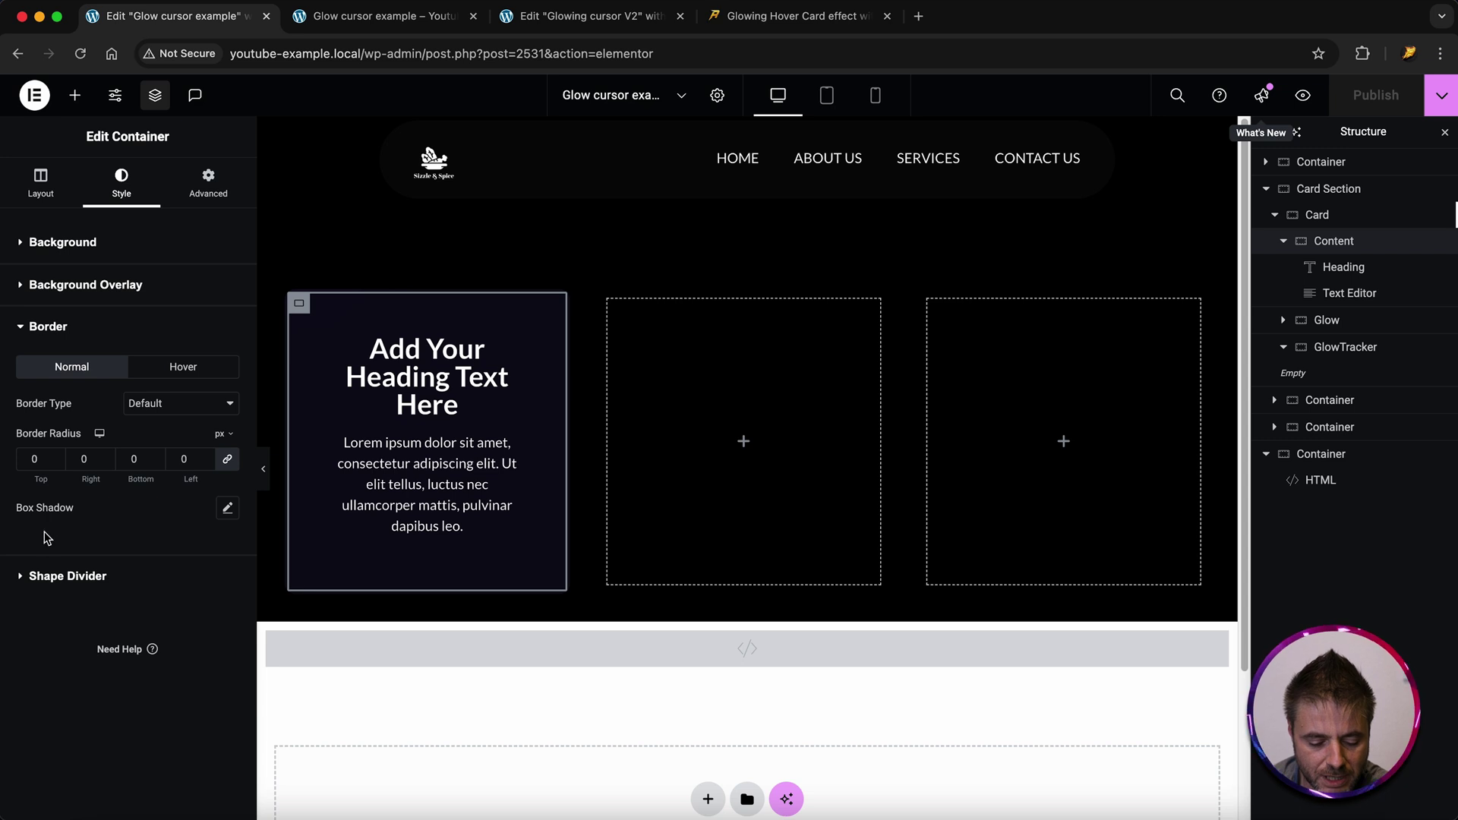
click(20, 465)
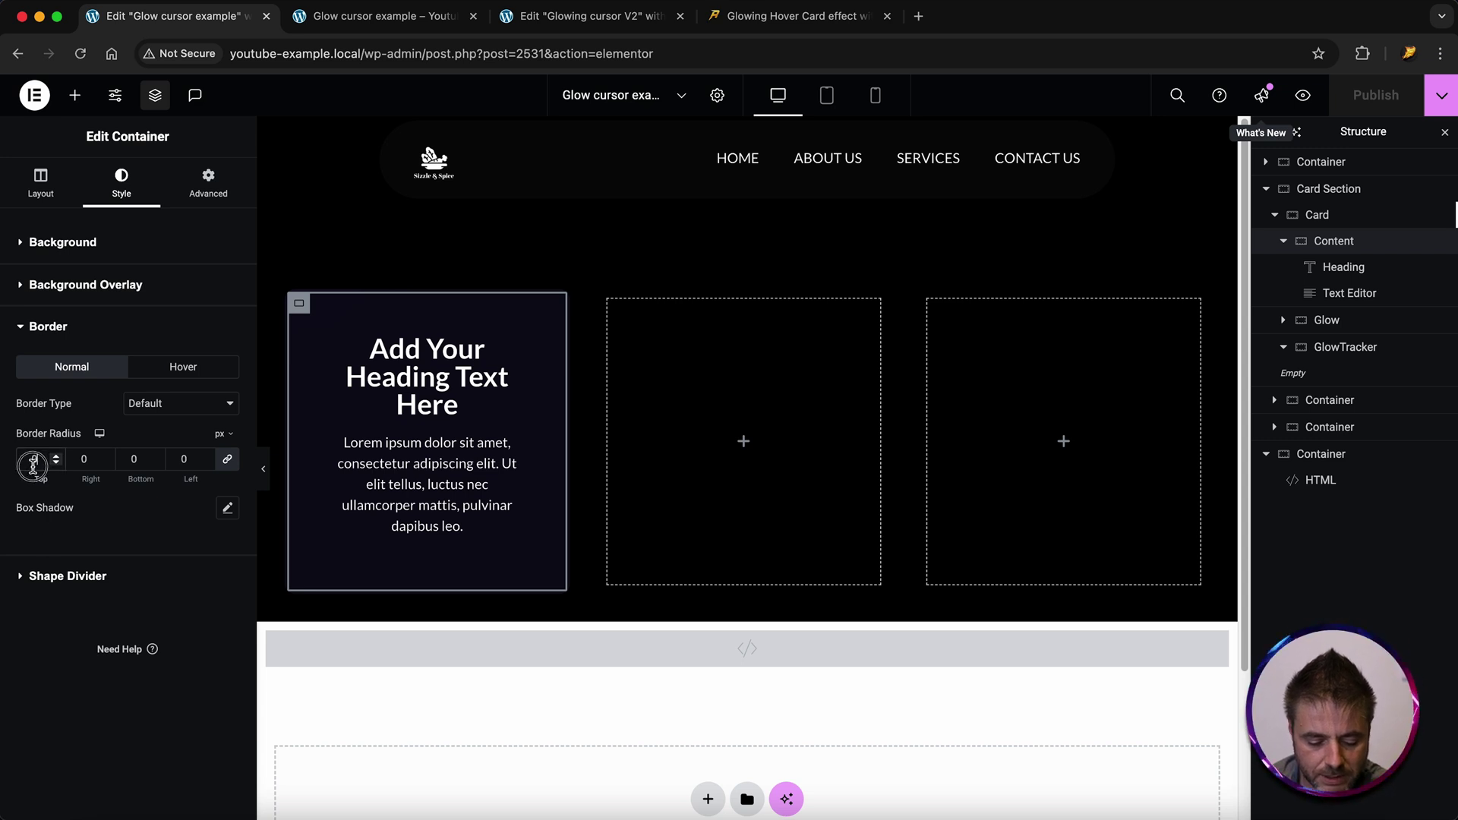
key(BackSpace)
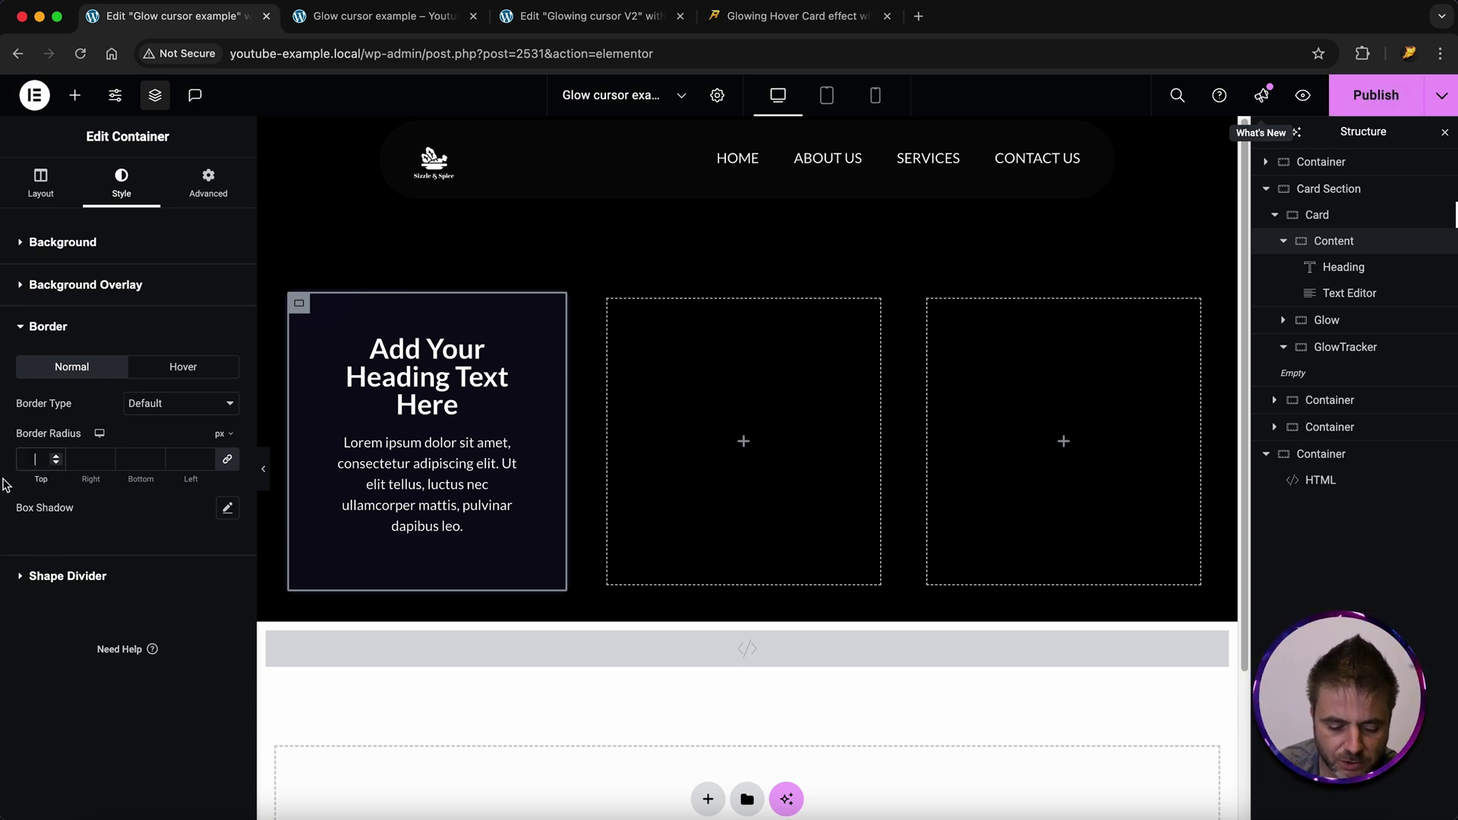
drag(4, 483, 23, 479)
Set the first Card container's padding to 2 px on all sides, save, and check the page preview
click(1316, 214)
key(ctrl+s)
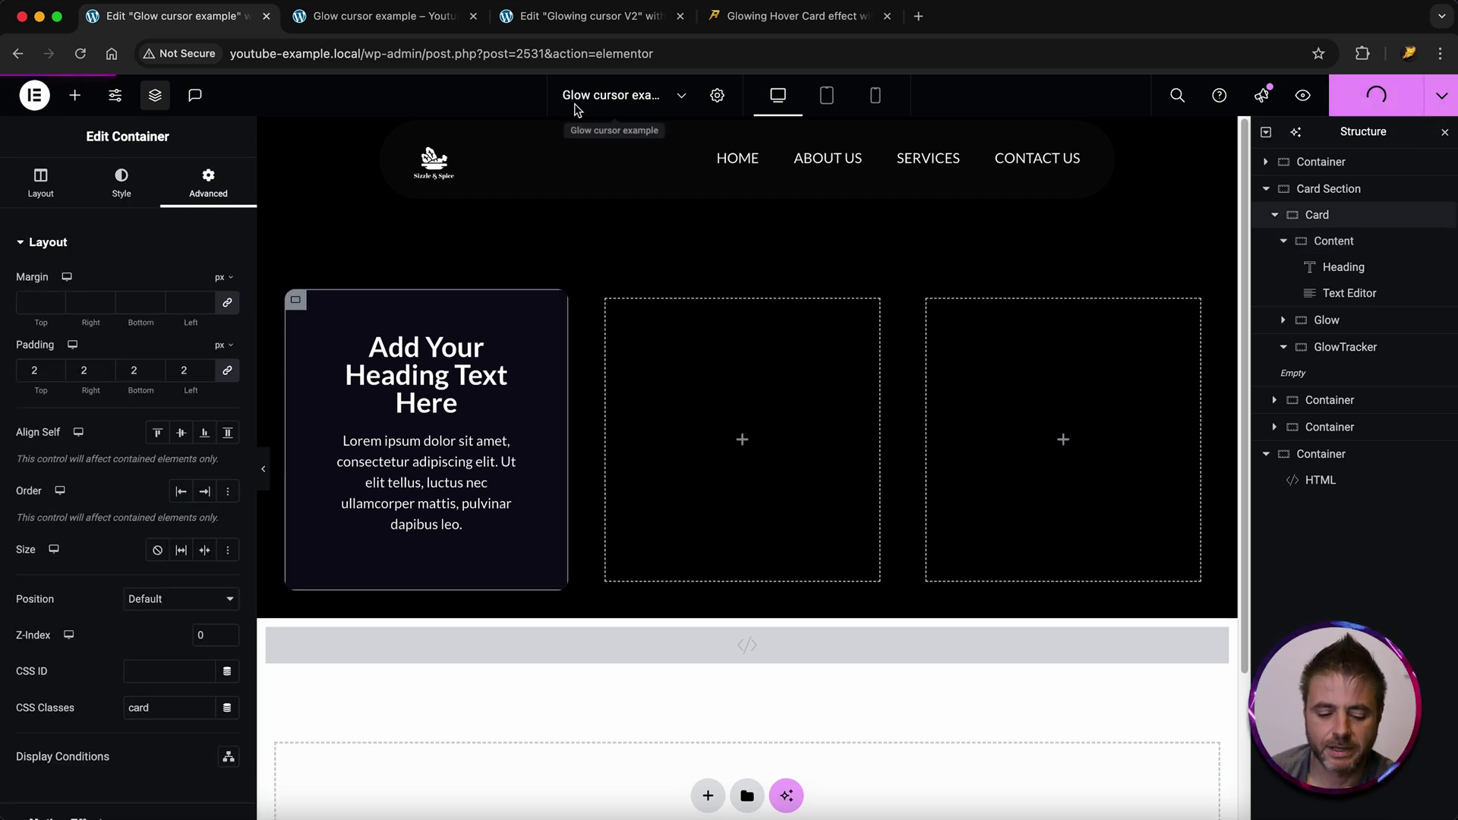
click(402, 19)
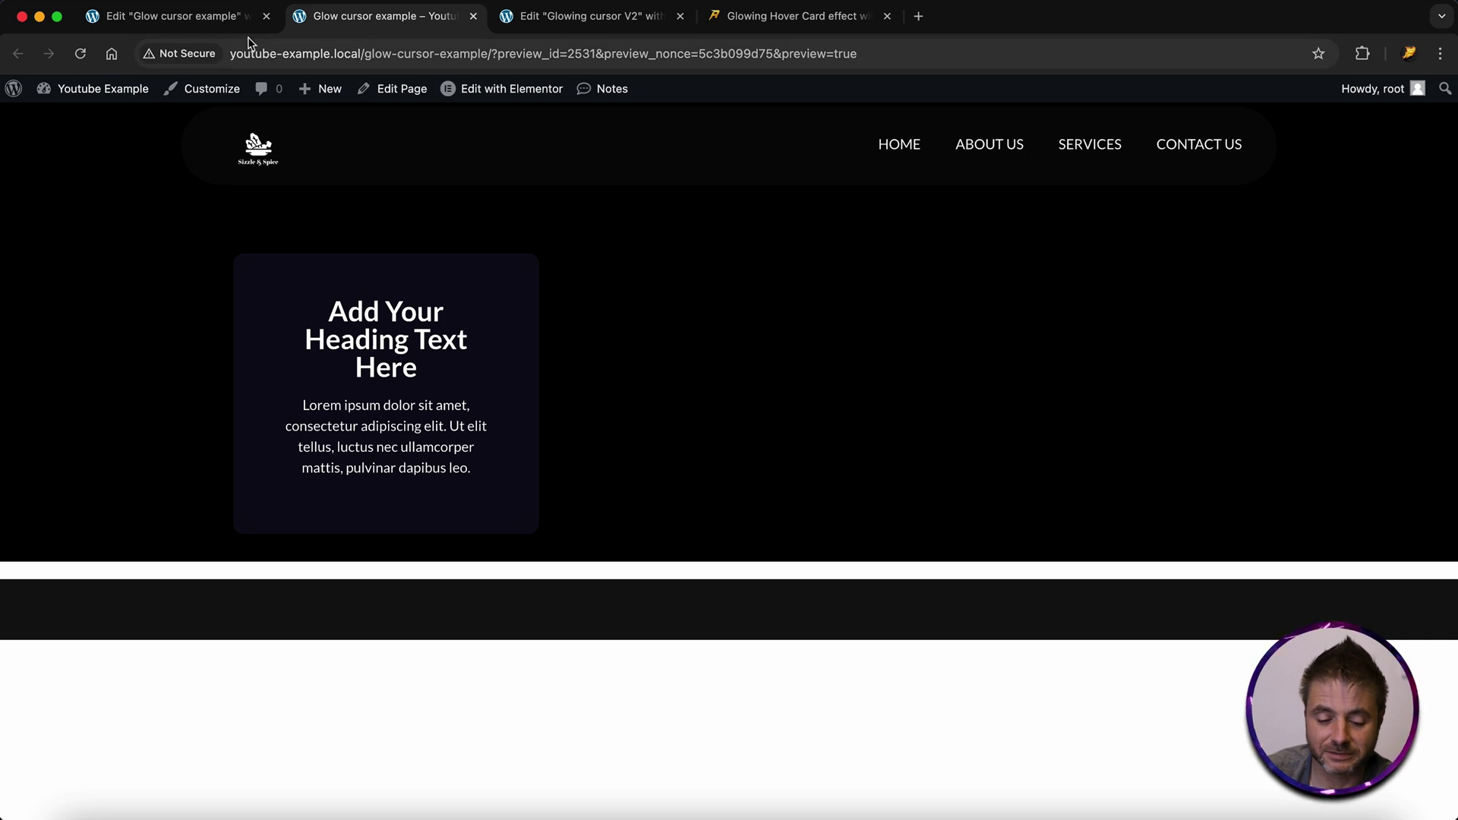
Duplicate the finished Card container twice within the Card Section
click(185, 18)
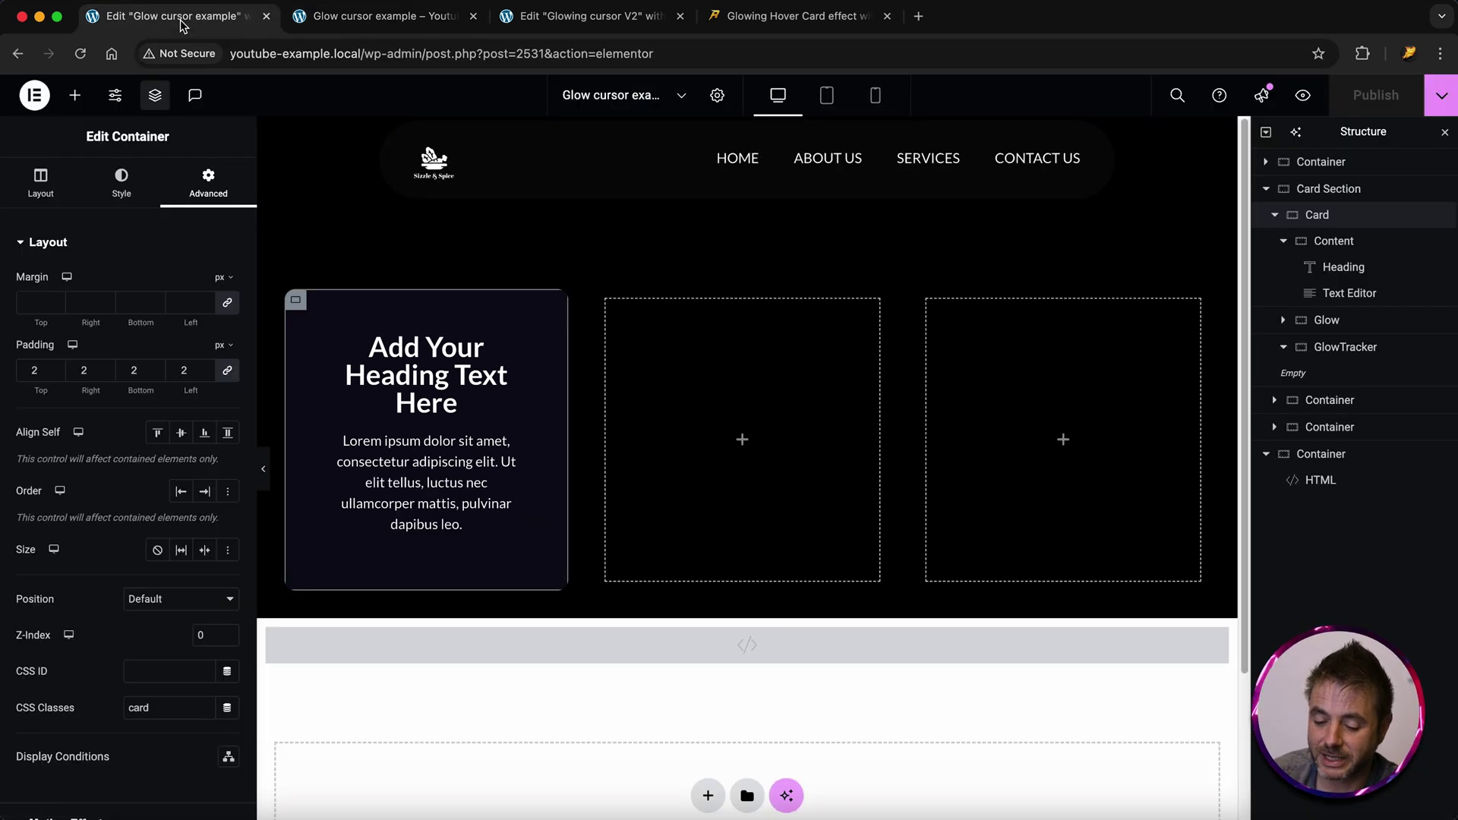
click(1277, 216)
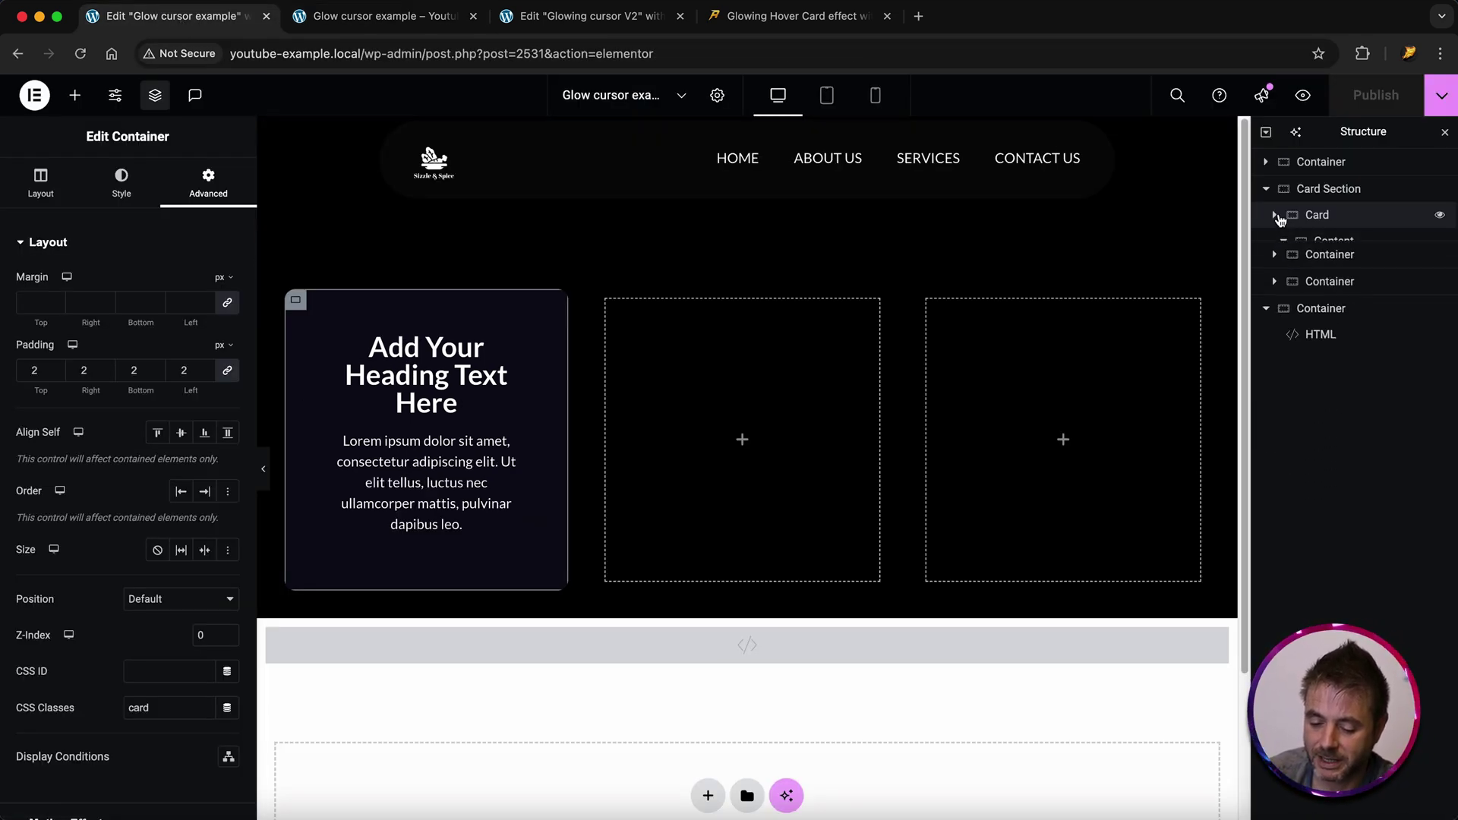
right_click(1318, 217)
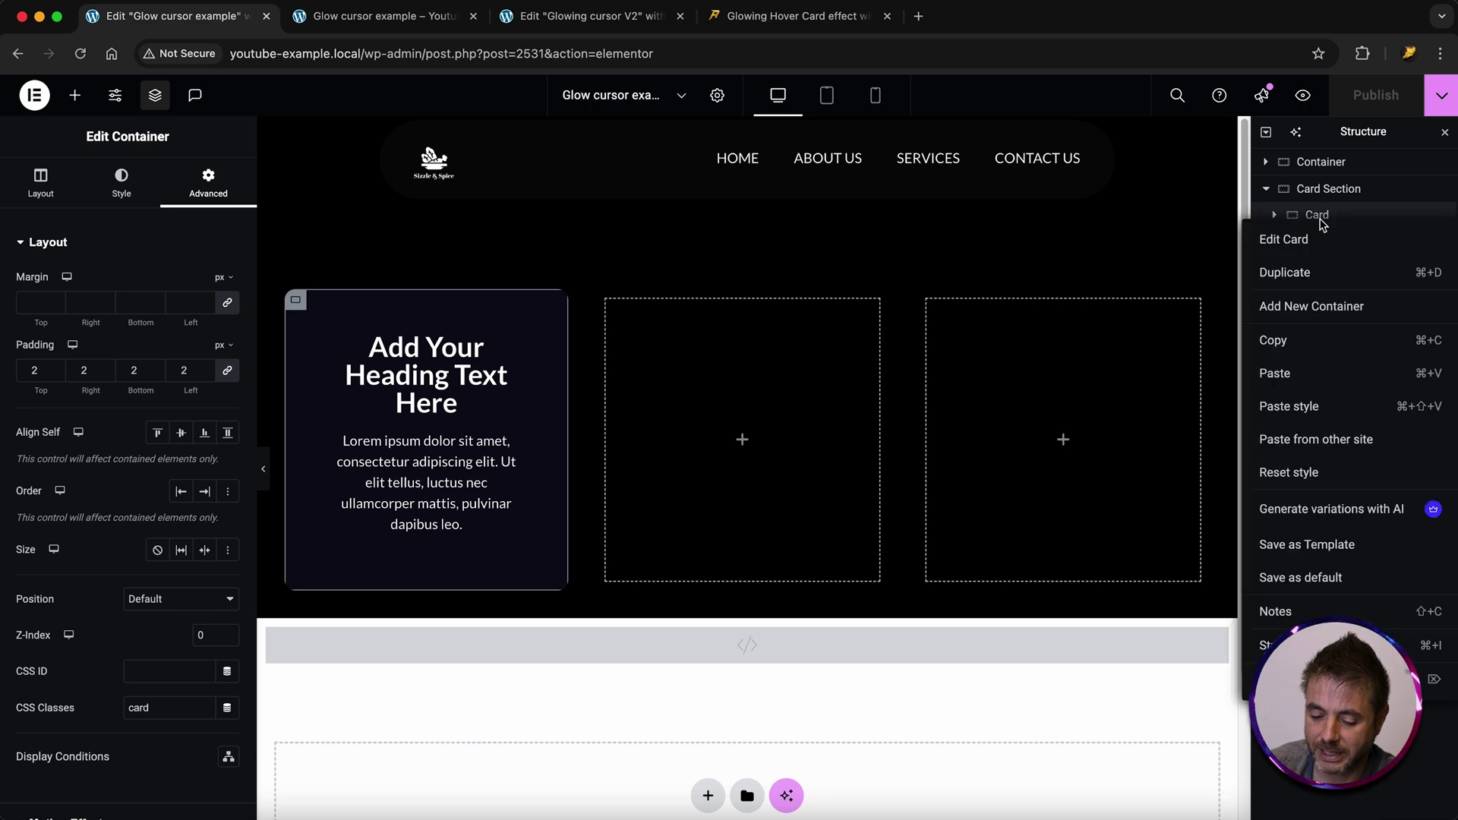
click(1306, 275)
click(1306, 275)
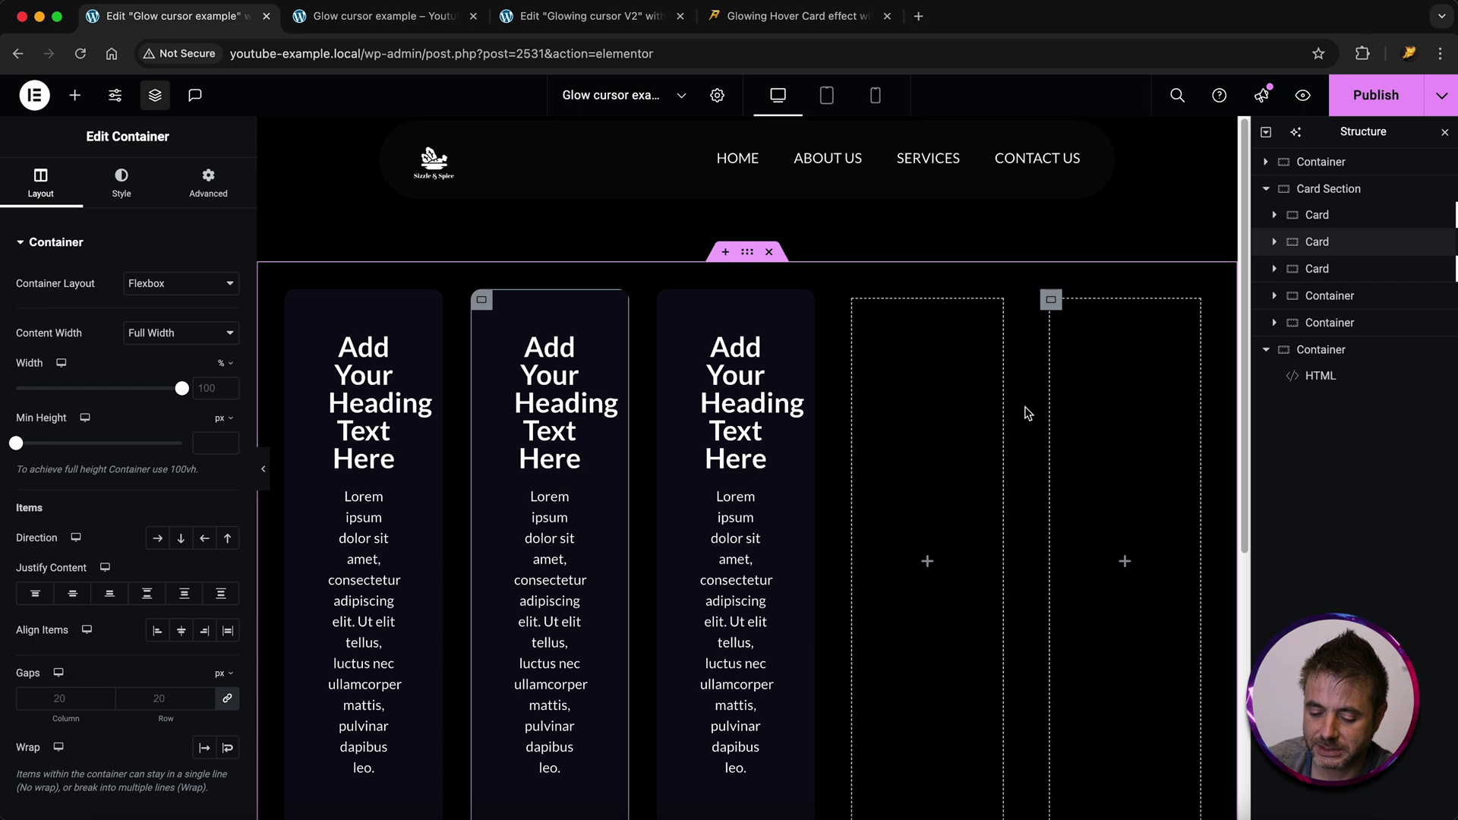
Delete the two empty containers from the Card Section, publish, and check the three cards in the page preview
right_click(1315, 322)
key(Delete)
click(1361, 101)
click(1302, 94)
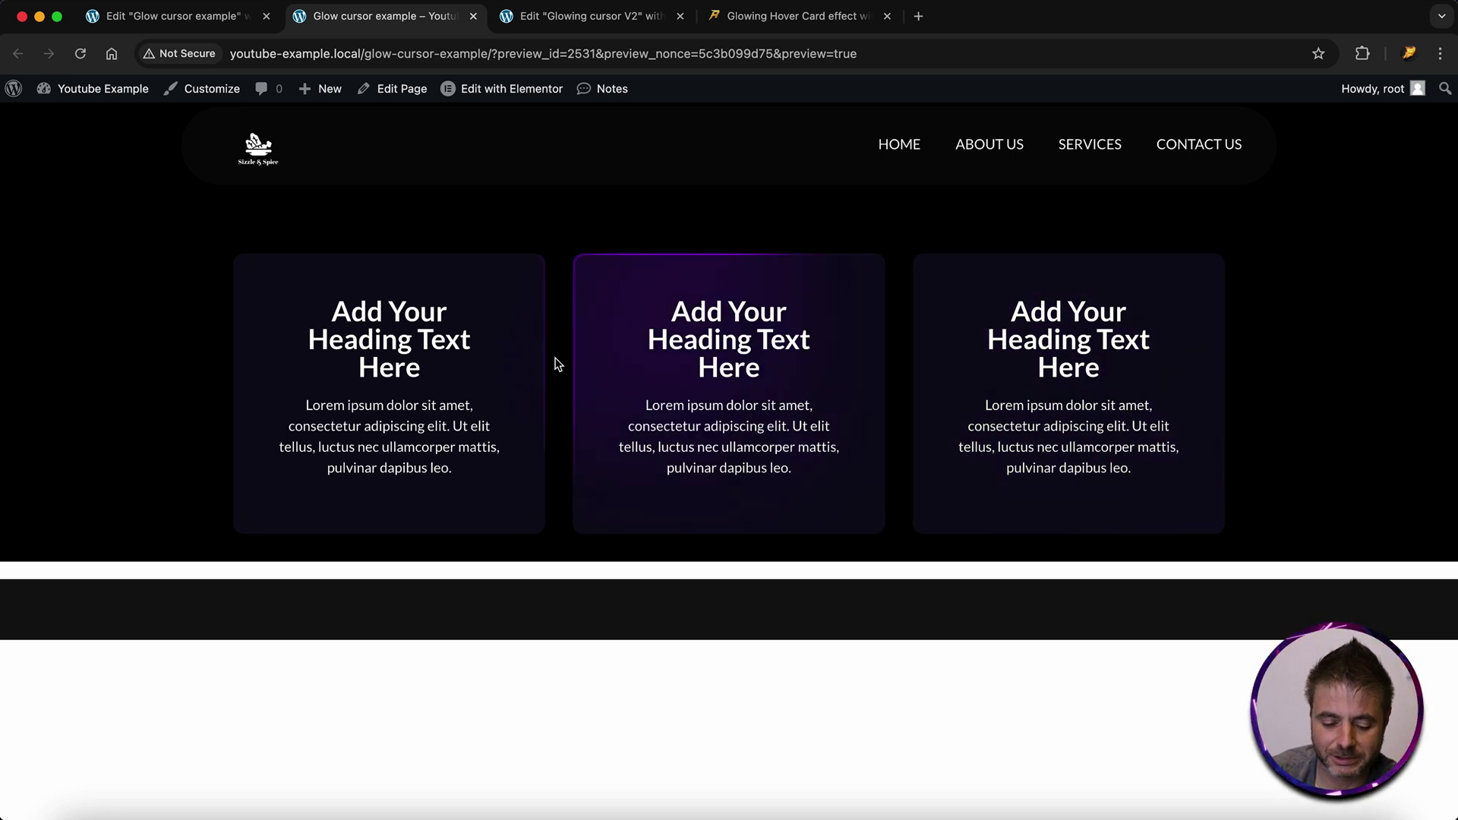
Duplicate the whole Card Section to add a second row of cards, publish, and check the page preview
click(169, 16)
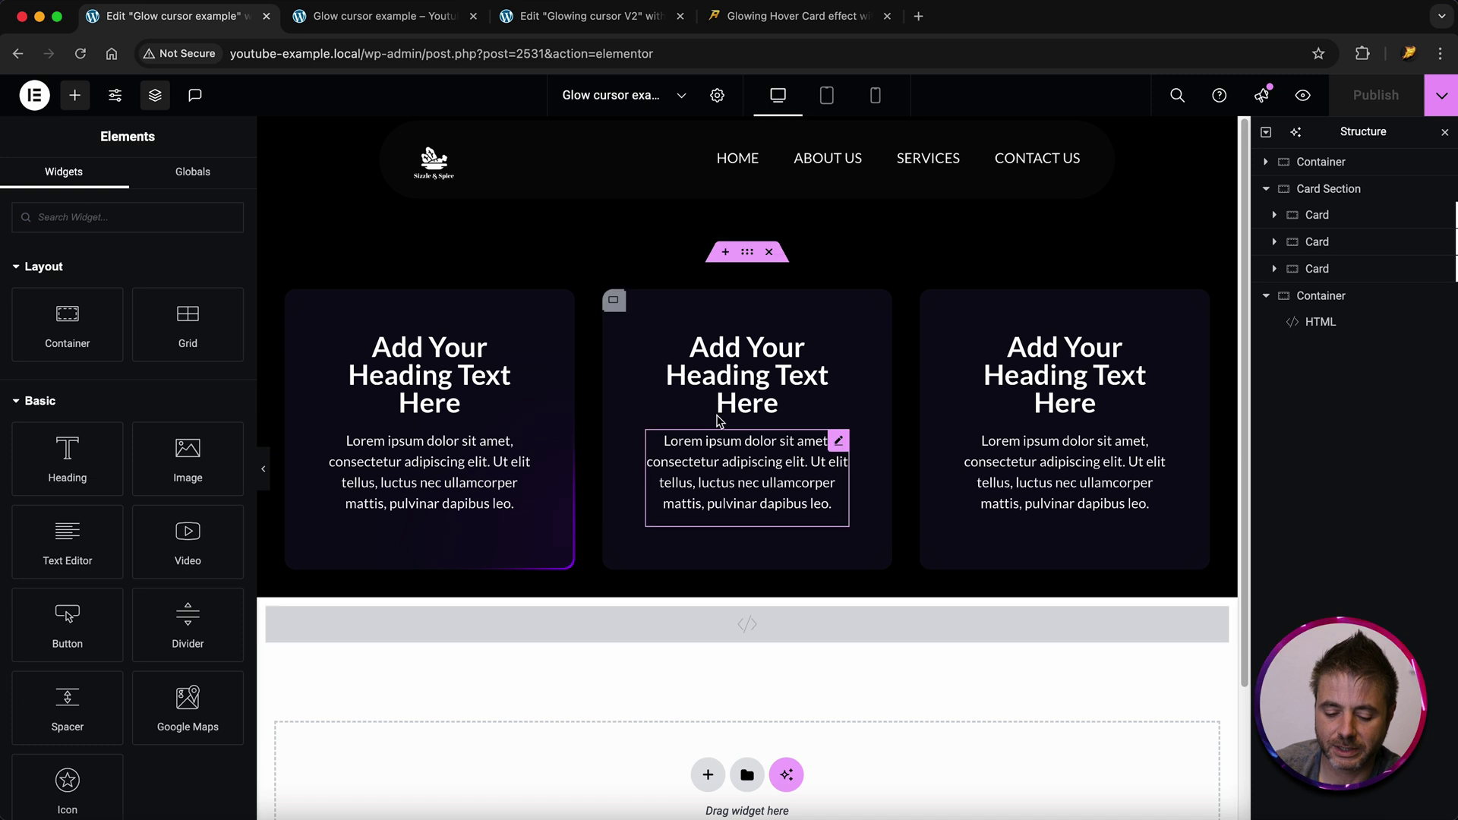
right_click(748, 260)
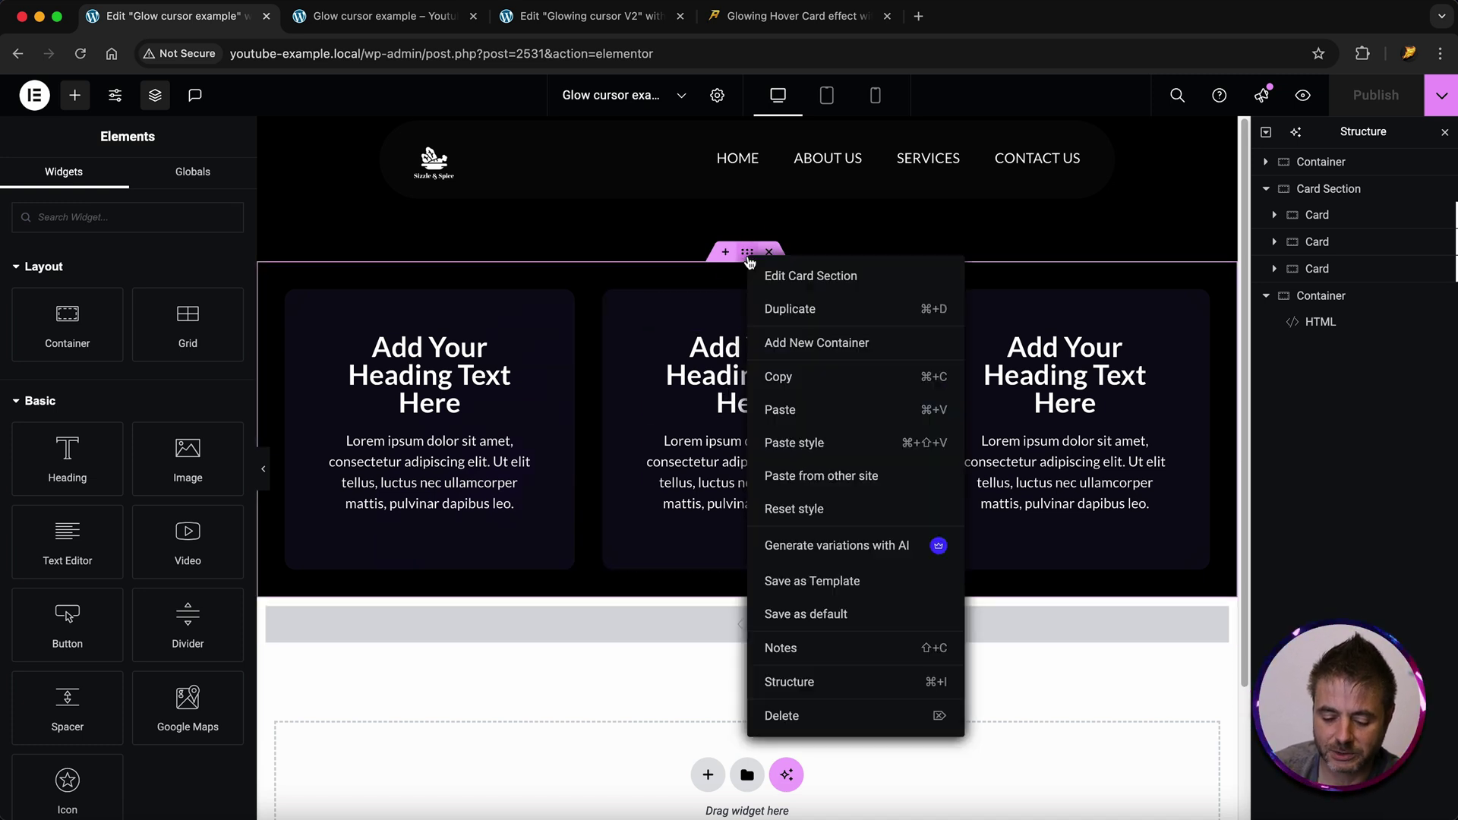
click(773, 309)
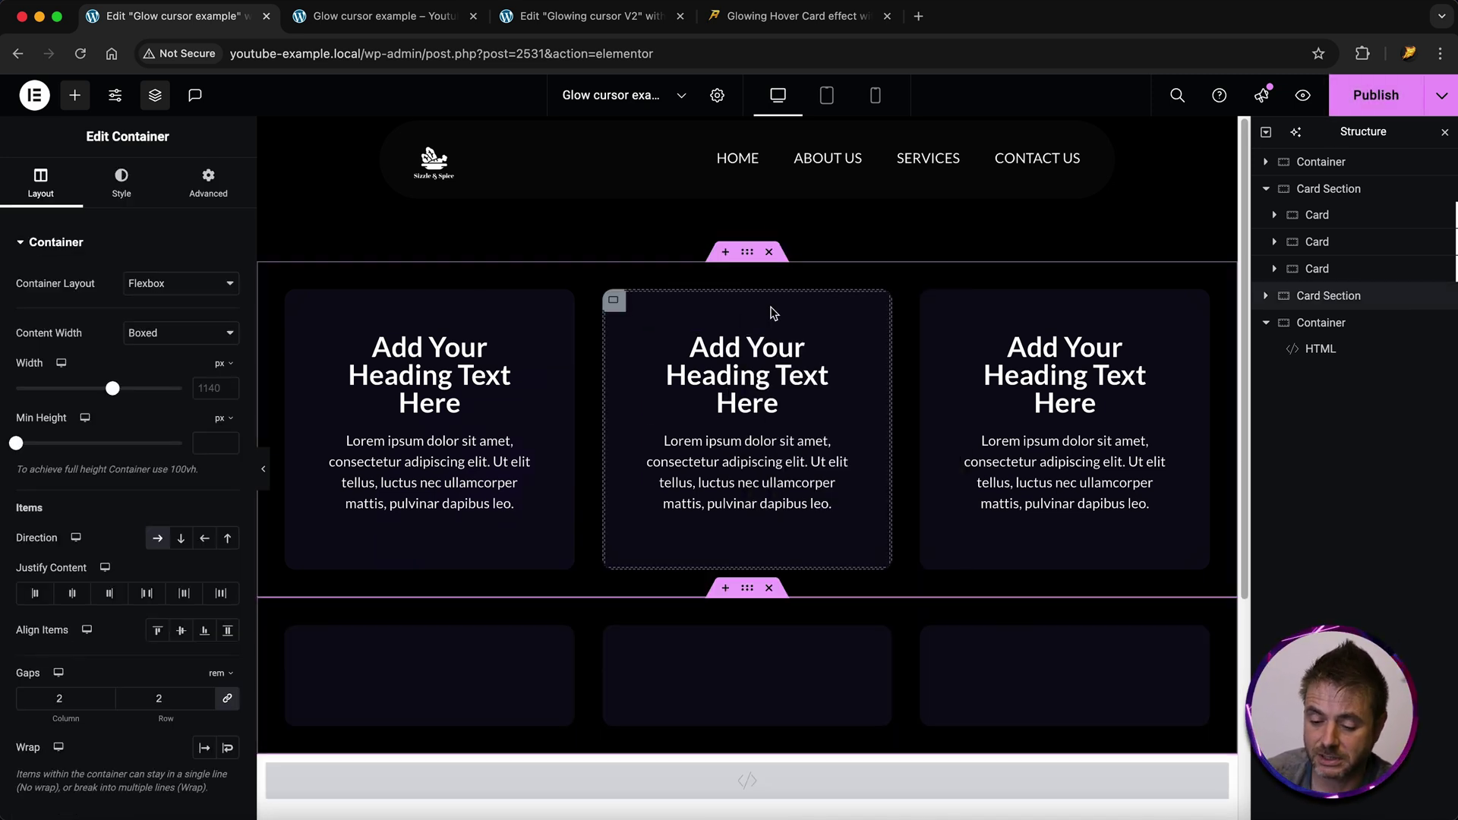
key(ctrl+Tab)
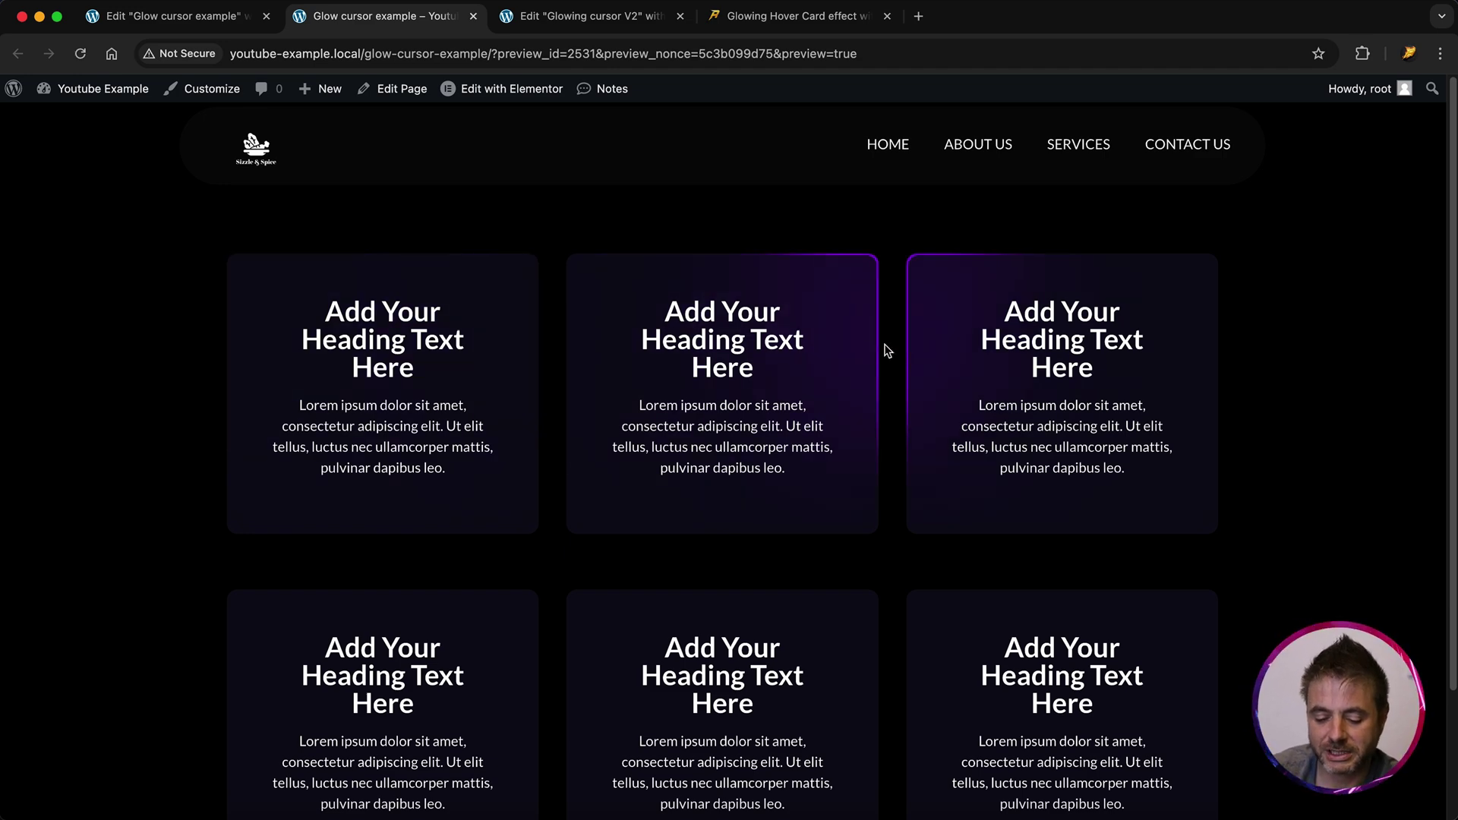
Set the background color of the second card's Glow container in the first Card Section to blue #0006FF
click(129, 18)
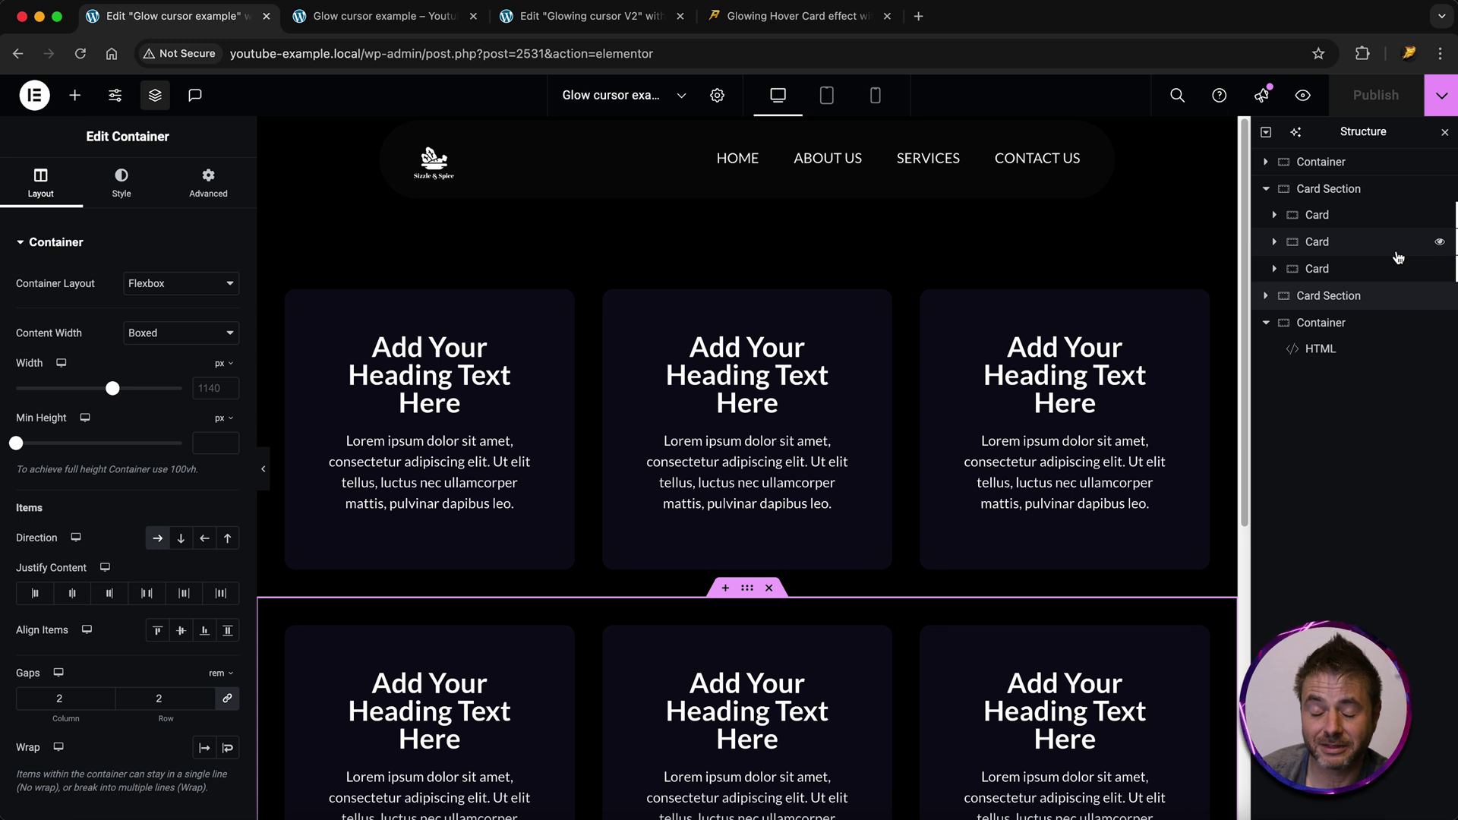
click(1318, 242)
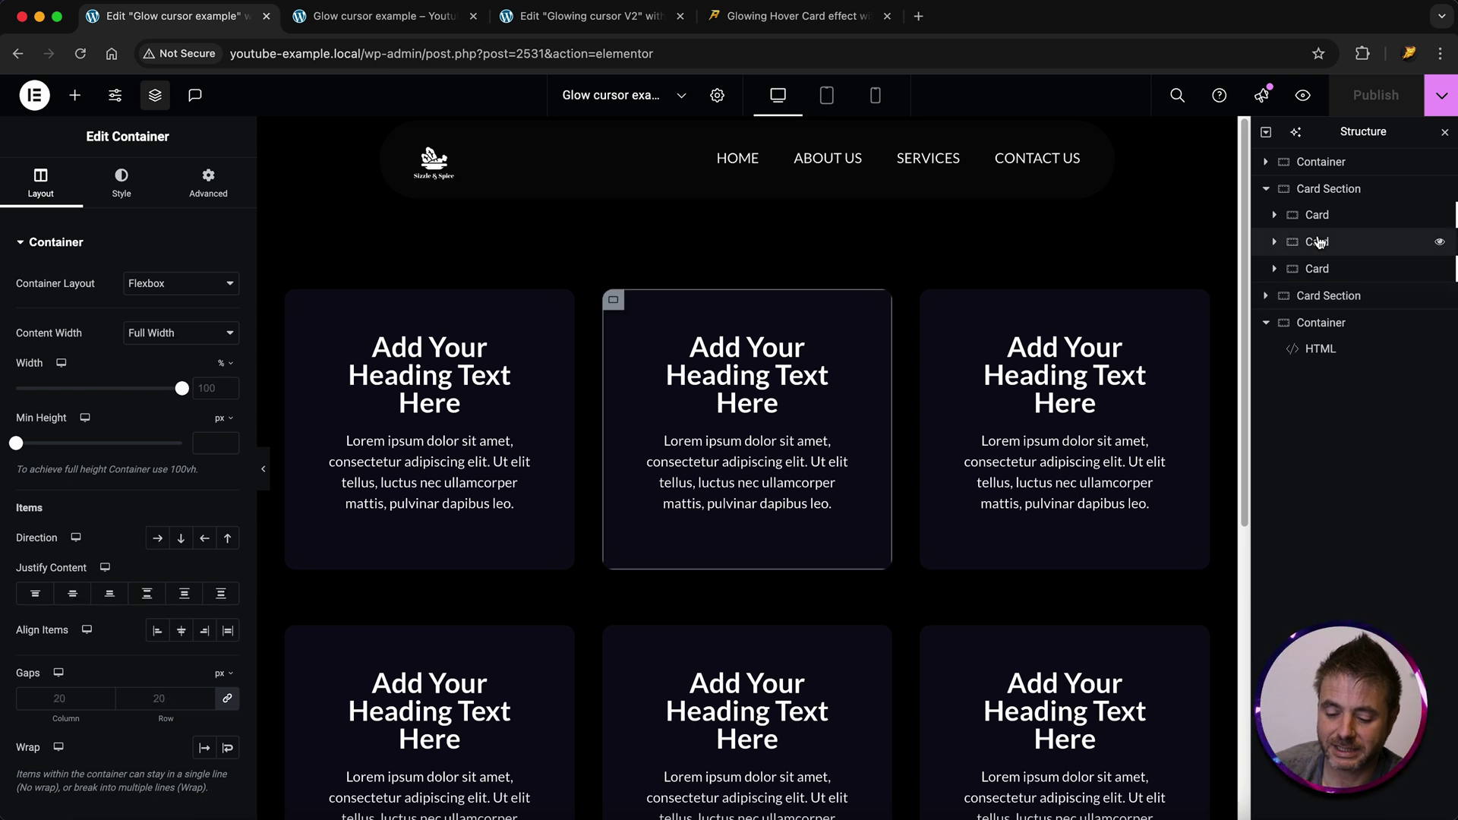
click(1275, 243)
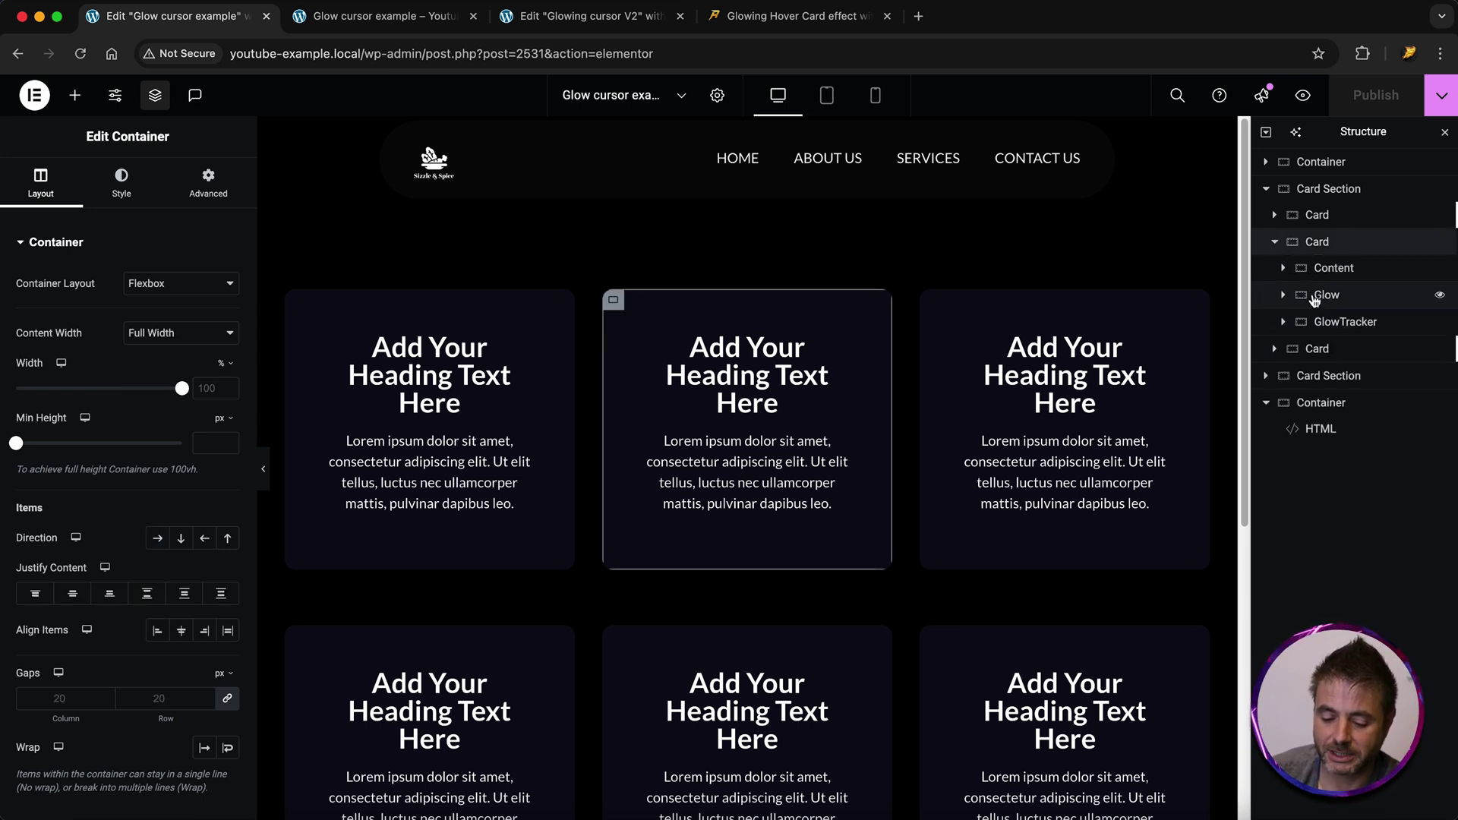
click(1325, 295)
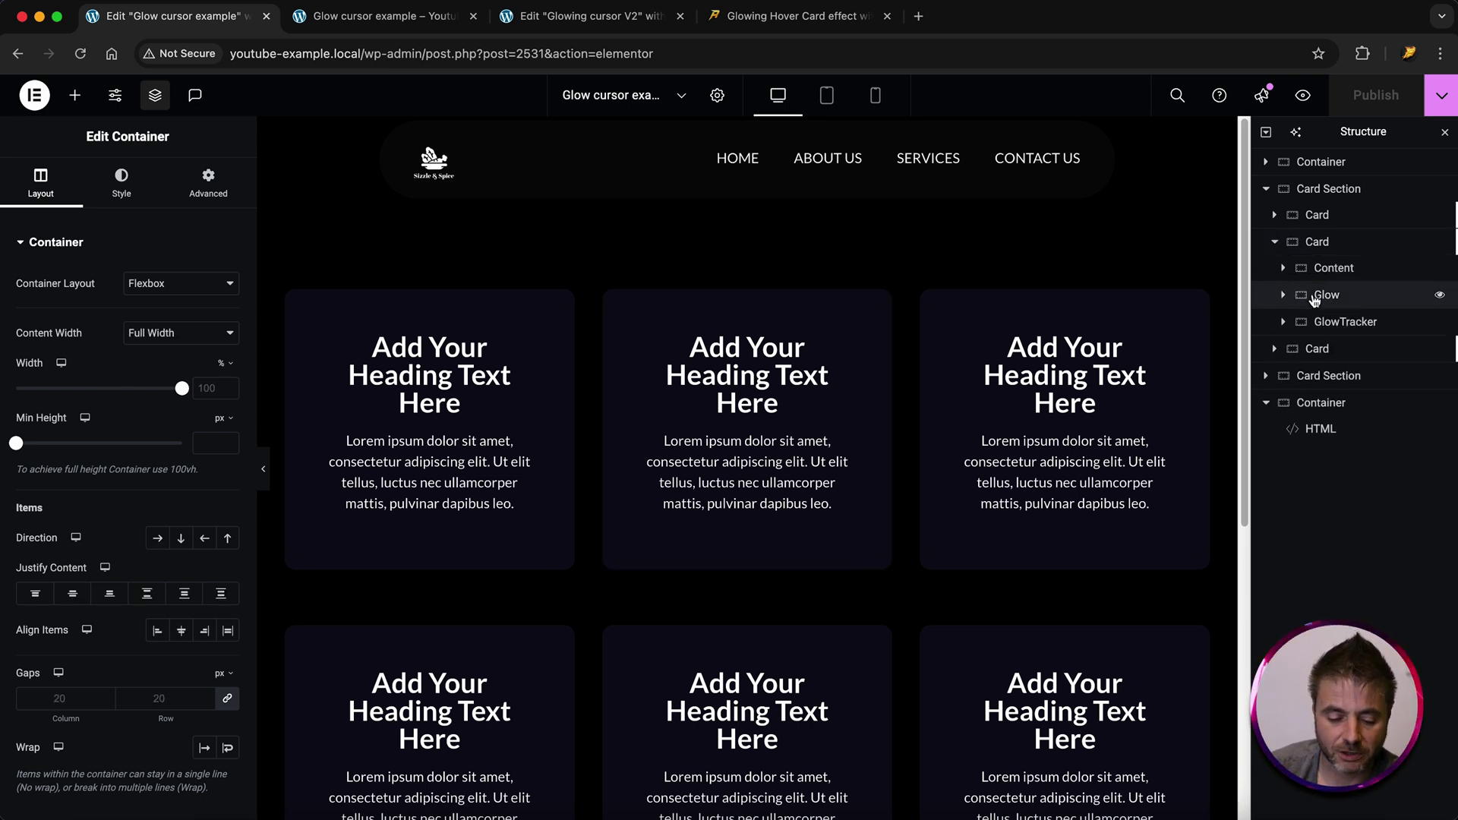
click(121, 182)
click(228, 356)
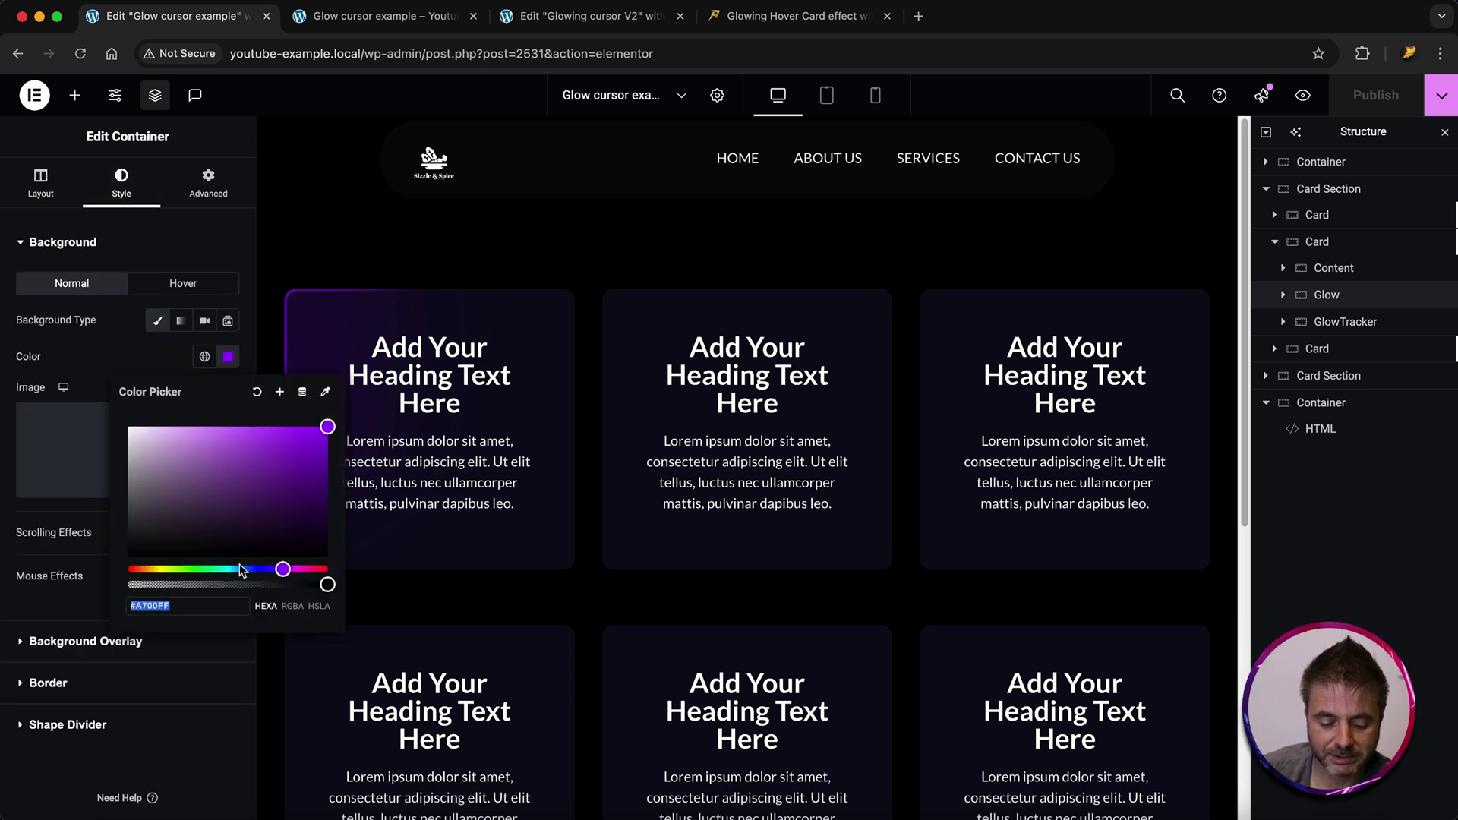
drag(278, 568, 260, 568)
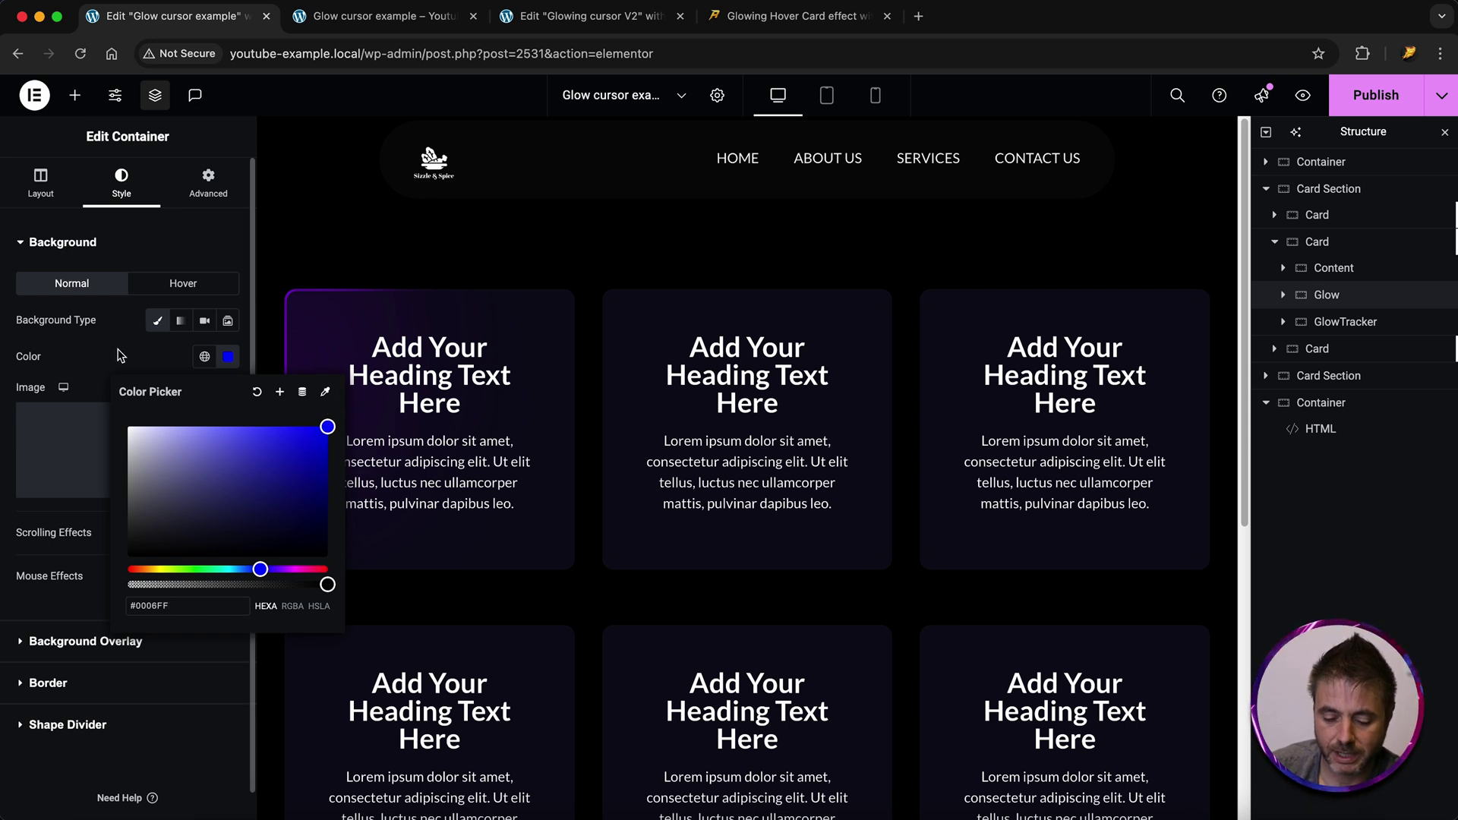
click(339, 420)
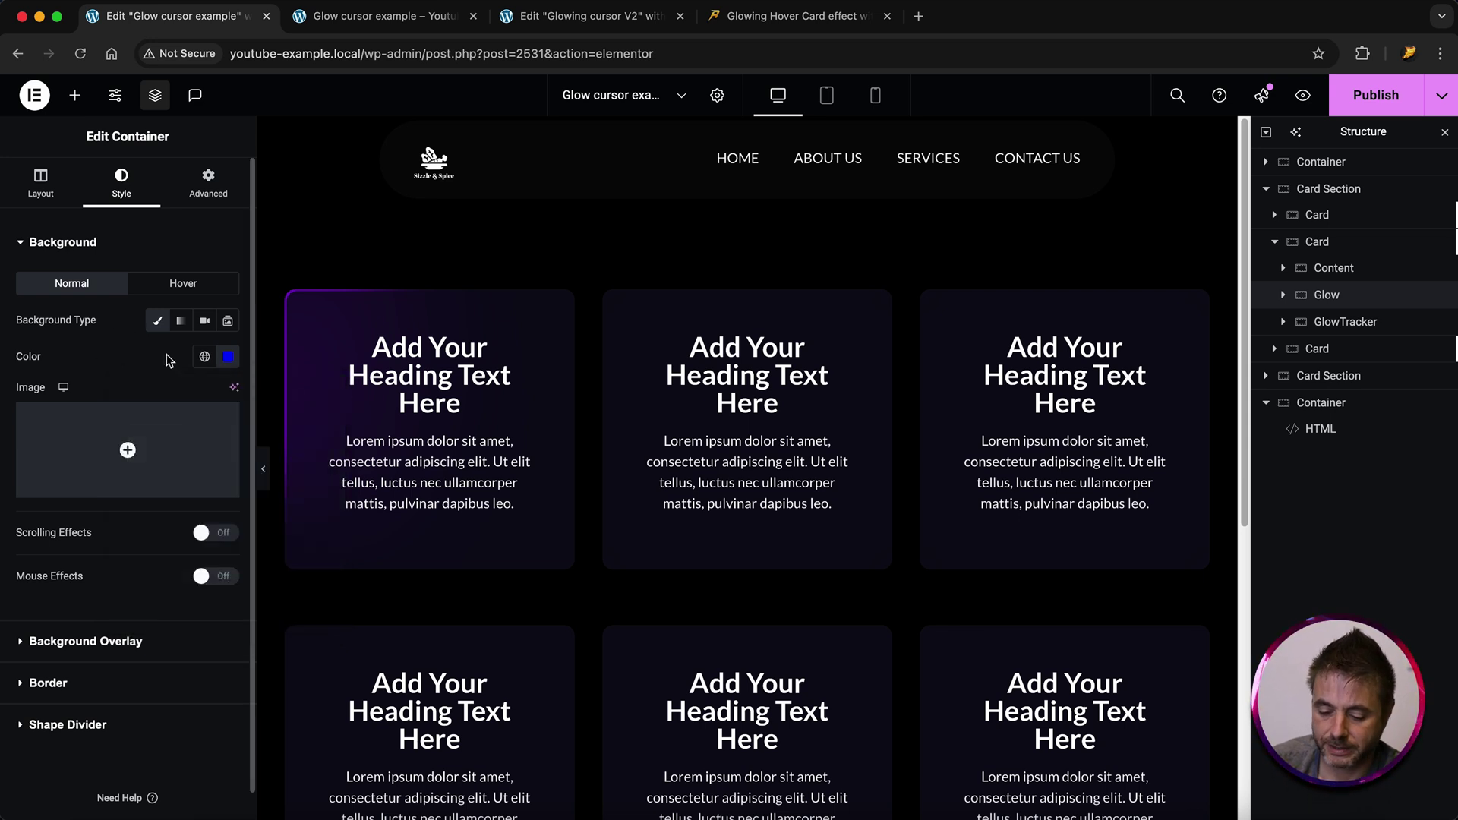
Set the third card's Glow container background color to cyan #00C5F5, publish, and check the glow colors in the page preview
click(1284, 355)
click(1276, 350)
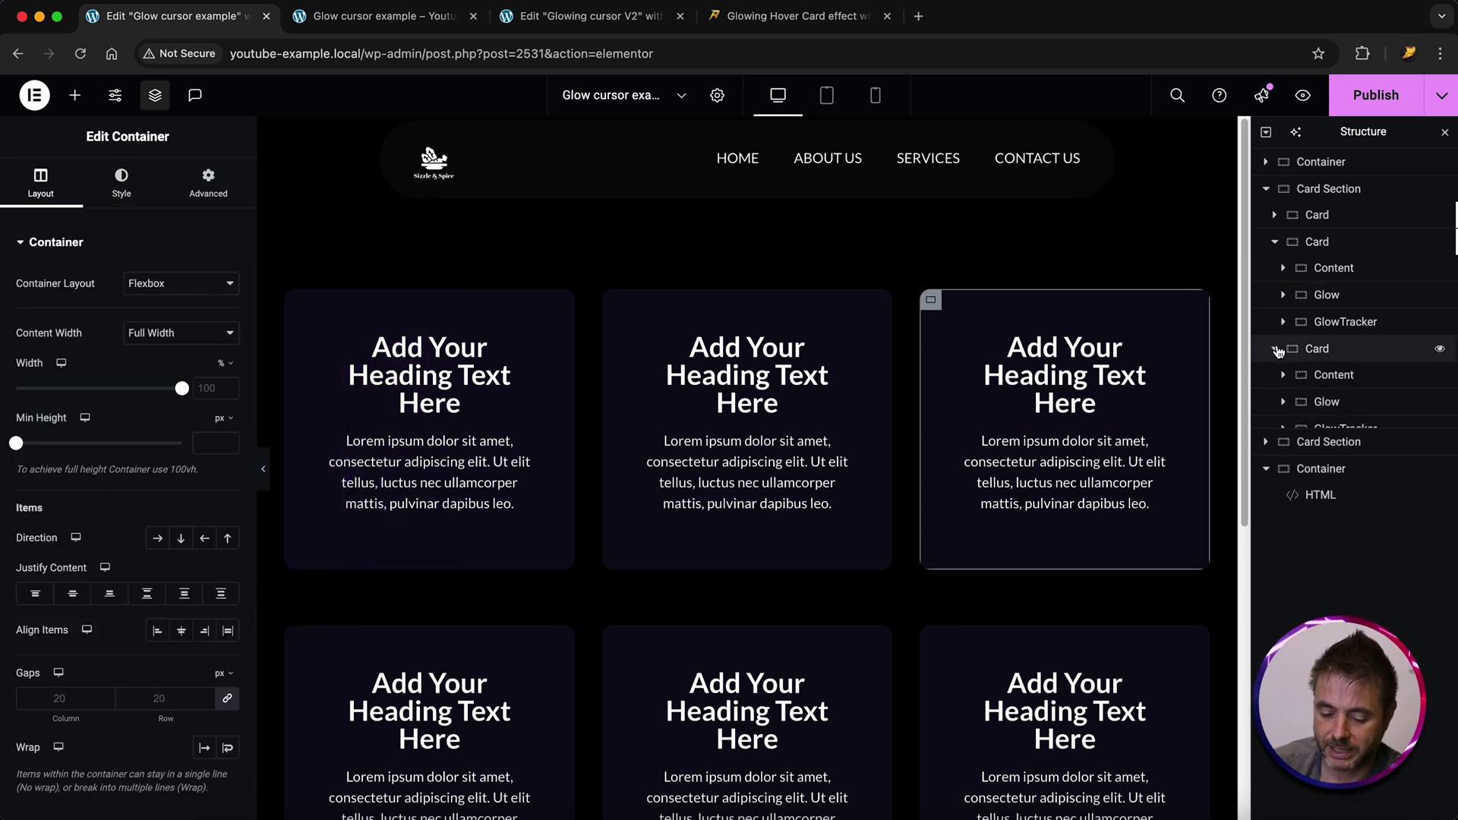
click(1320, 402)
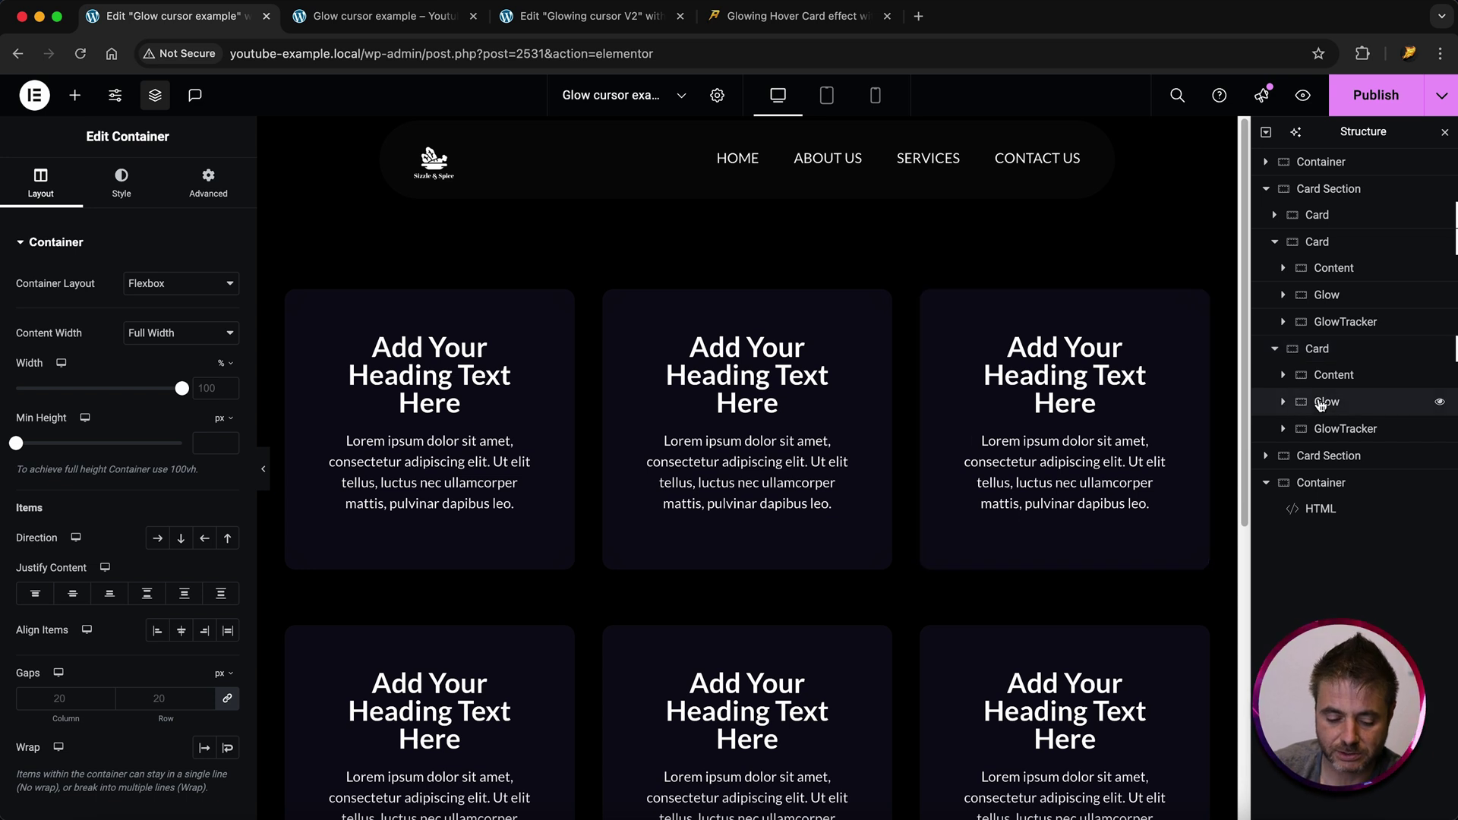
click(121, 185)
click(225, 356)
drag(282, 569, 234, 569)
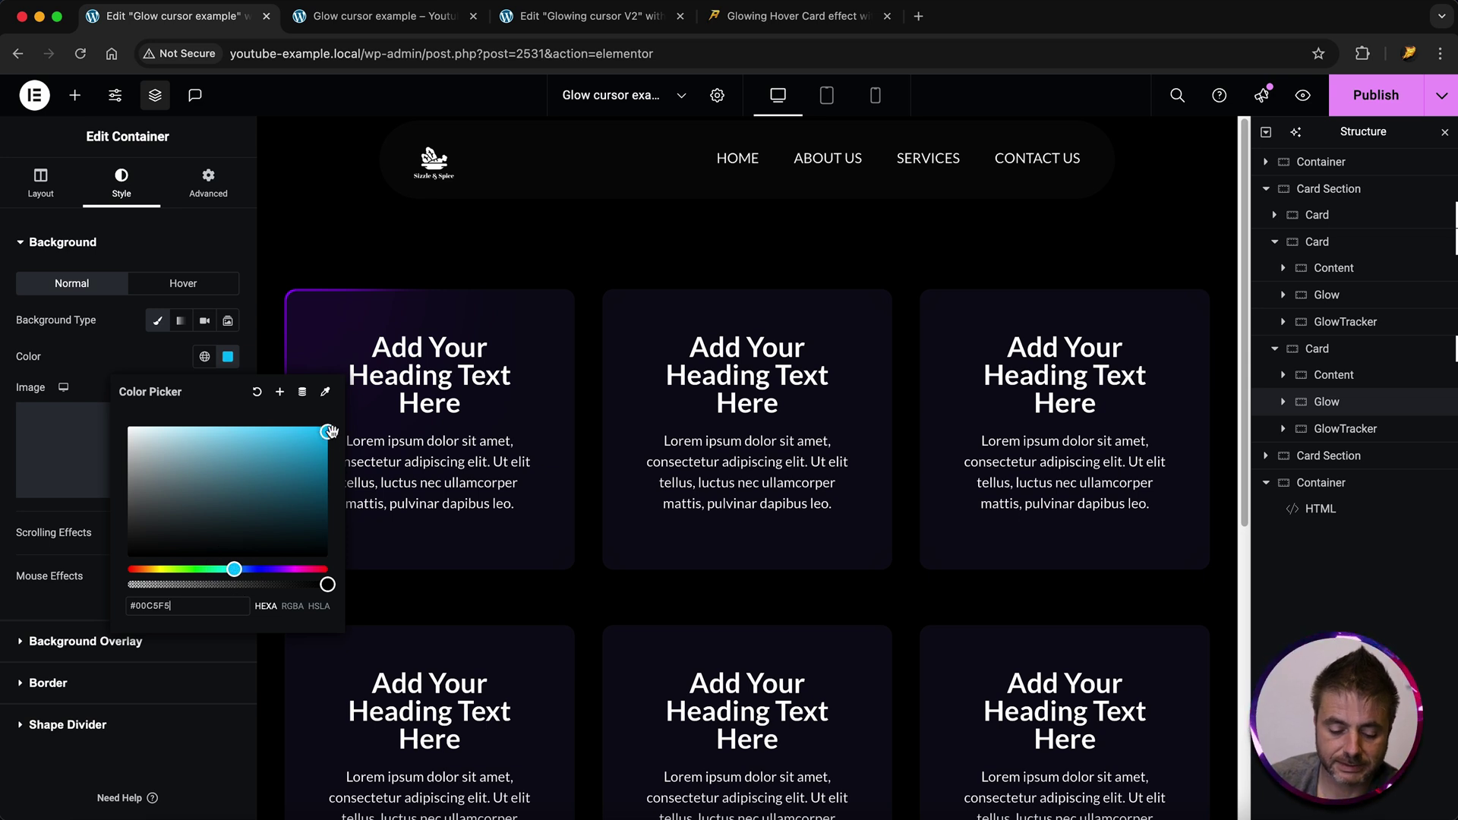
click(140, 357)
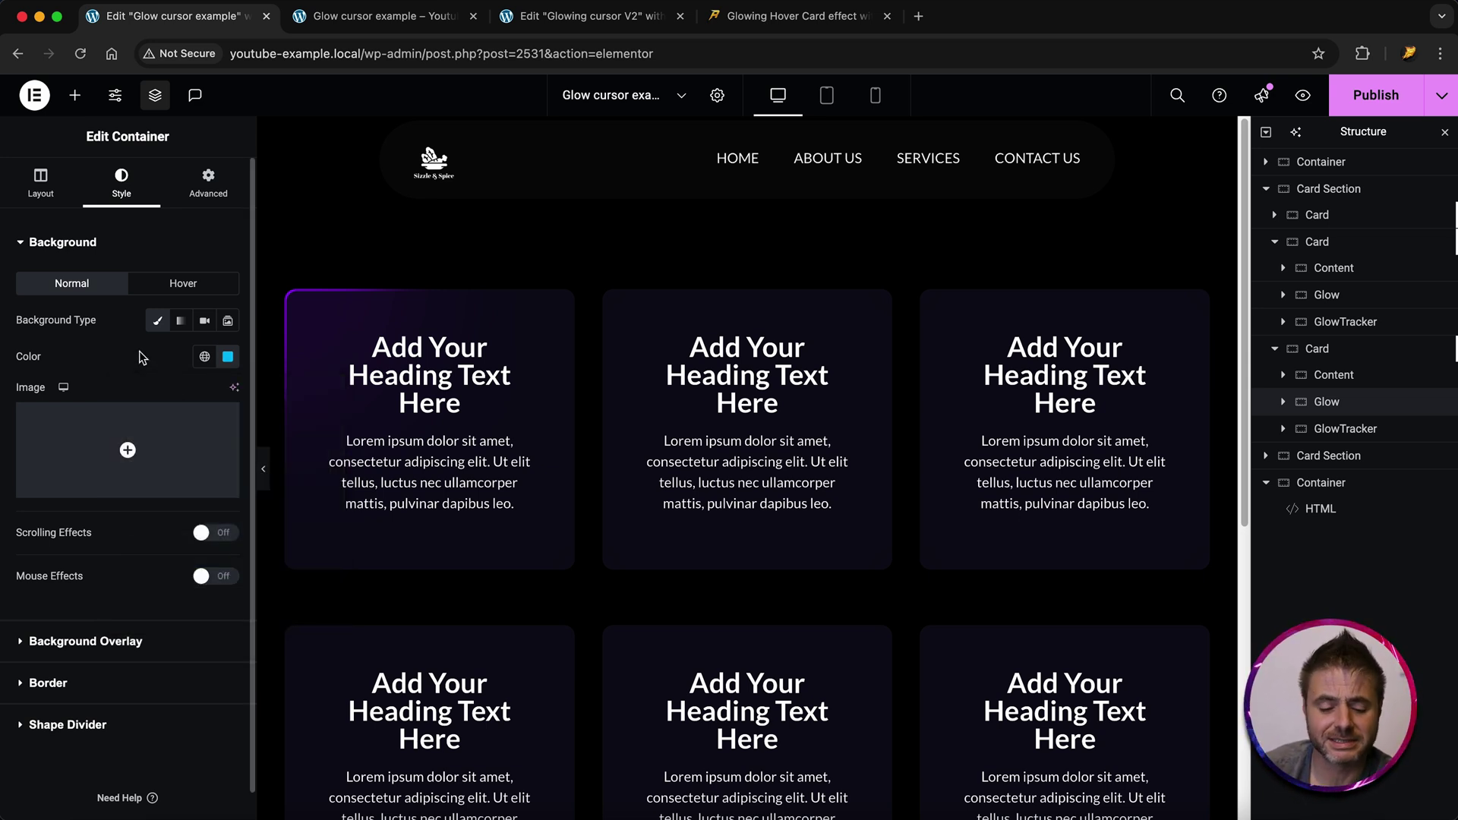
click(1364, 106)
key(super+2)
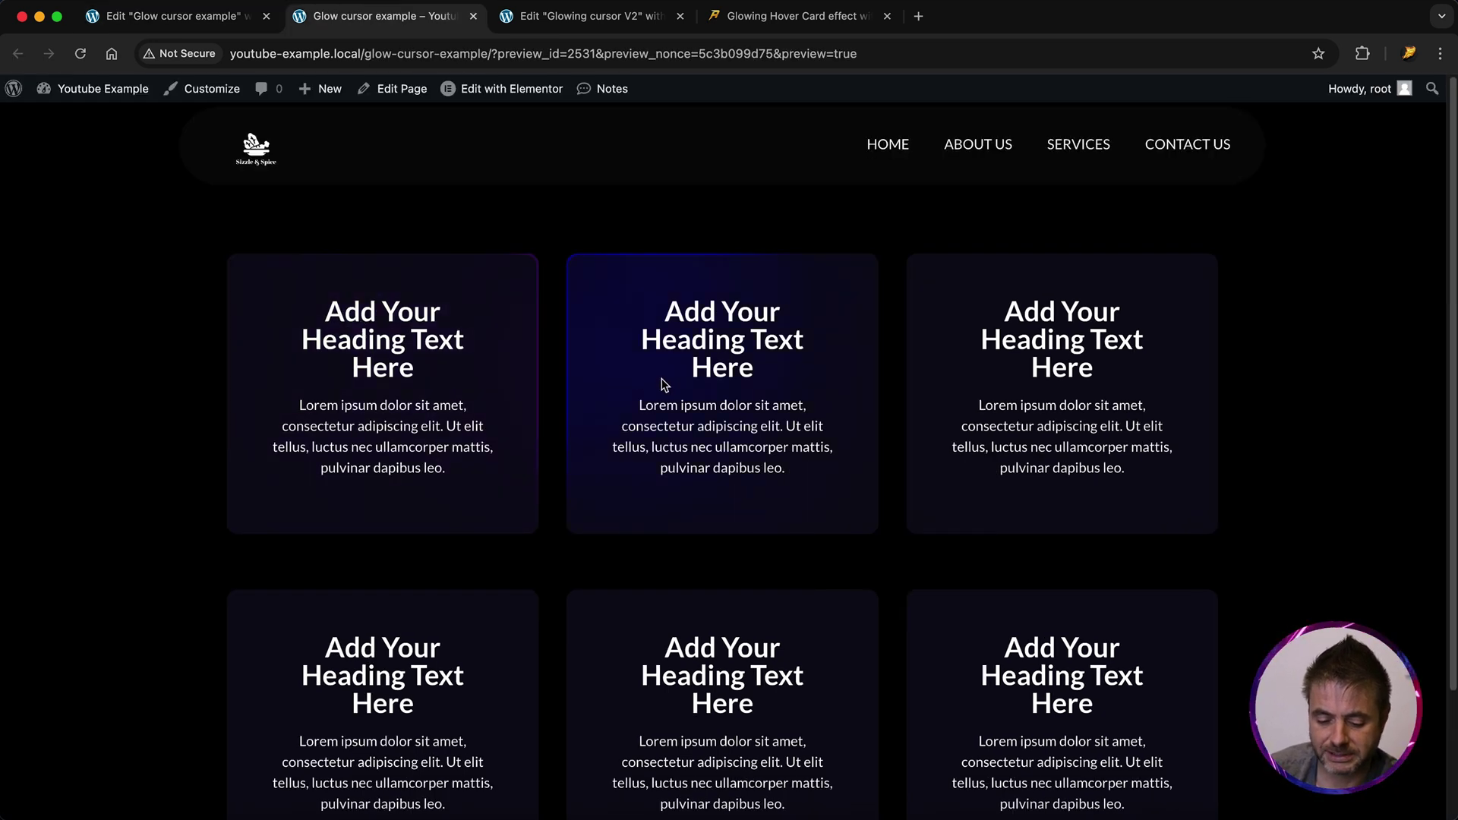